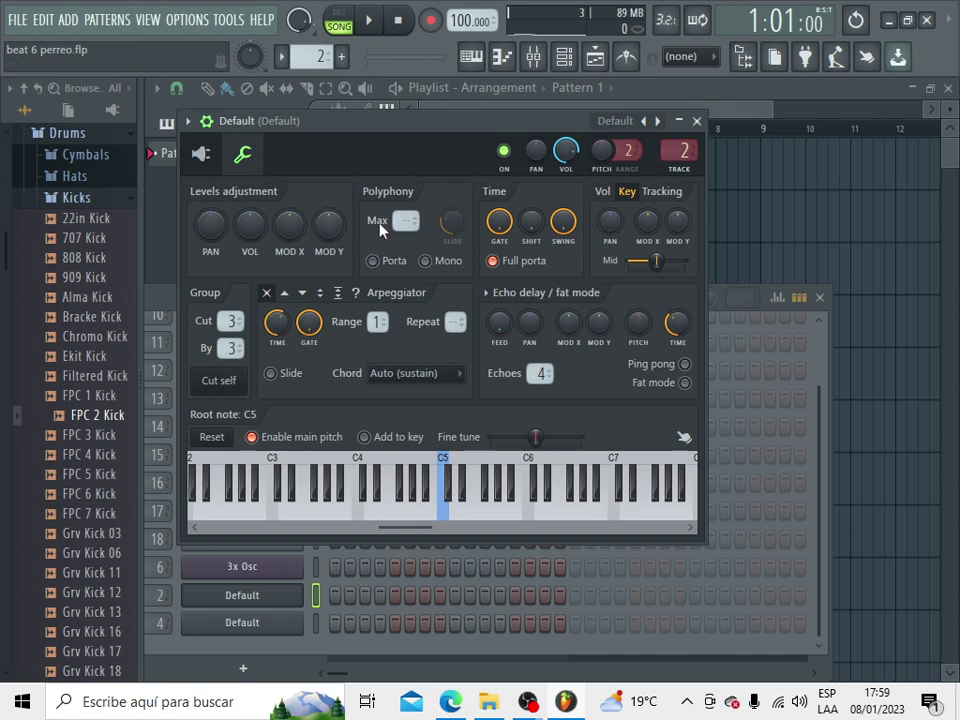
Enable operator 1's volume envelope with a much shorter attack, and raise the frequency modulation from operator 2 to operator 1.
left_click(203, 155)
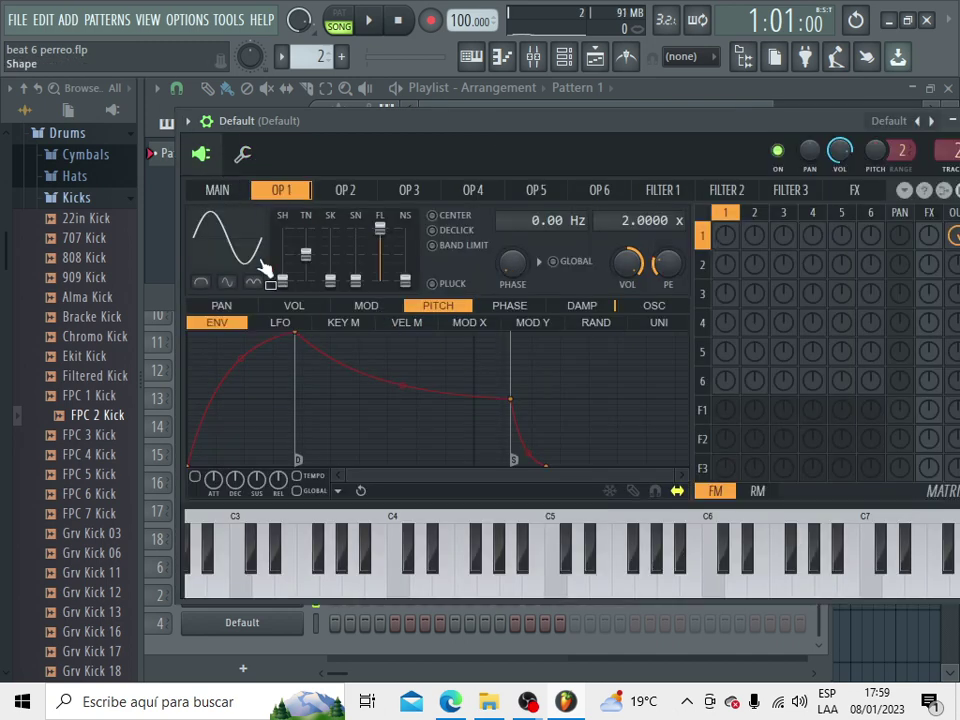
left_click(293, 305)
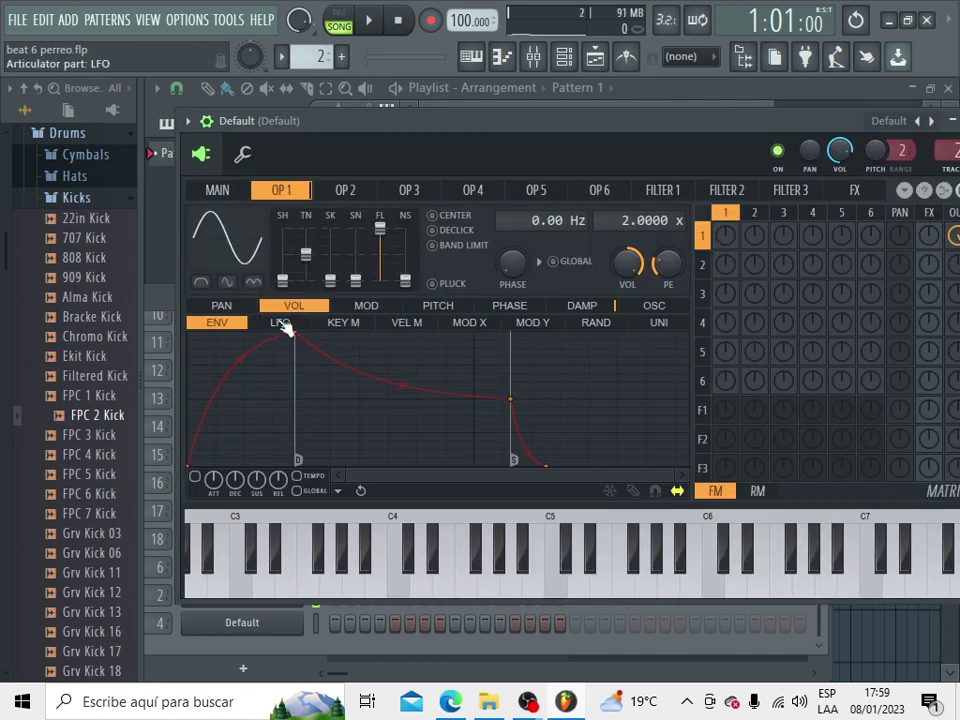
left_click(196, 477)
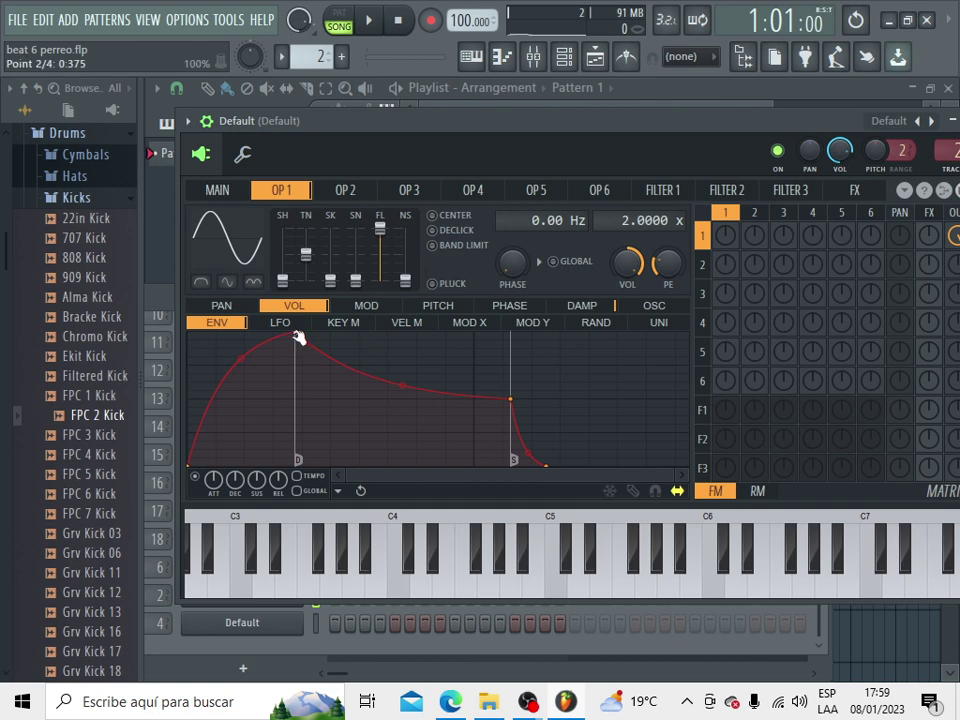
left_click_drag(298, 337, 202, 333)
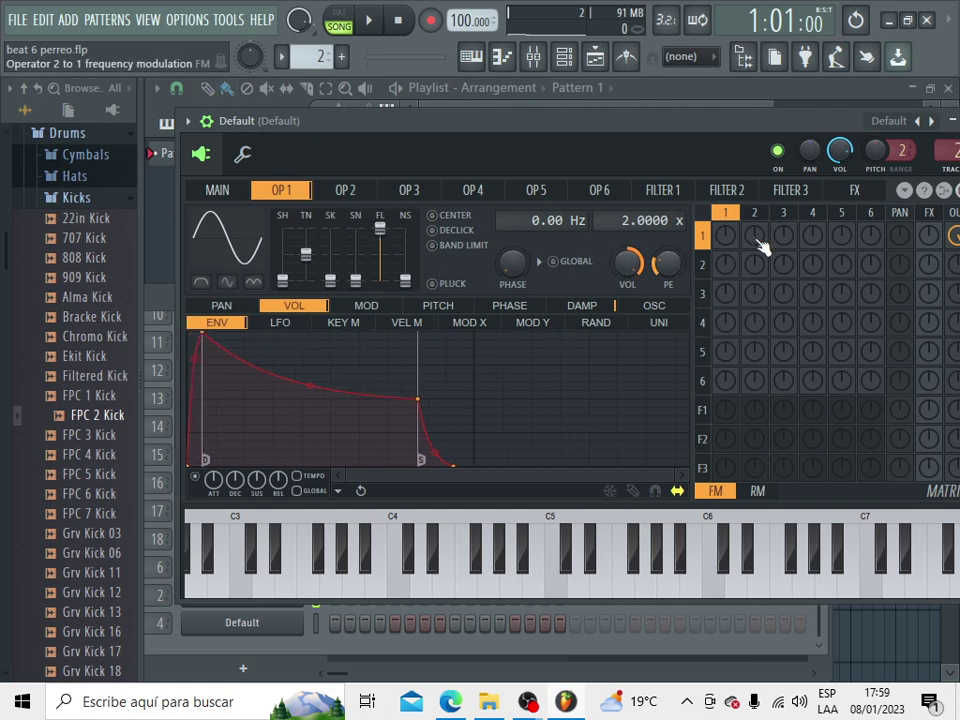
left_click_drag(755, 237, 755, 205)
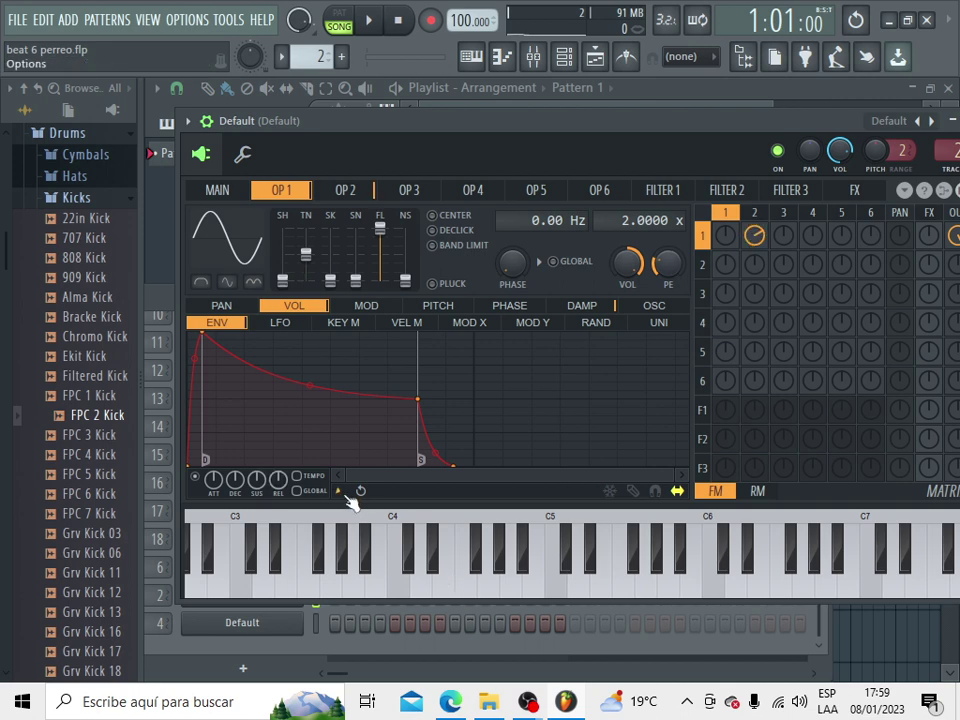
Copy operator 1's volume envelope state and paste it into operator 2's volume envelope.
left_click(341, 492)
left_click(417, 470)
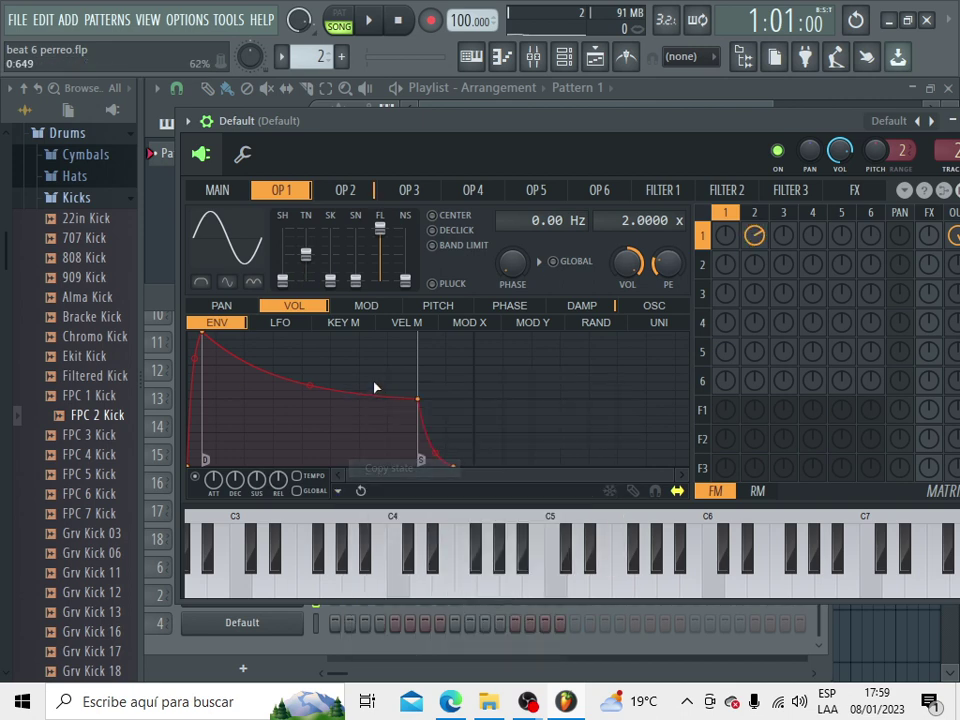
left_click(366, 192)
left_click(342, 492)
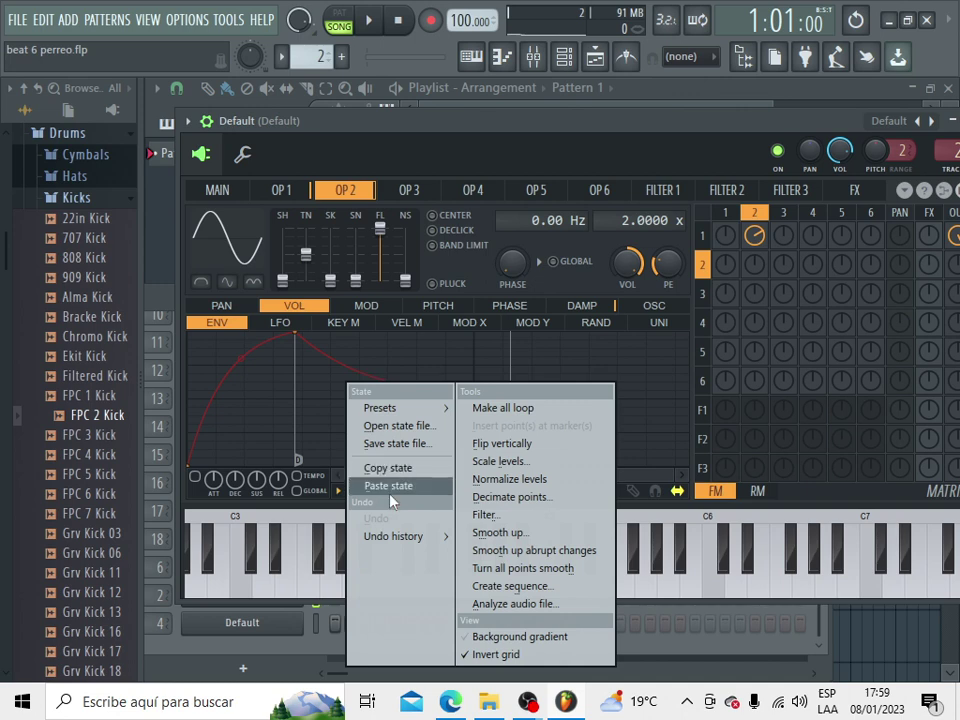
left_click(377, 487)
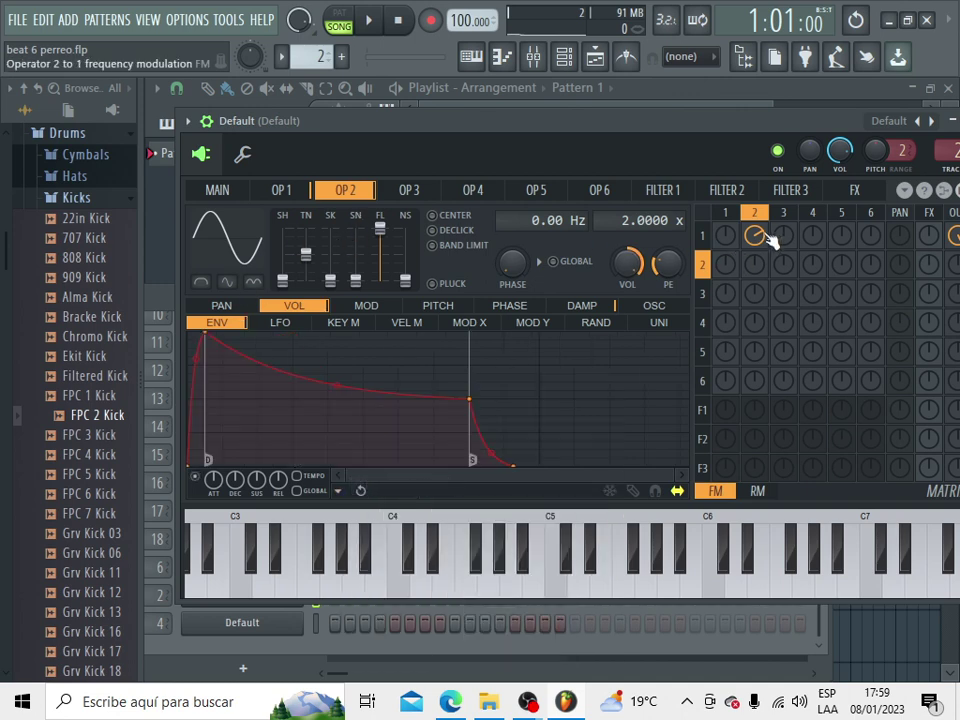
Route operator 1 through filter 1 to the output at full level and remove operator 1's direct output.
left_click_drag(748, 128, 670, 125)
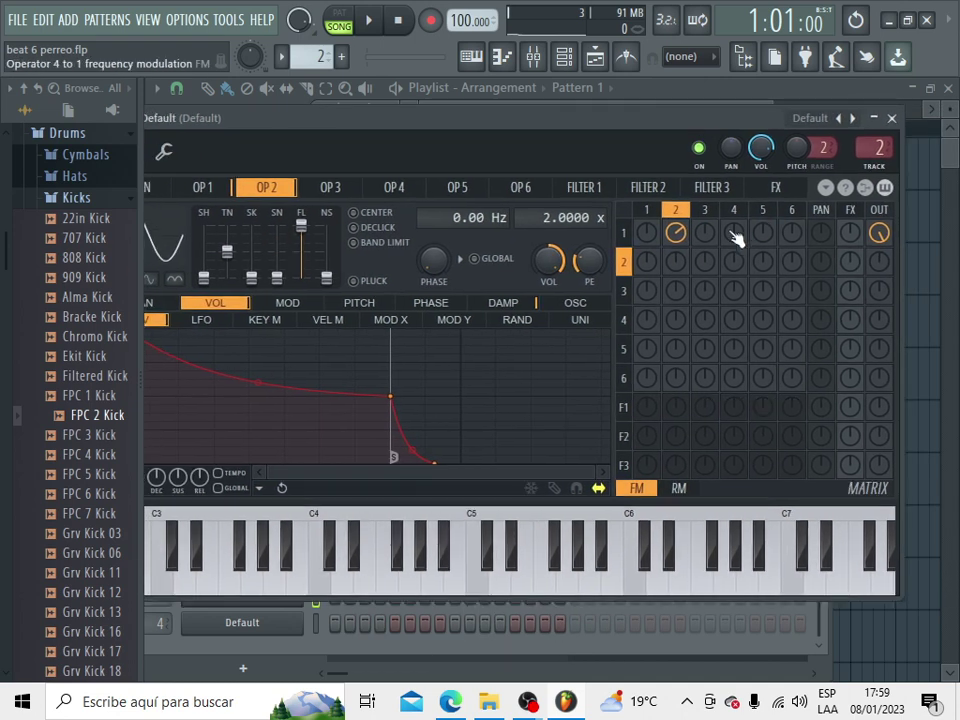
left_click_drag(647, 406, 647, 360)
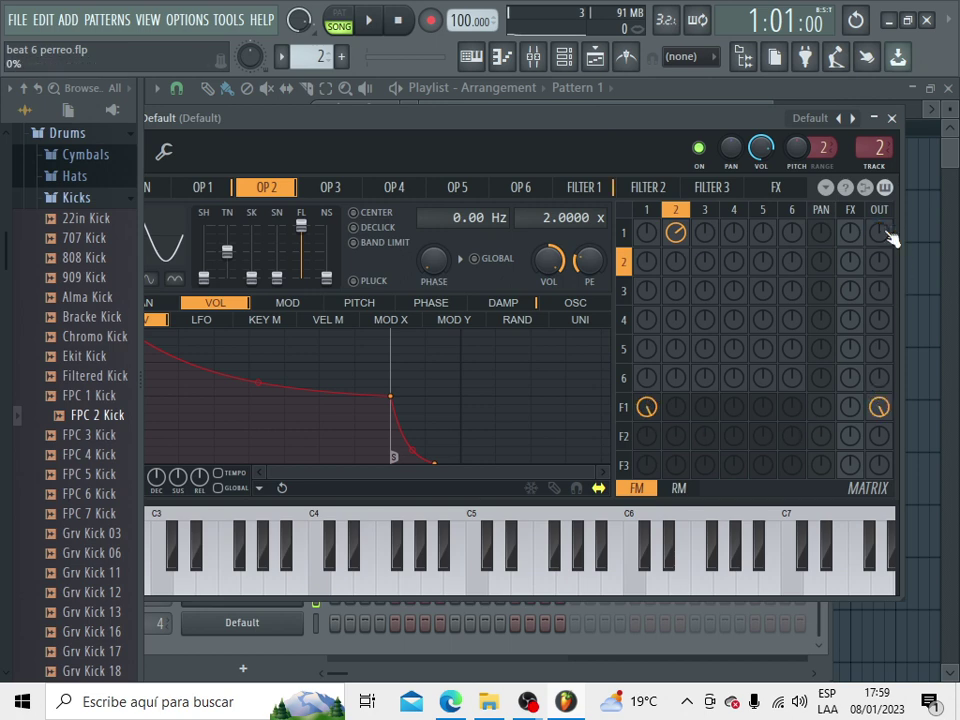
left_click_drag(388, 118, 441, 131)
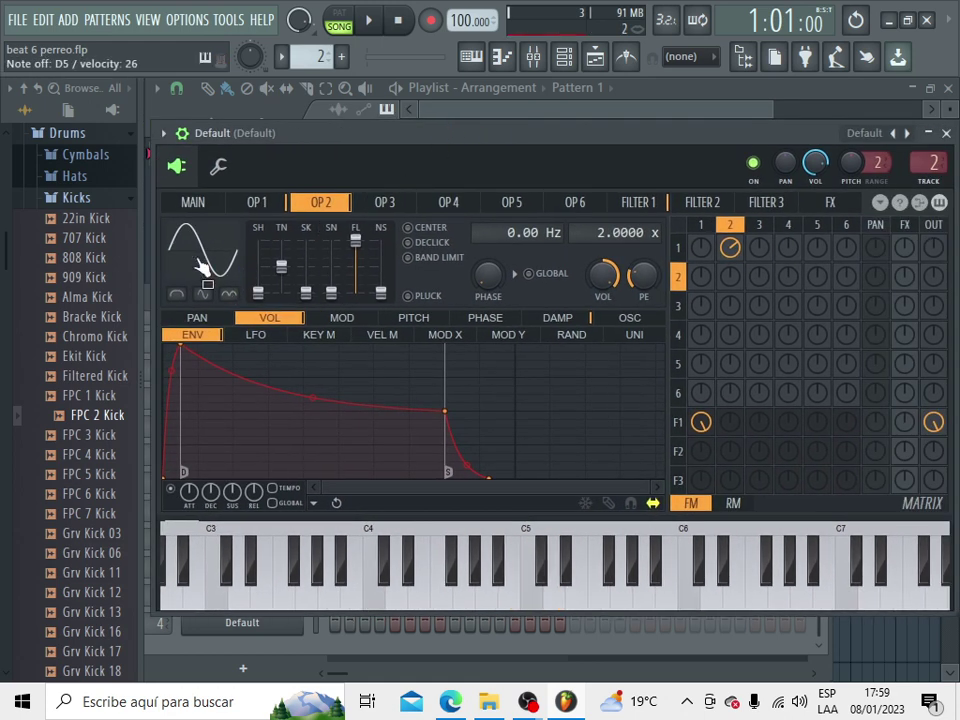
Raise operator 2's SH and SN waveform settings and set its frequency ratio to 1.0000x.
left_click_drag(331, 293, 331, 258)
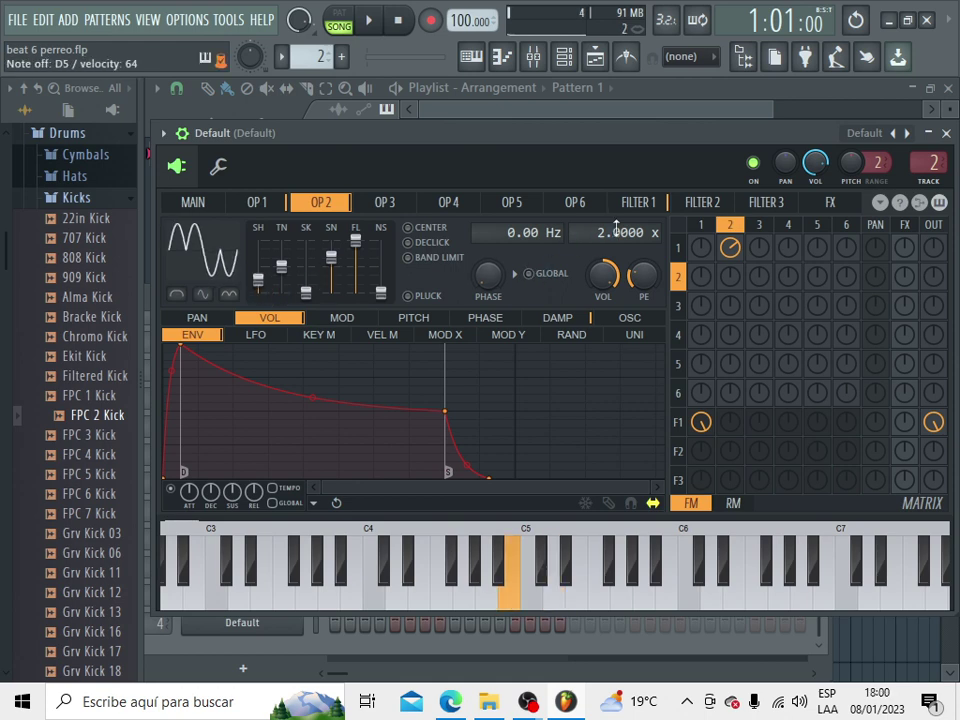
left_click_drag(597, 236, 597, 250)
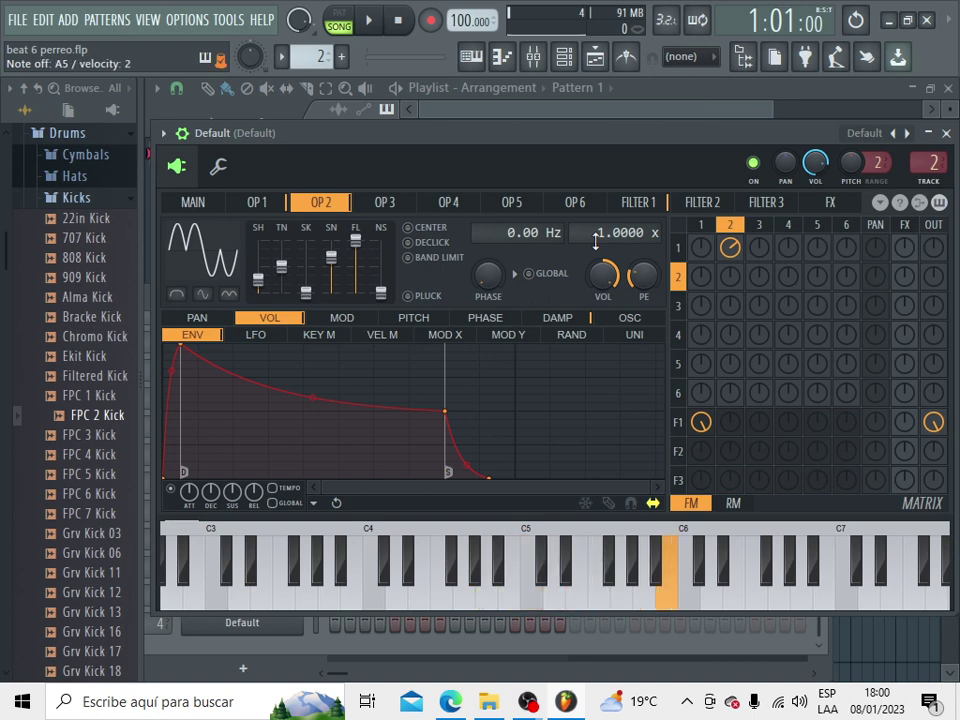
Raise operator 1's SH and SK waveform settings and convert the resulting shape to sine harmonics.
left_click(257, 202)
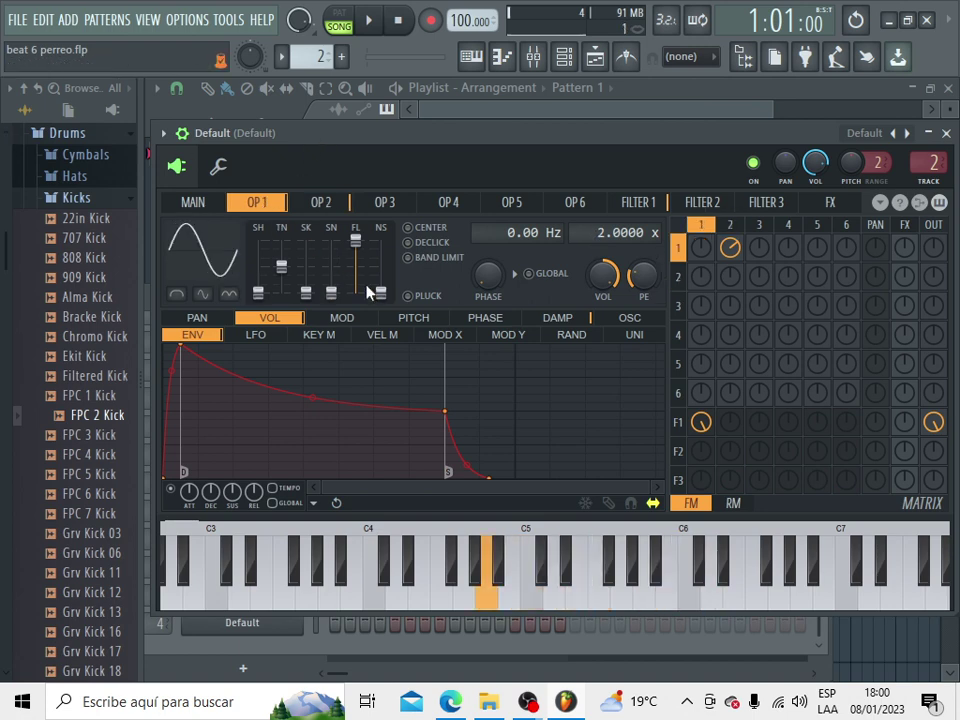
left_click_drag(307, 296, 307, 276)
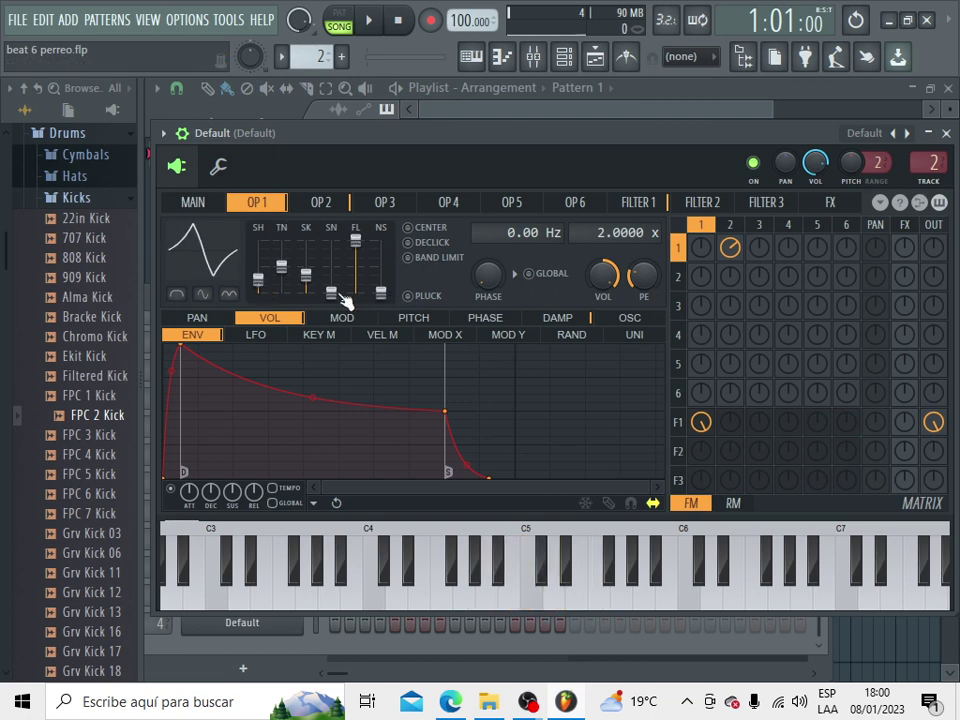
right_click(214, 269)
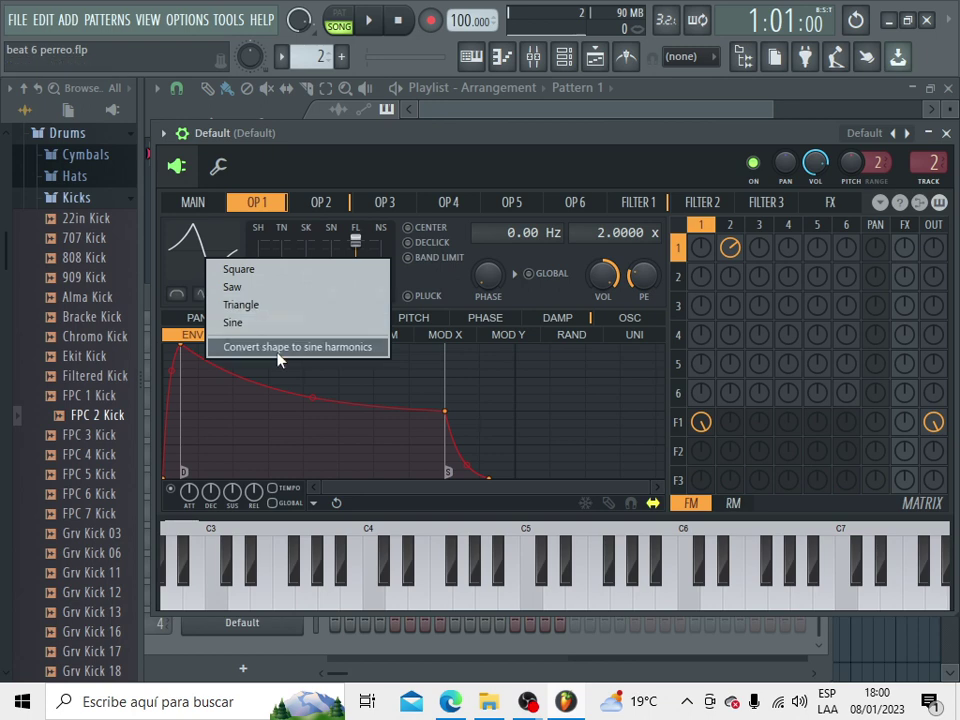
left_click(278, 346)
Boost roughly the first eight harmonics of operator 1 in a descending slope.
left_click_drag(368, 503, 178, 403)
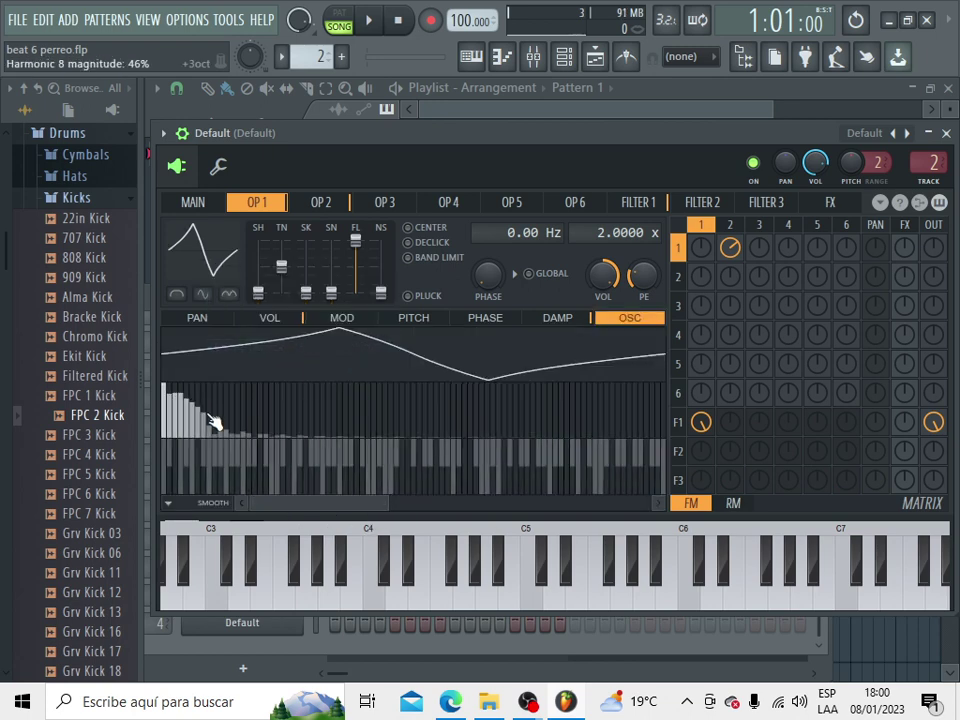
left_click(213, 422)
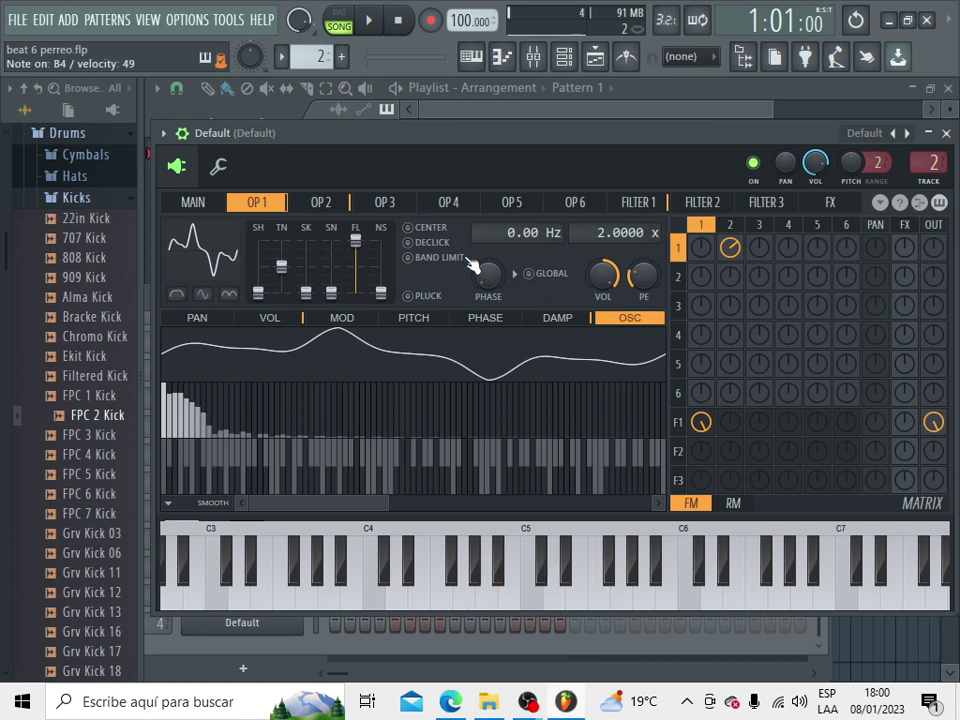
Enable portamento with a maximum polyphony of 1 and adjust the slide time.
left_click(218, 166)
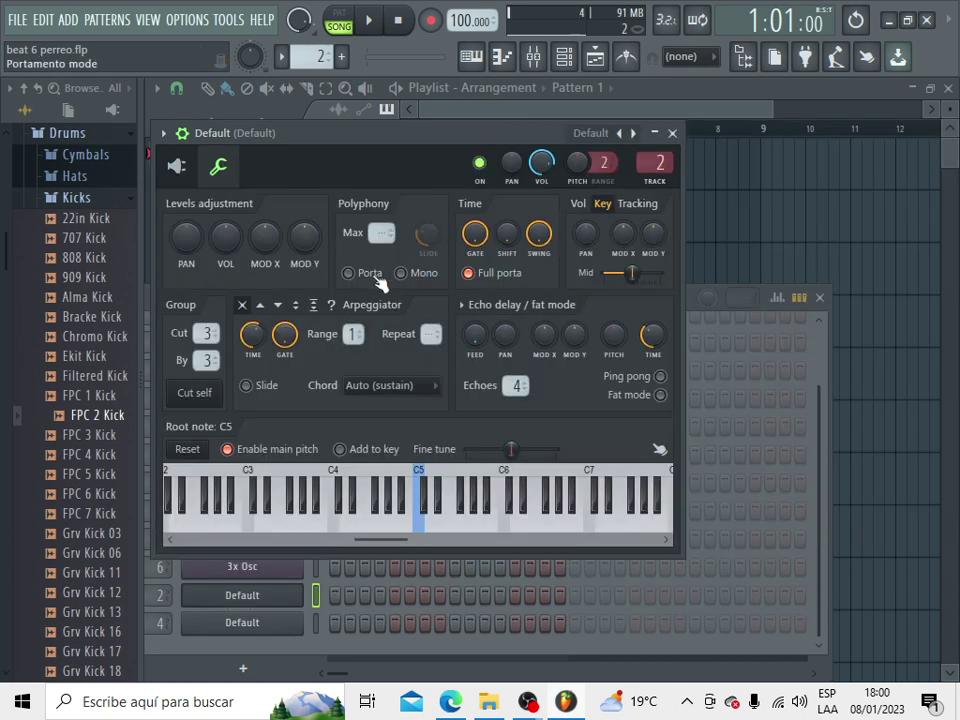
left_click_drag(427, 236, 386, 228)
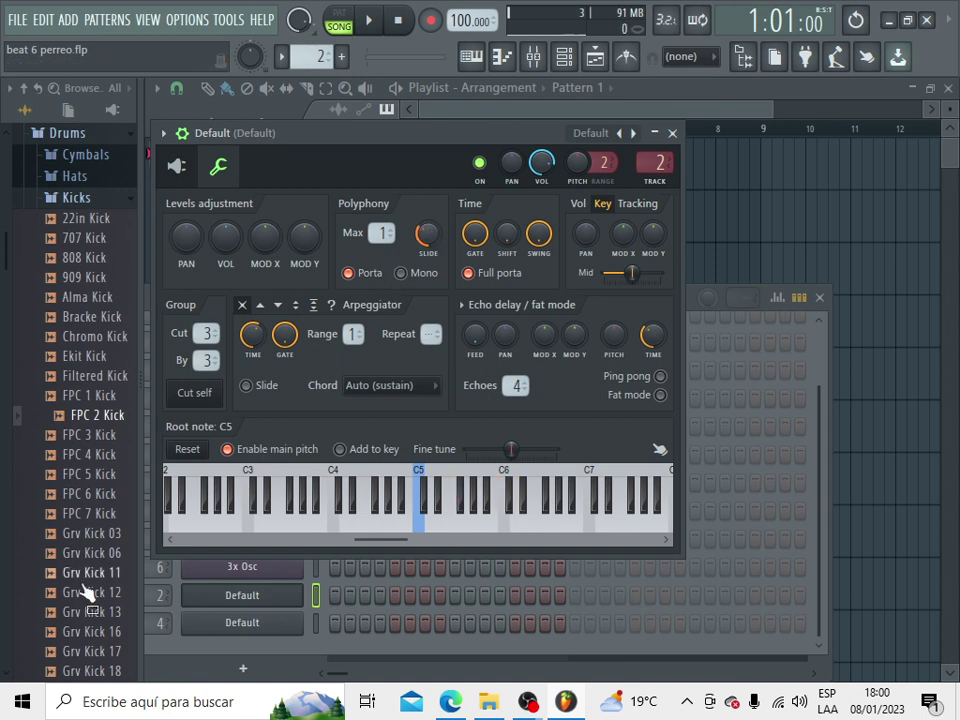
Change filter 1's type to LS and raise its cutoff and envelope amount.
left_click(176, 166)
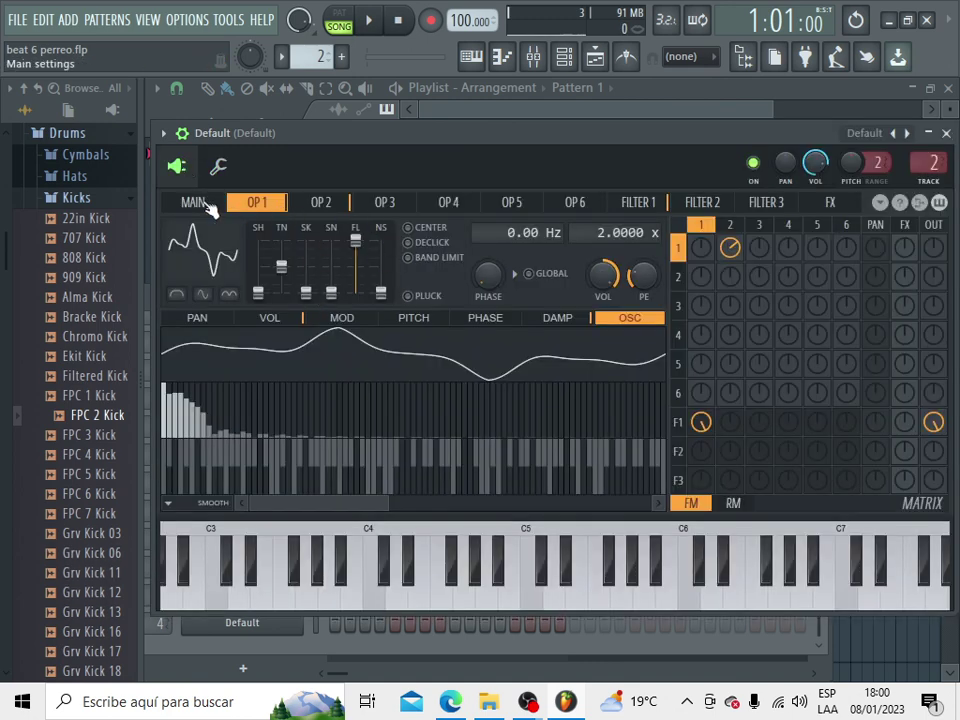
left_click(207, 203)
left_click(262, 207)
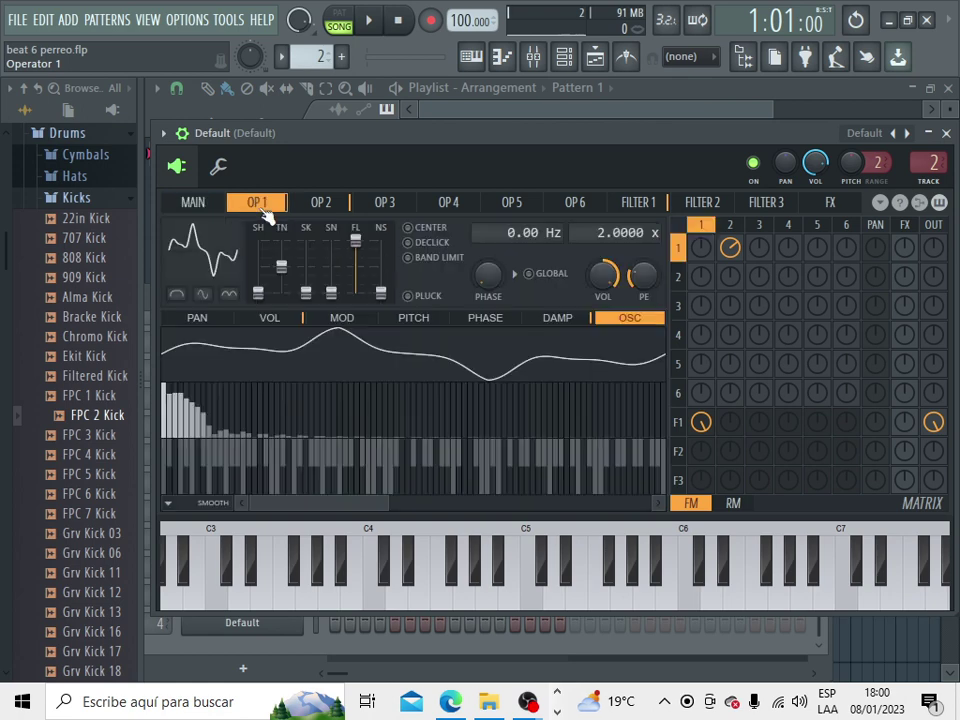
left_click(193, 203)
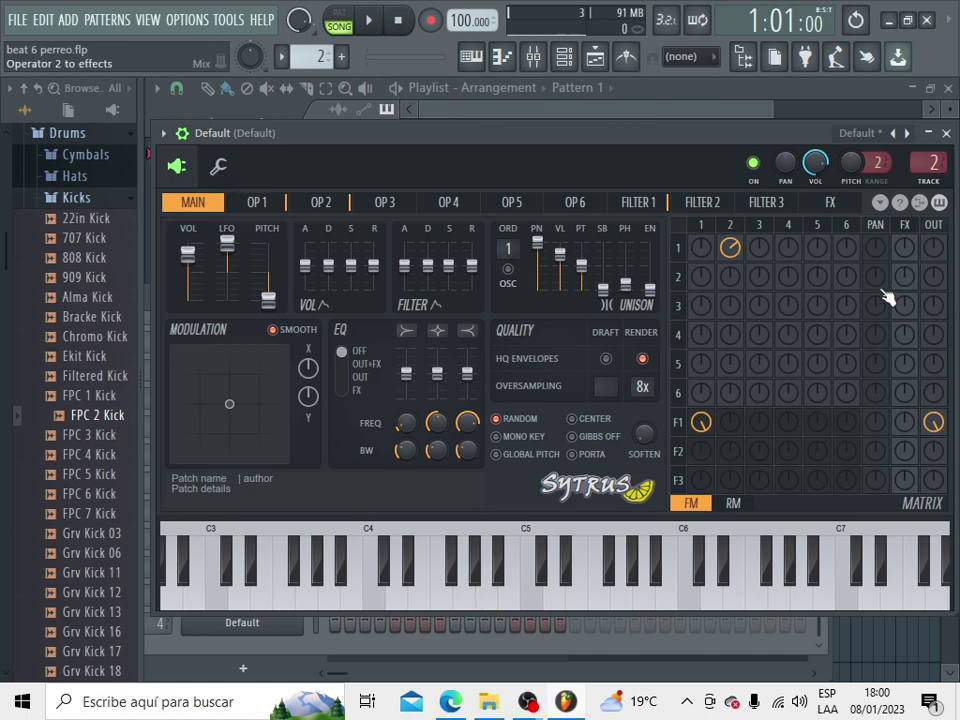
left_click(655, 203)
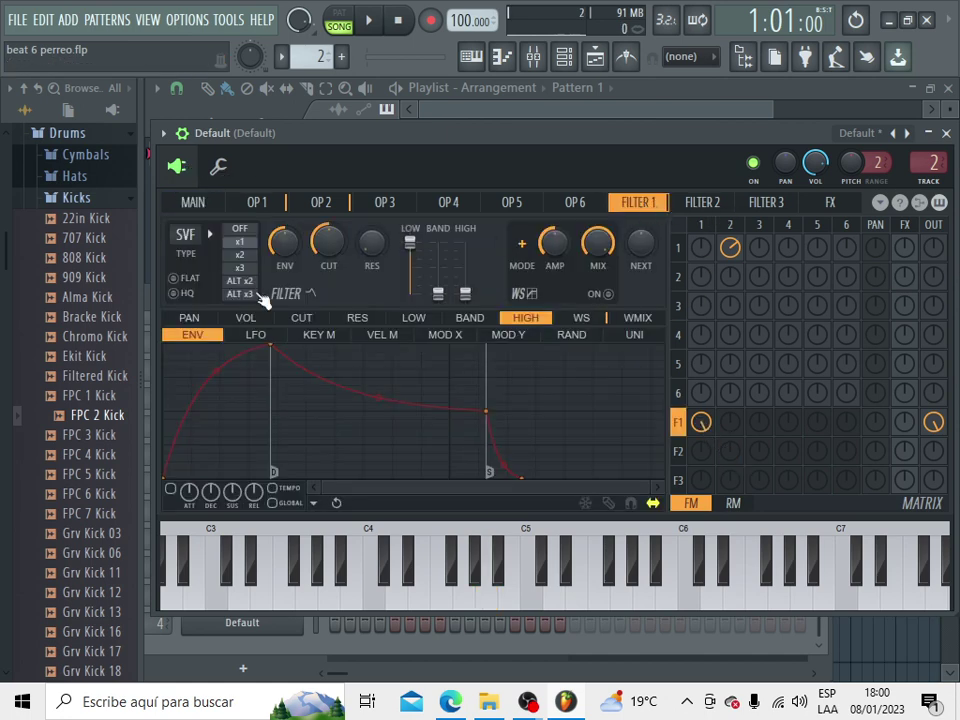
left_click(186, 235)
left_click(265, 400)
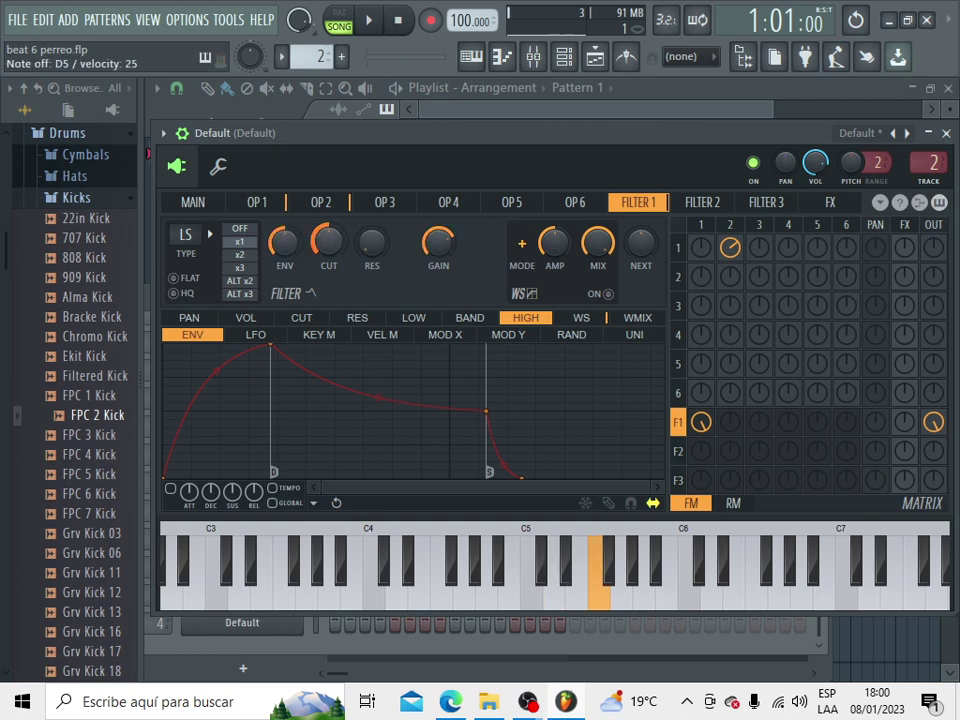
left_click_drag(326, 244, 326, 202)
left_click_drag(279, 244, 279, 222)
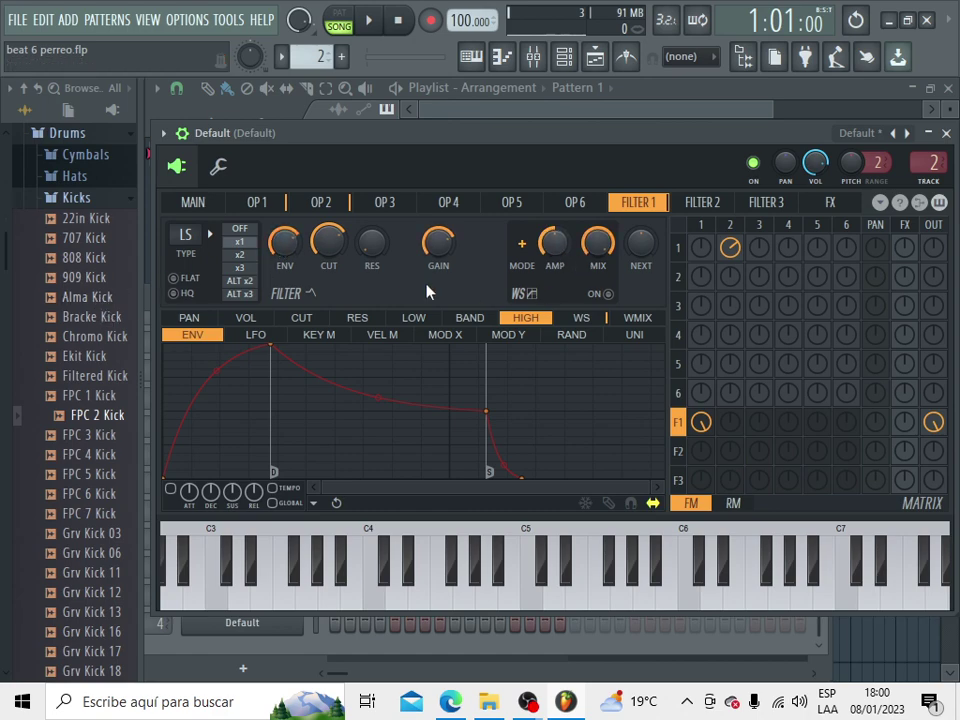
In the synth's main settings, set Soften to about 47%, turn off Random, and set render oversampling to 32x.
left_click(216, 172)
left_click(182, 167)
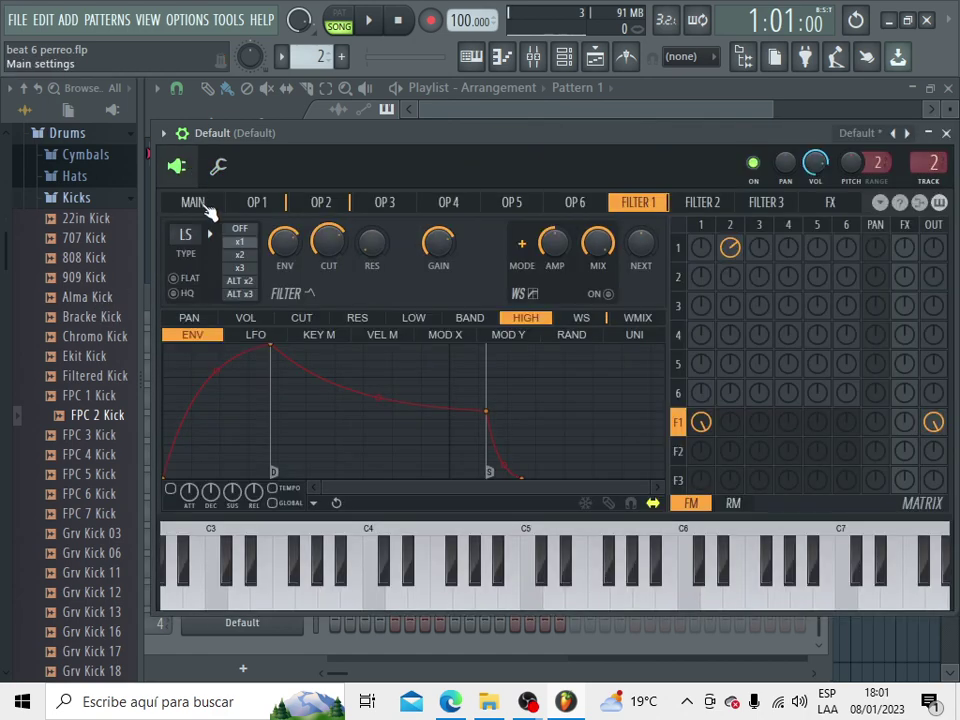
left_click(203, 206)
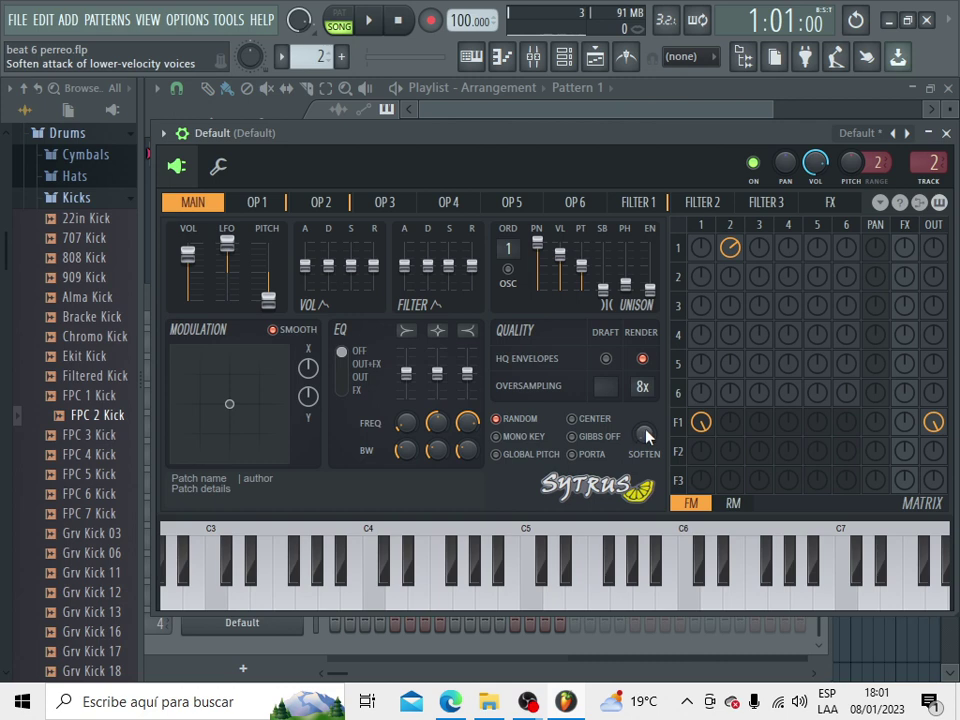
scroll(647, 436, "up", 10)
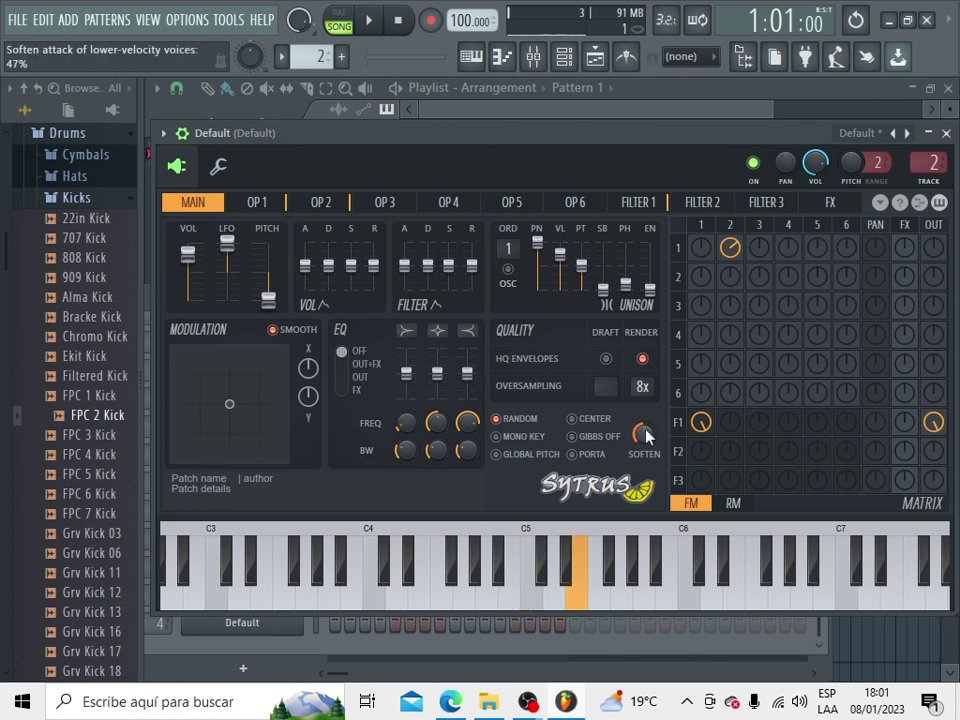
mouse_move(647, 383)
left_mouse_down()
mouse_move(647, 360)
mouse_move(647, 368)
left_mouse_up()
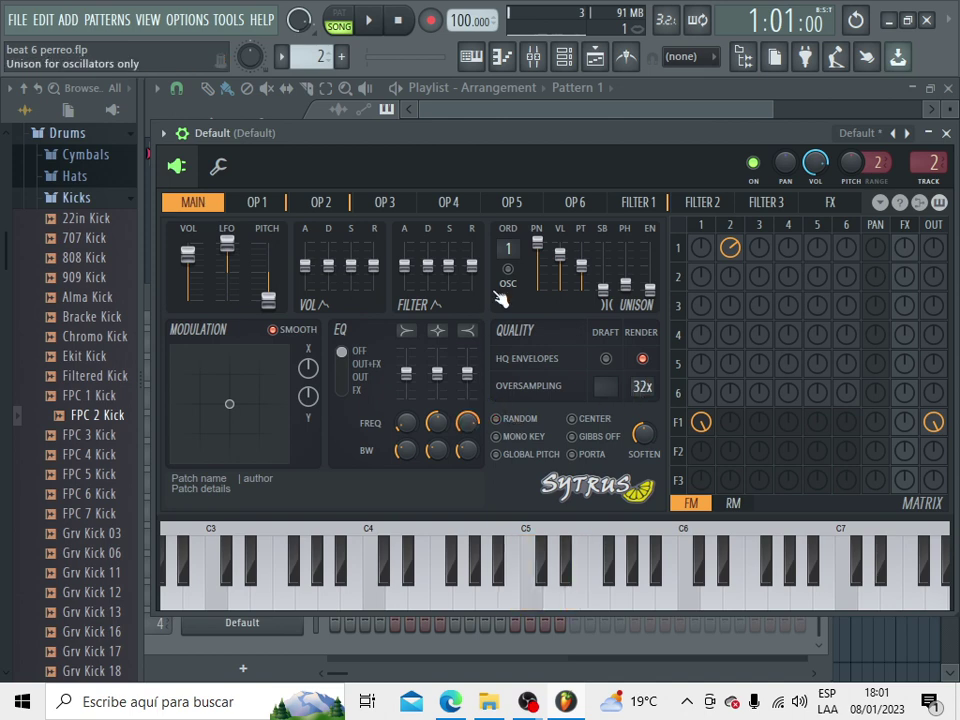
Place Pattern 1 at bar 4 on Track 2 of the playlist and set the tempo to 93 BPM.
left_click(592, 60)
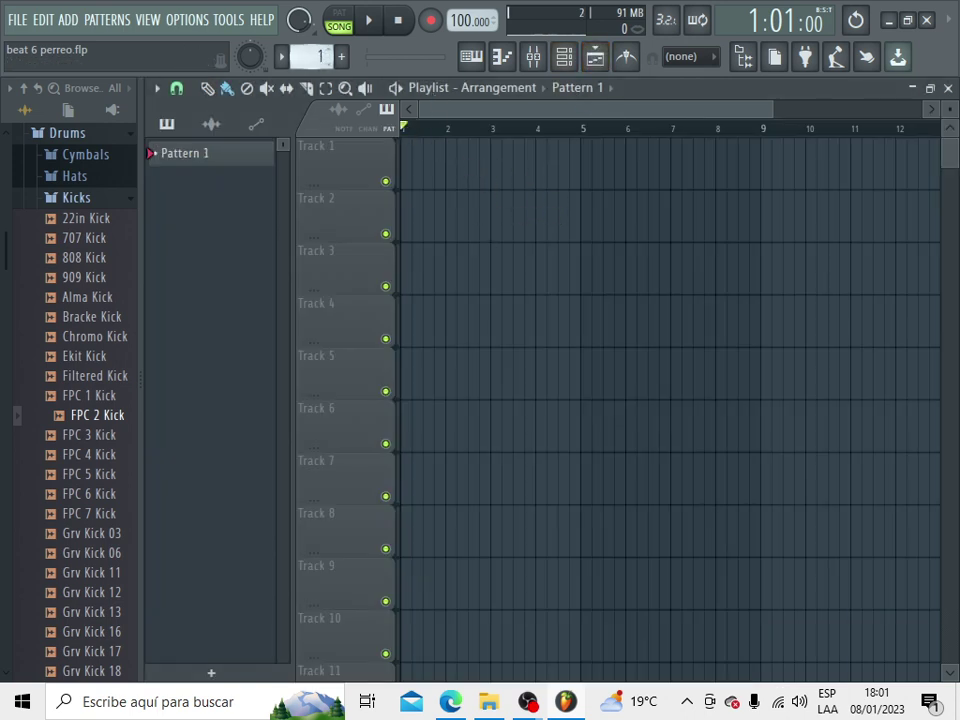
left_click(521, 214)
left_click_drag(472, 20, 472, 45)
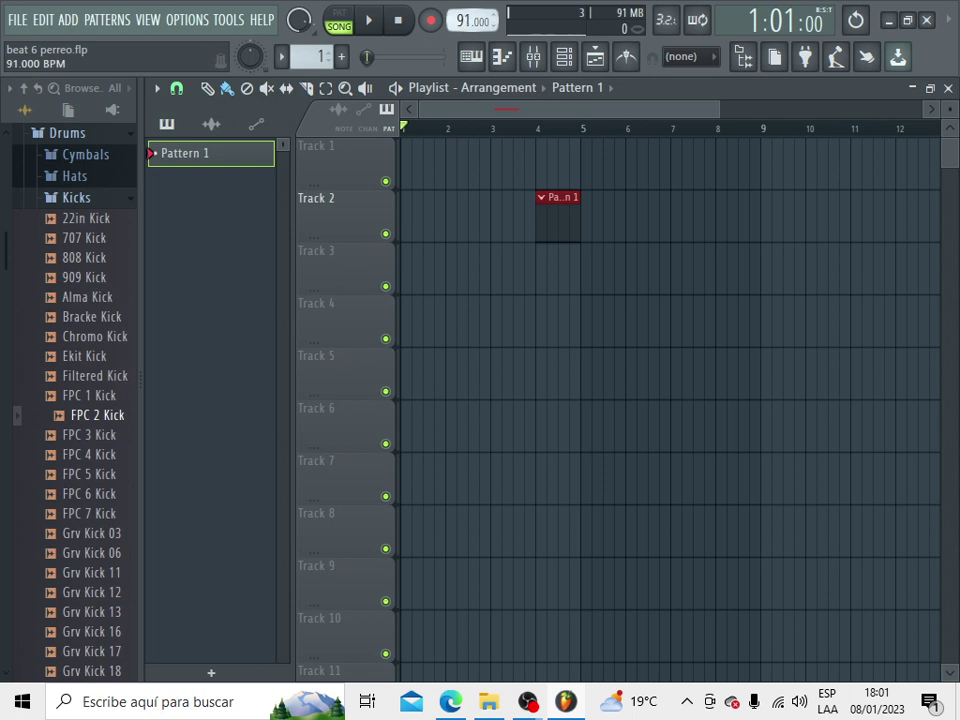
Prepare to record from bar 4, with recording armed and the metronome on.
left_click(538, 132)
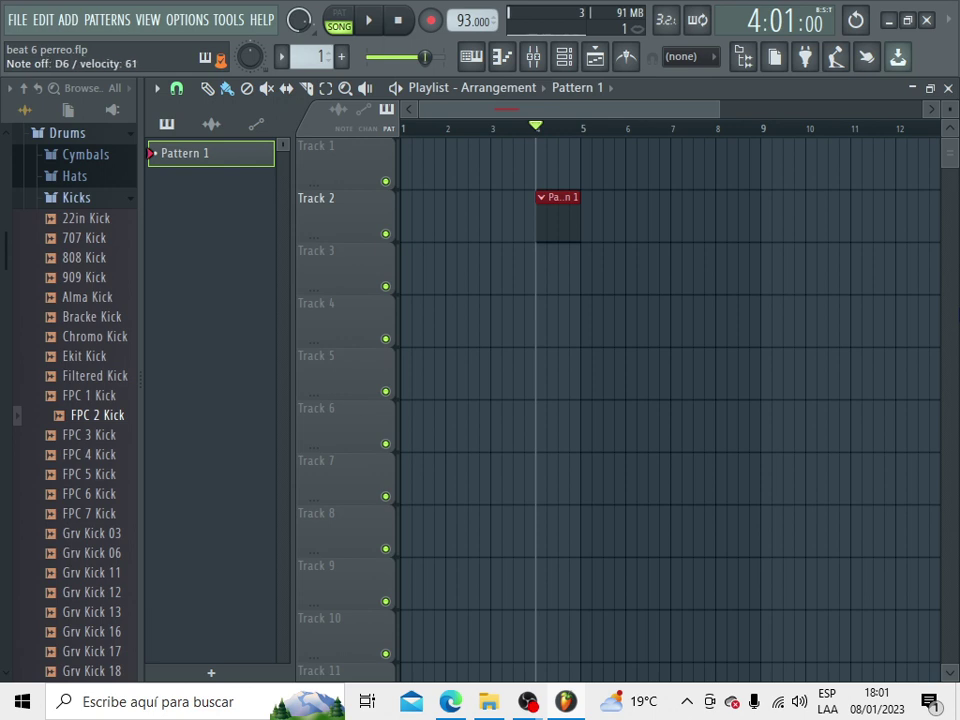
left_click(431, 20)
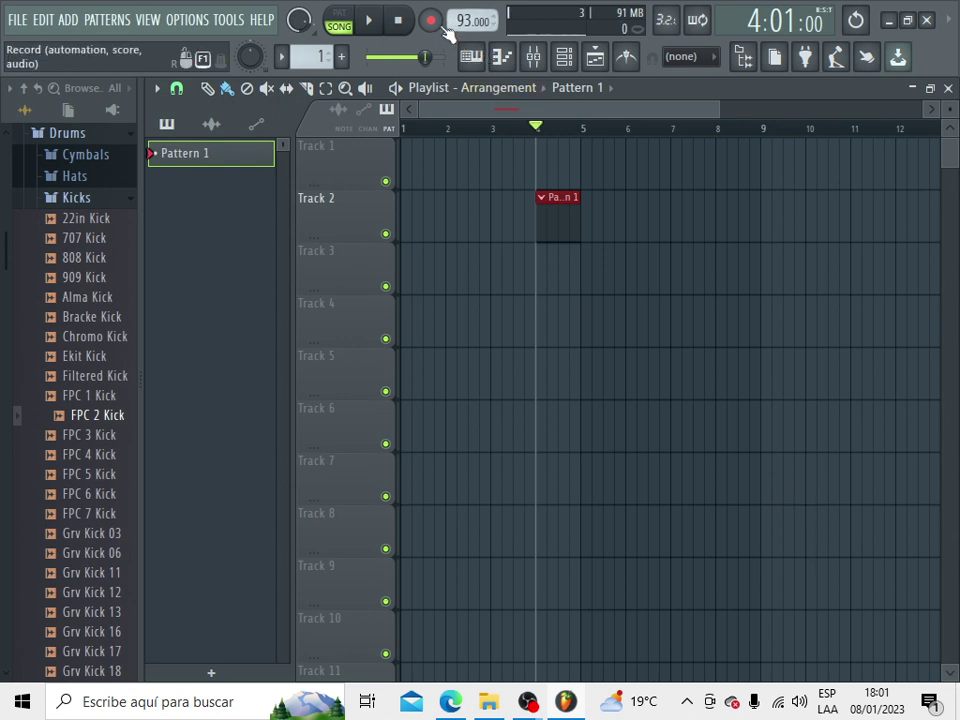
left_click(626, 56)
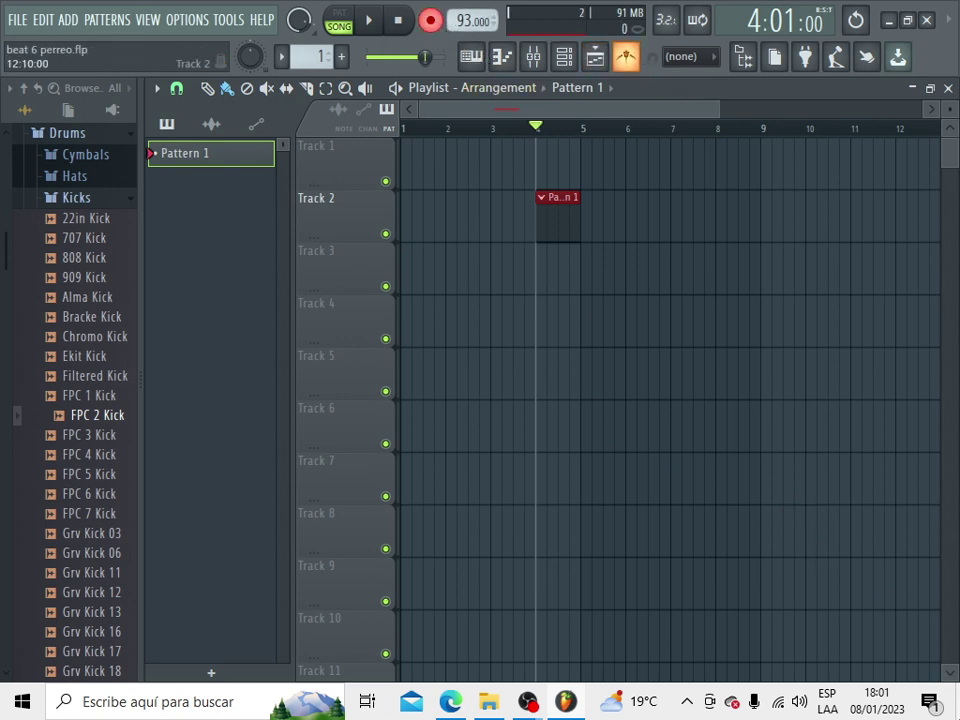
Record the melody into Pattern 1 from bar 4, and trim the start of the Track 2 clip to bar 5.
key("space")
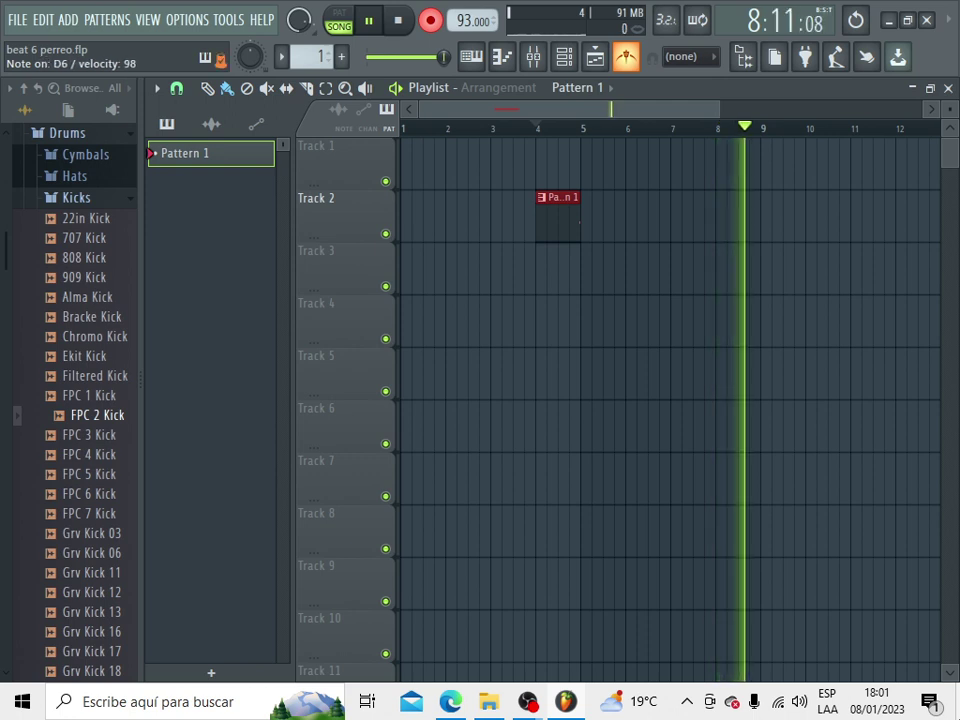
key("space")
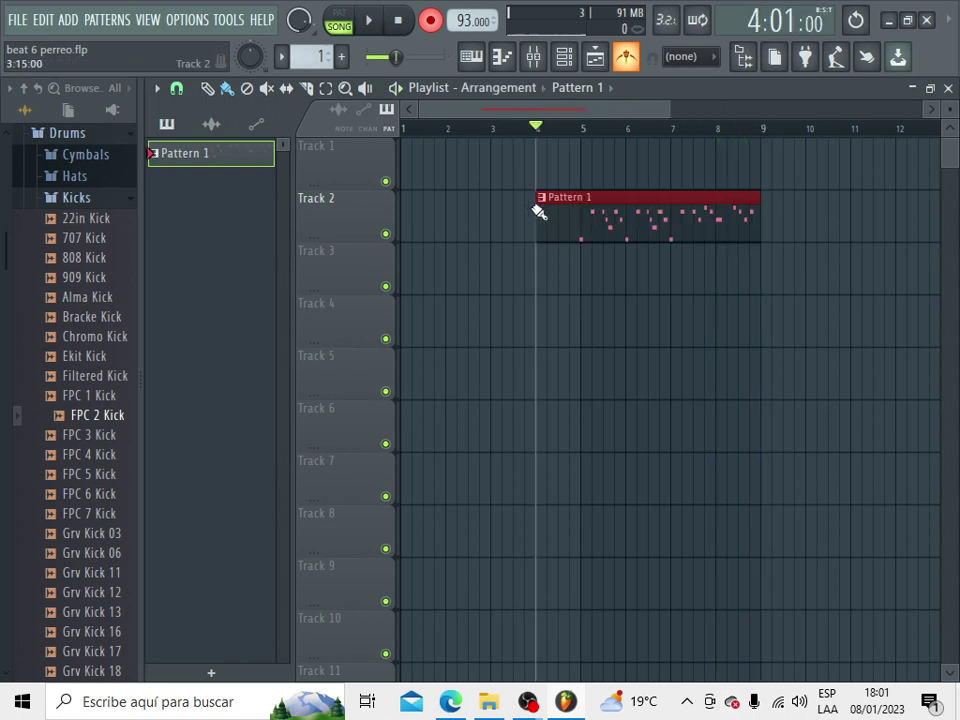
left_click_drag(538, 211, 578, 217)
Place a second Pattern 1 clip at bar 1 on Track 2, directly before the existing clip.
left_click(470, 272)
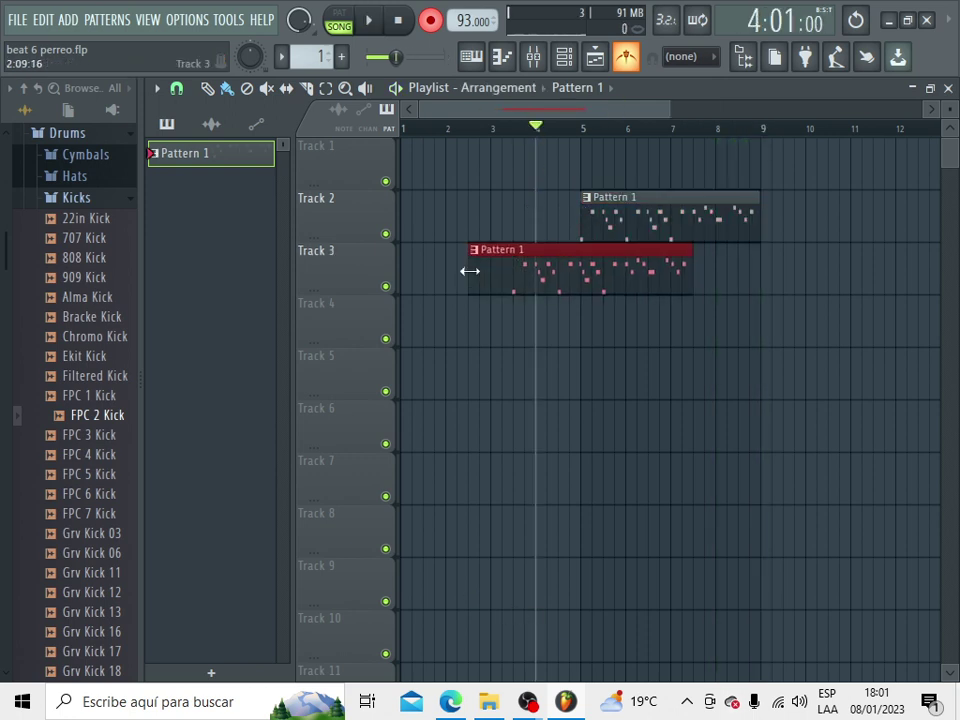
right_click(529, 281)
mouse_move(490, 265)
left_mouse_down()
mouse_move(495, 279)
mouse_move(416, 176)
left_mouse_up()
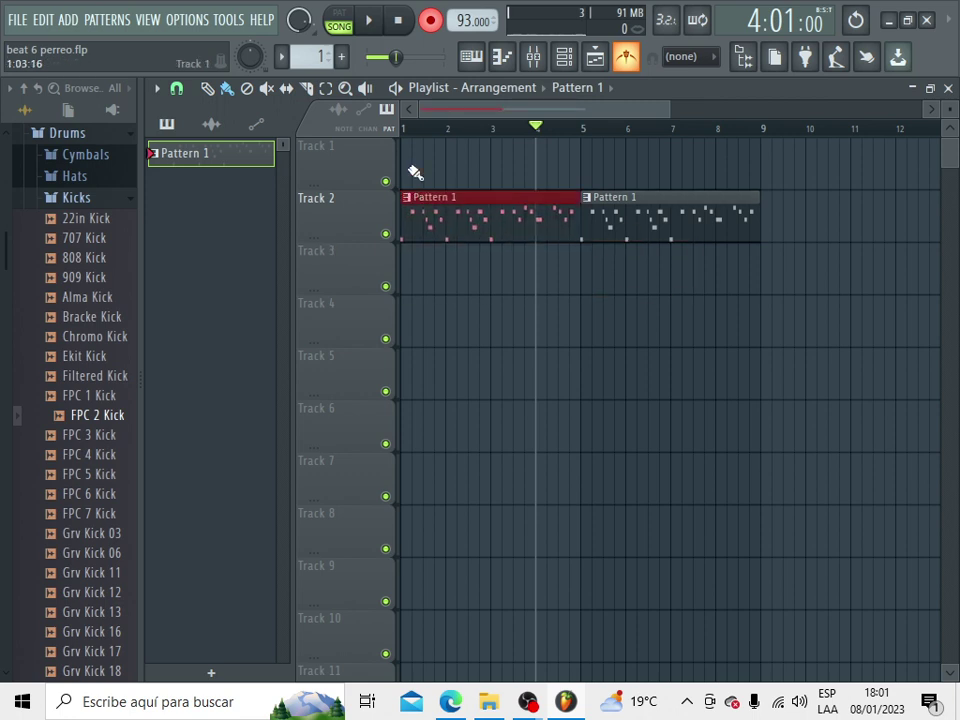
Play back the arrangement, examine the recorded notes in the piano roll, and return to a wider playlist view.
key("space")
double_click(489, 214)
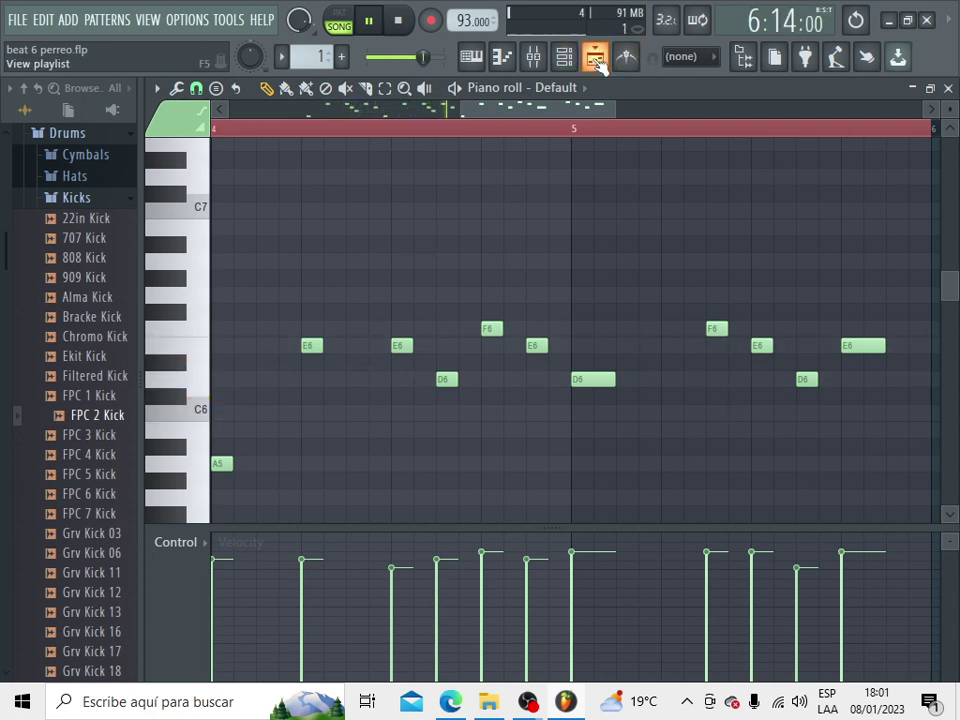
left_click(601, 66)
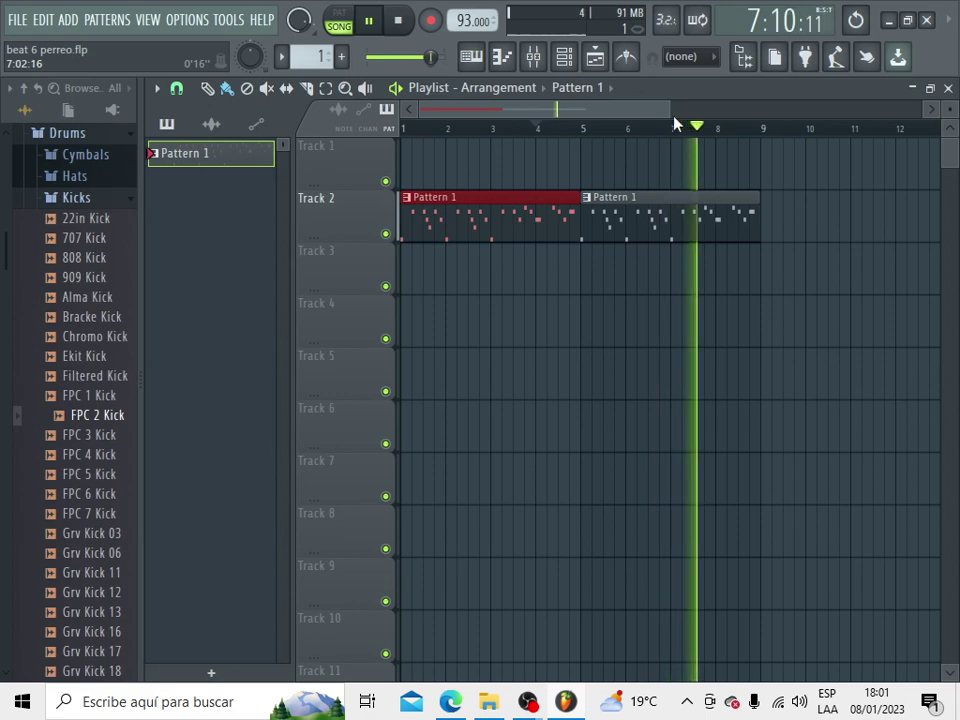
left_click_drag(672, 110, 762, 127)
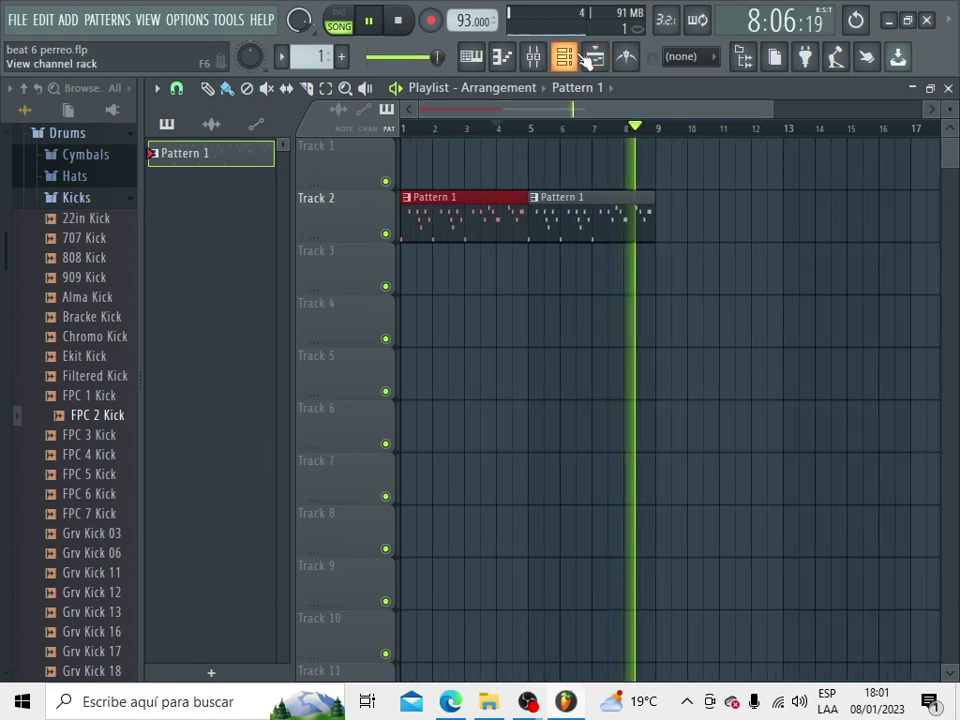
Switch to Pattern 2 and open operator 1 of the Default synth on mixer track 4.
left_click(564, 56)
key("space")
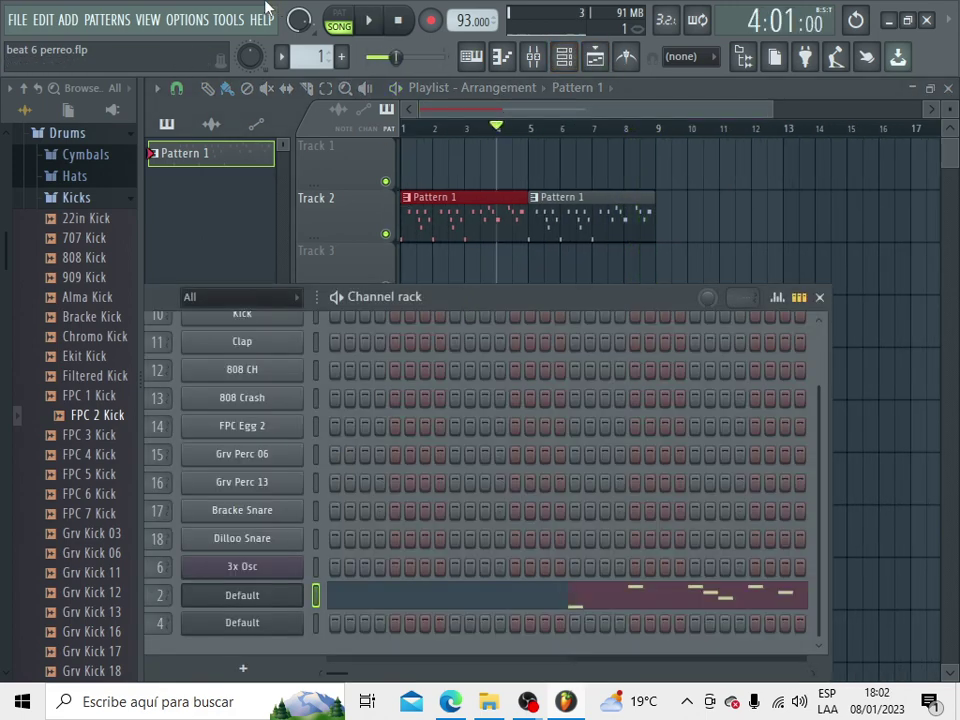
scroll(303, 55, "up", 1)
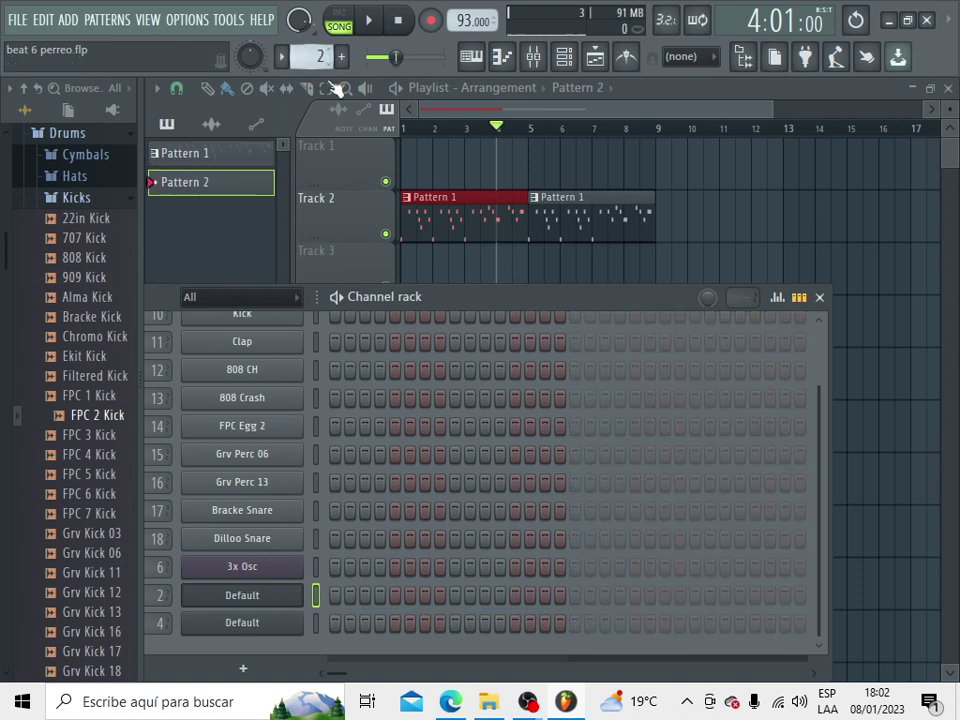
left_click(287, 630)
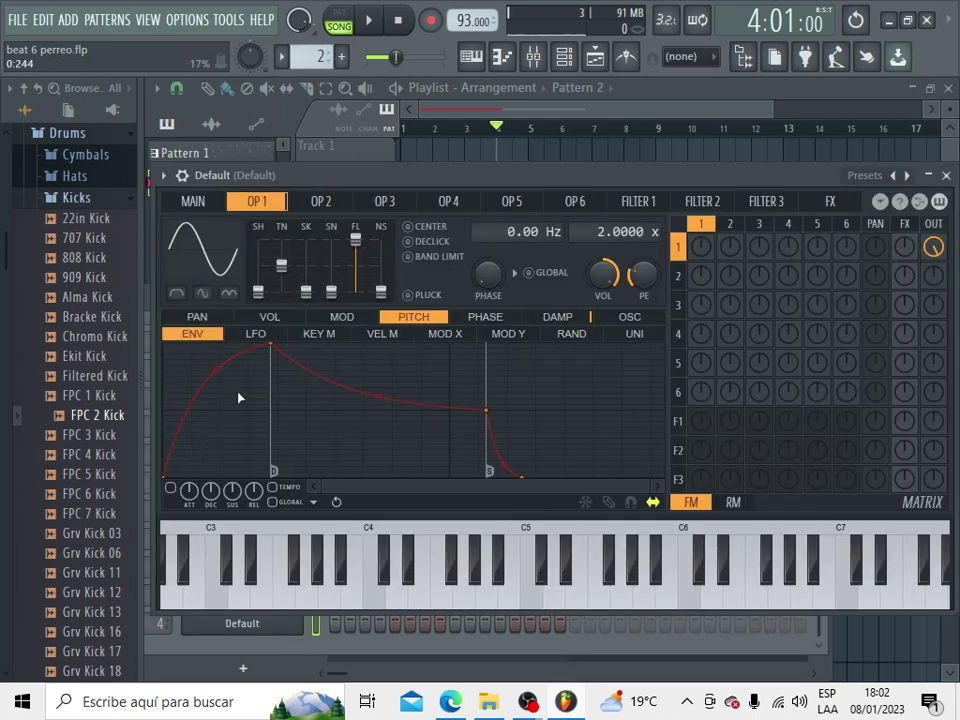
left_click_drag(275, 345, 185, 345)
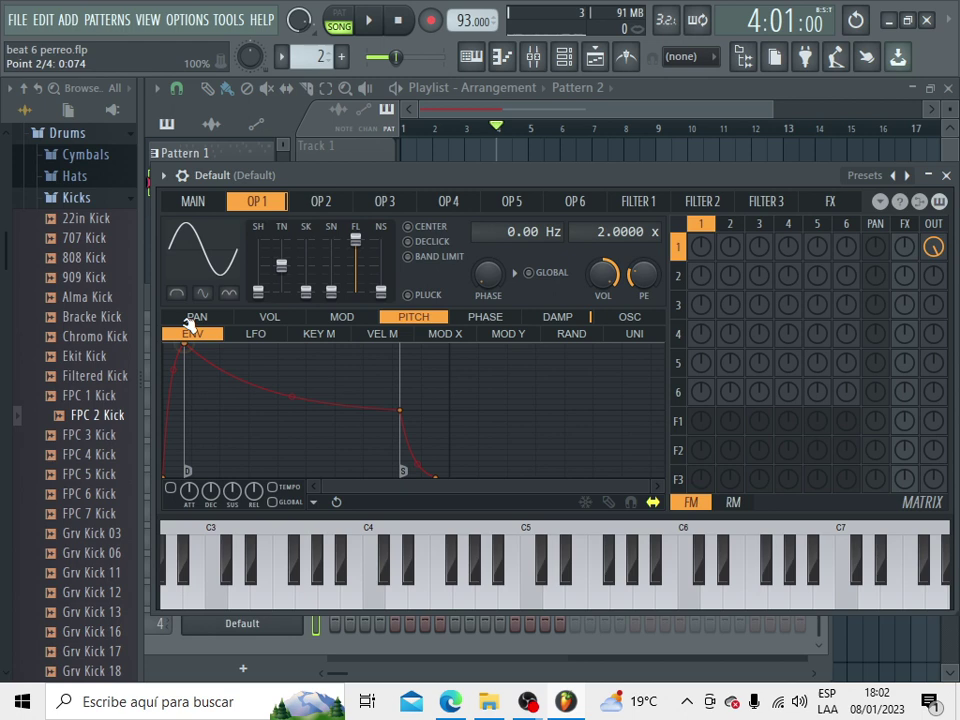
left_click(170, 488)
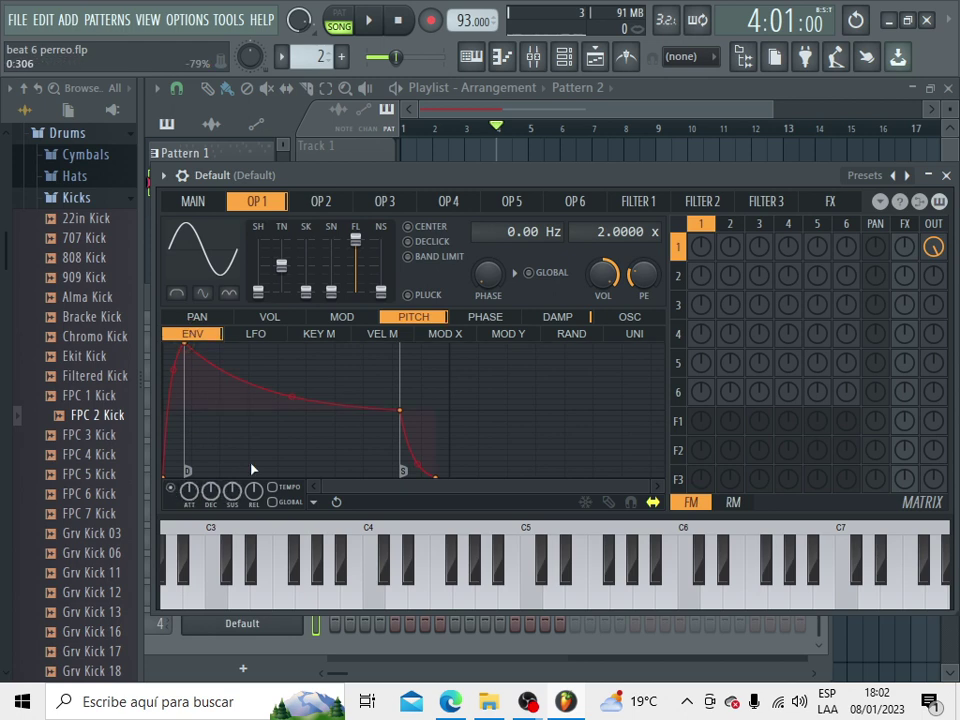
left_click(193, 203)
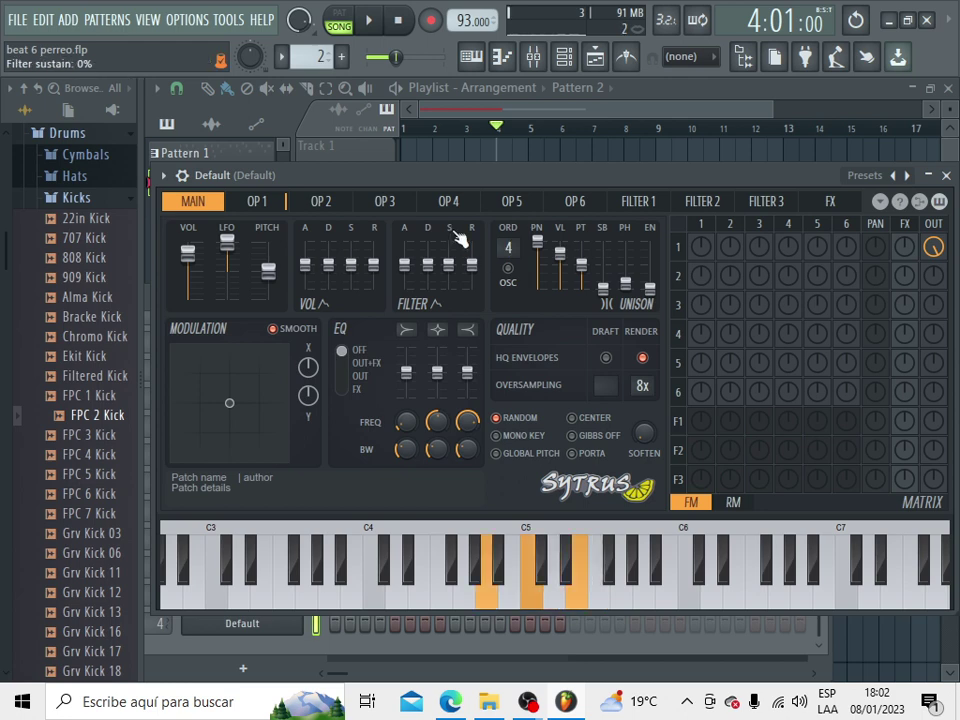
left_click(182, 176)
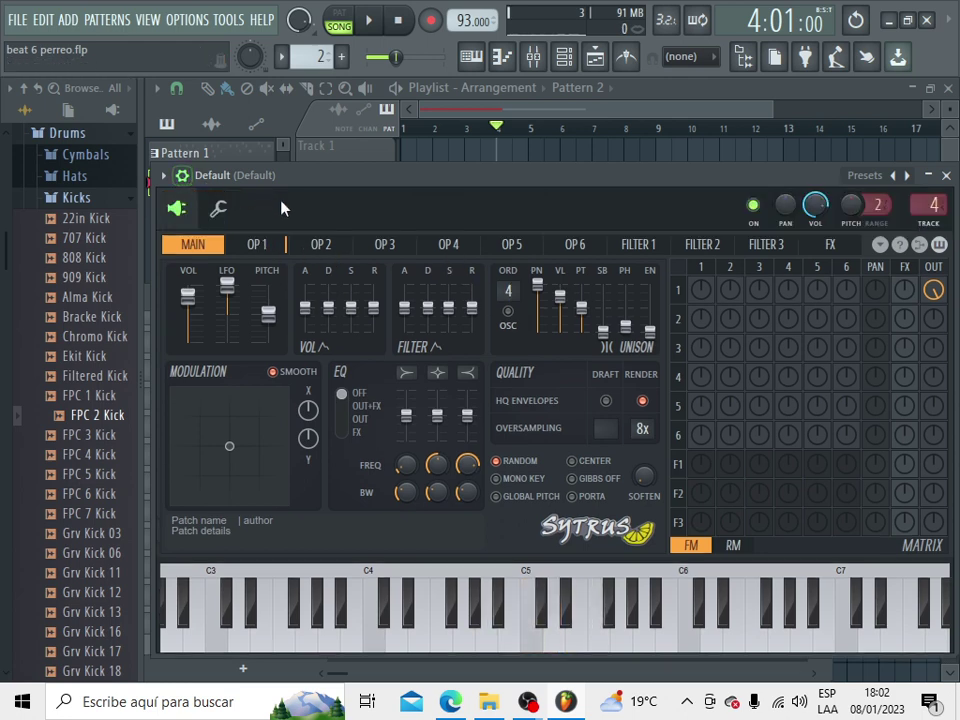
left_click(224, 208)
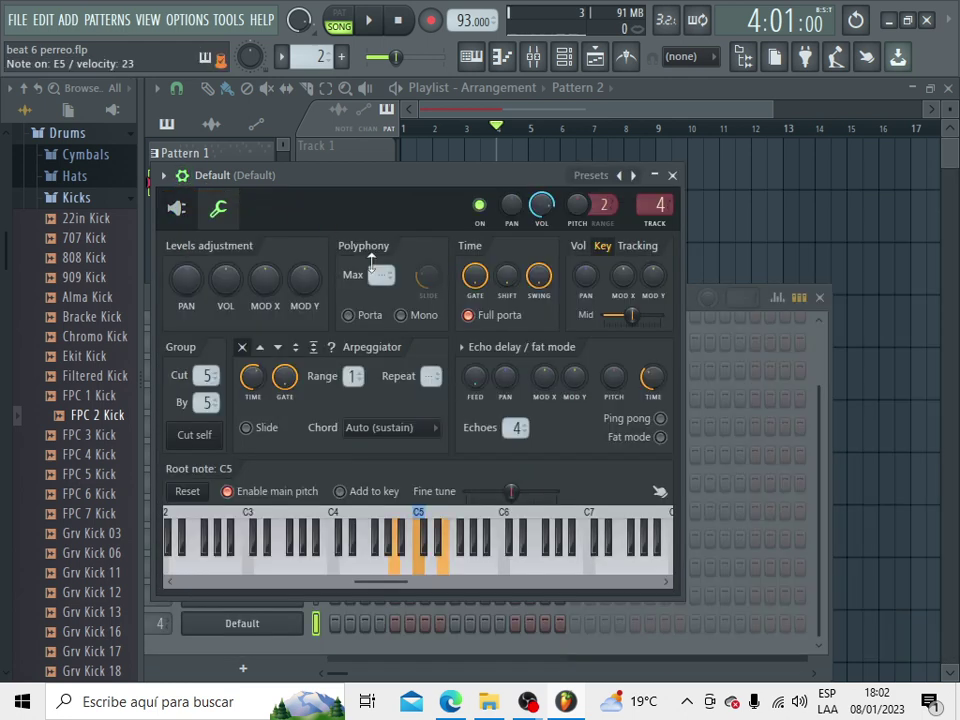
left_click(176, 210)
left_click(253, 247)
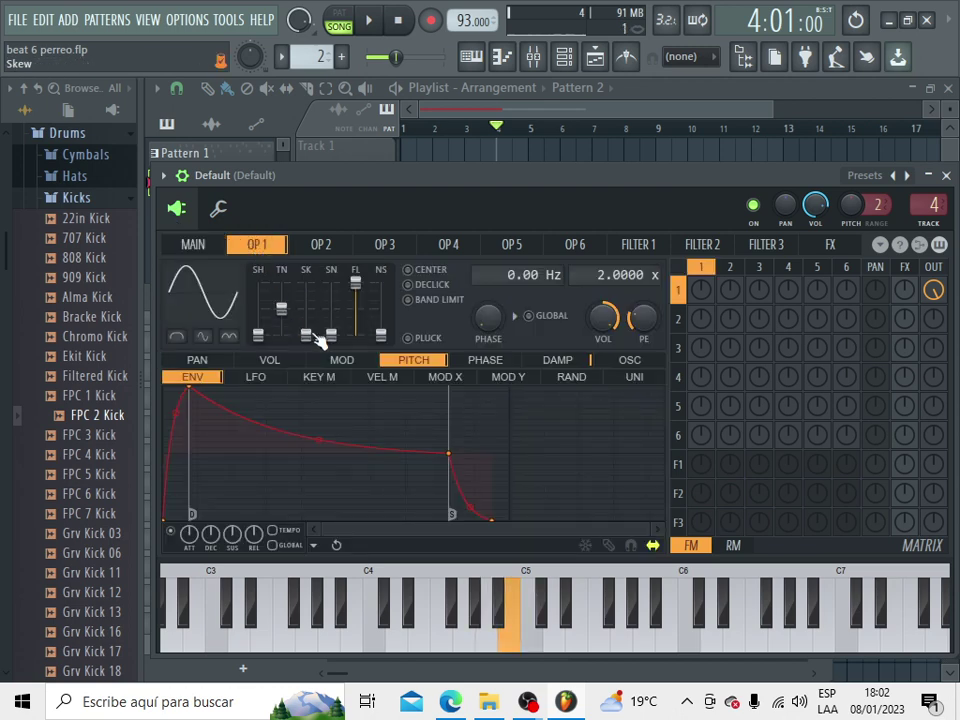
left_click(272, 360)
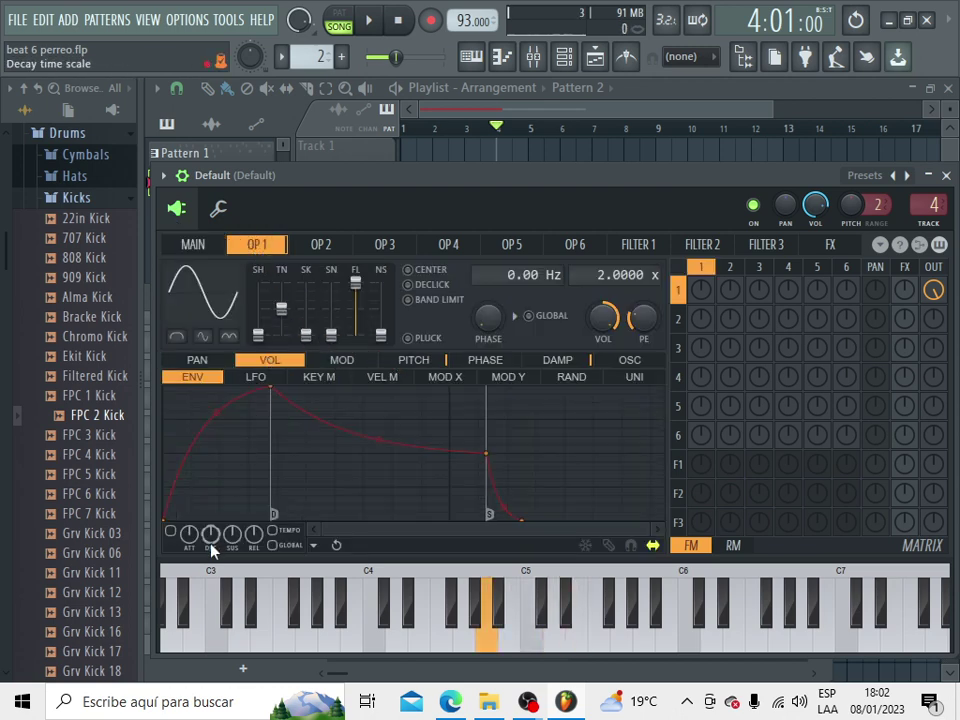
left_click(412, 361)
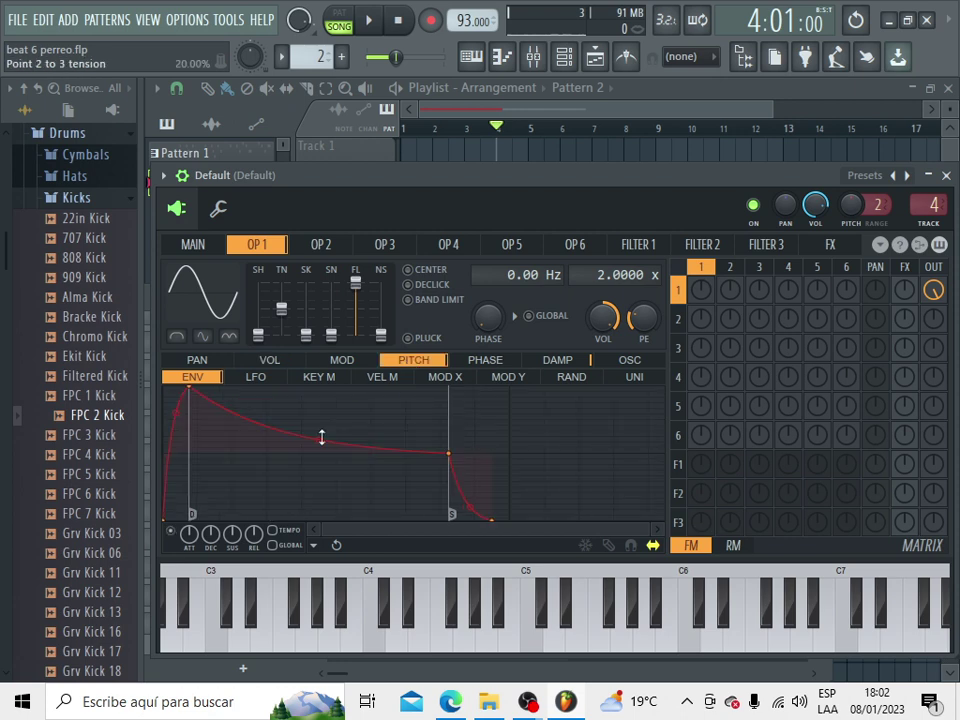
Enable operator 1's volume envelope with a shorter attack, and give the operator a triangle shape with a 1.0000x frequency ratio.
left_click(264, 362)
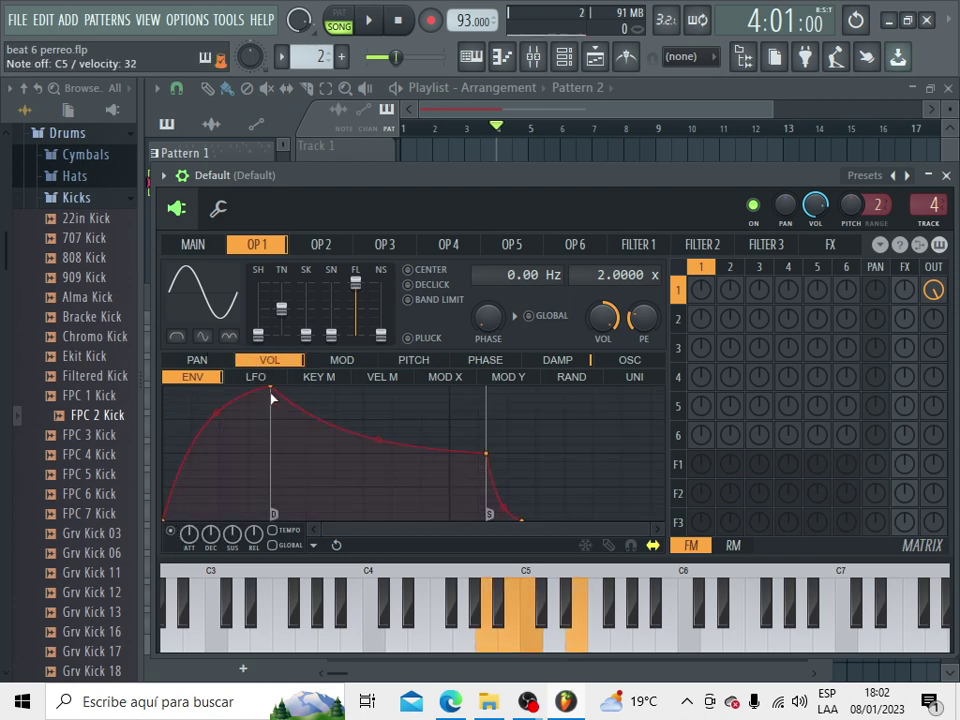
left_click_drag(270, 388, 207, 388)
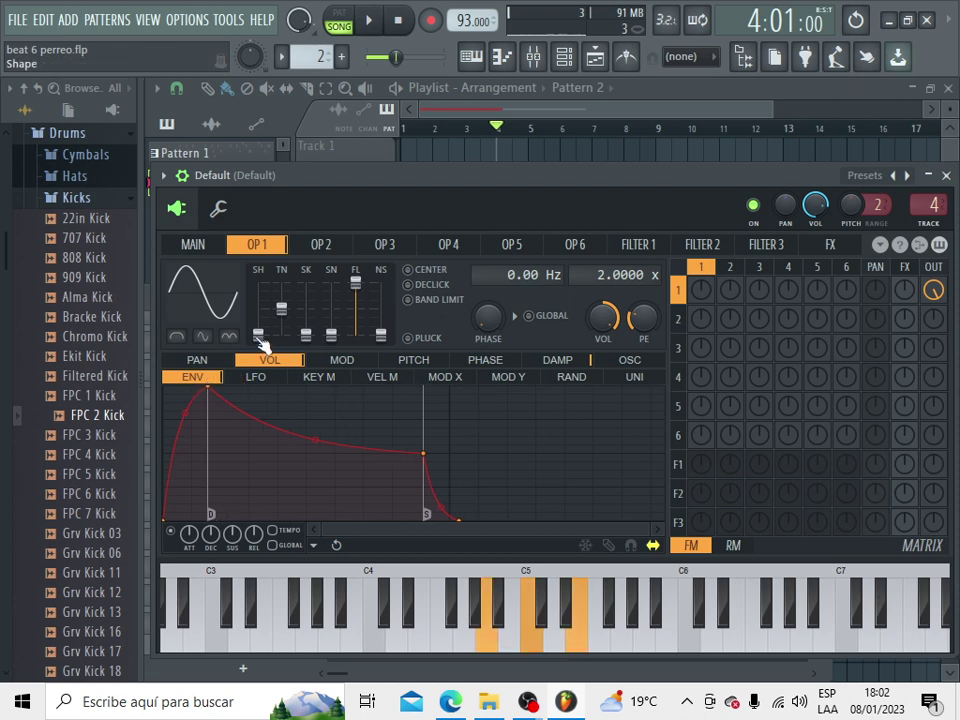
mouse_move(258, 320)
left_mouse_down()
mouse_move(258, 310)
mouse_move(258, 318)
left_mouse_up()
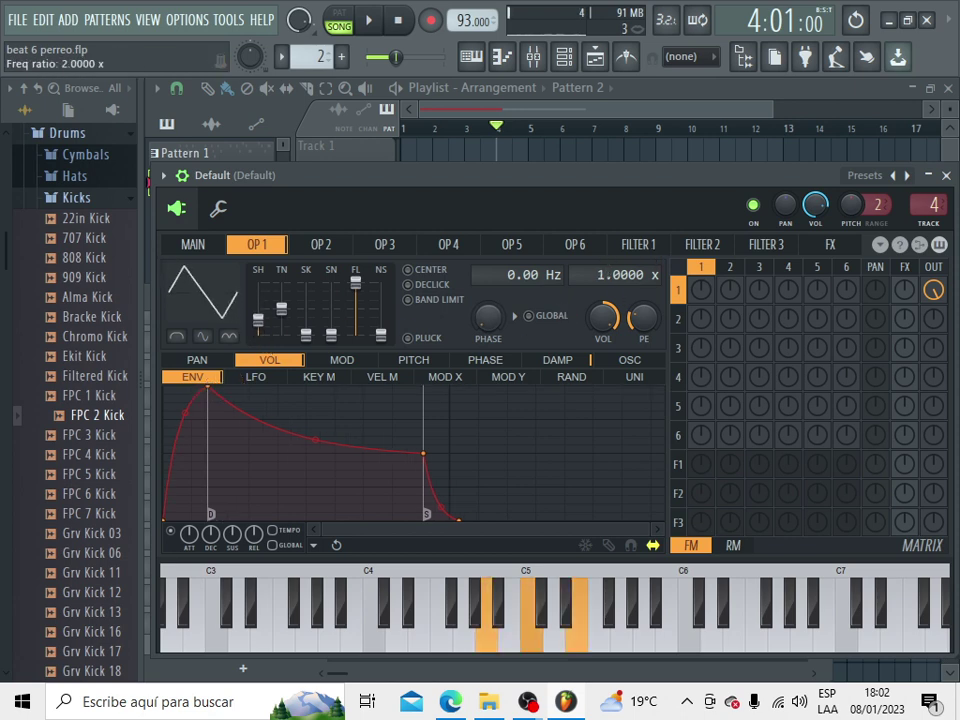
left_click(193, 244)
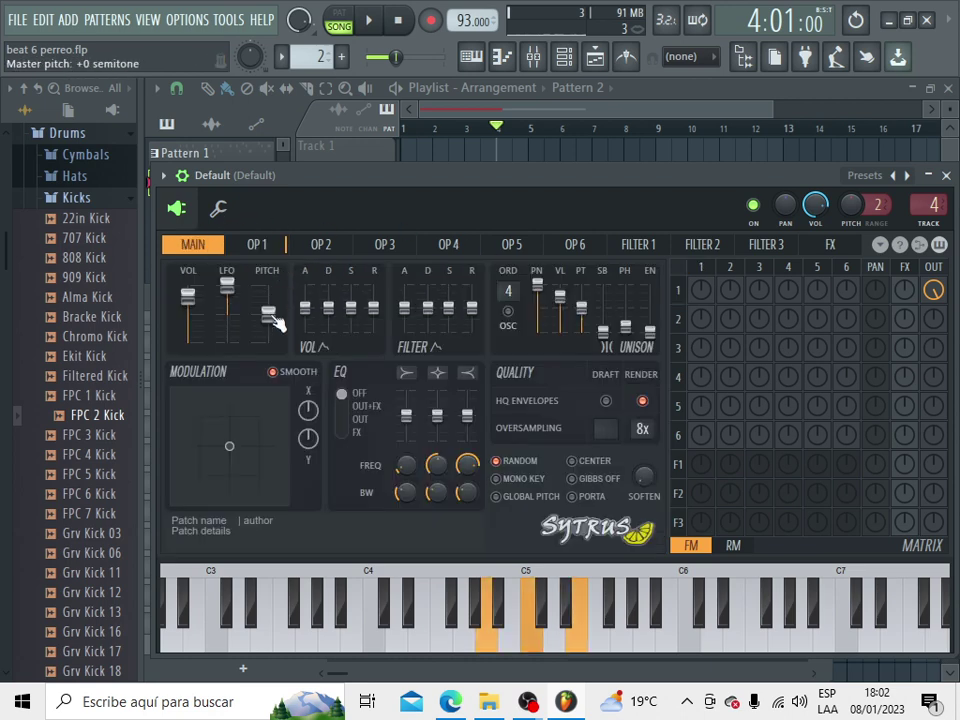
left_click_drag(268, 343, 268, 334)
right_click(270, 336)
left_click(305, 345)
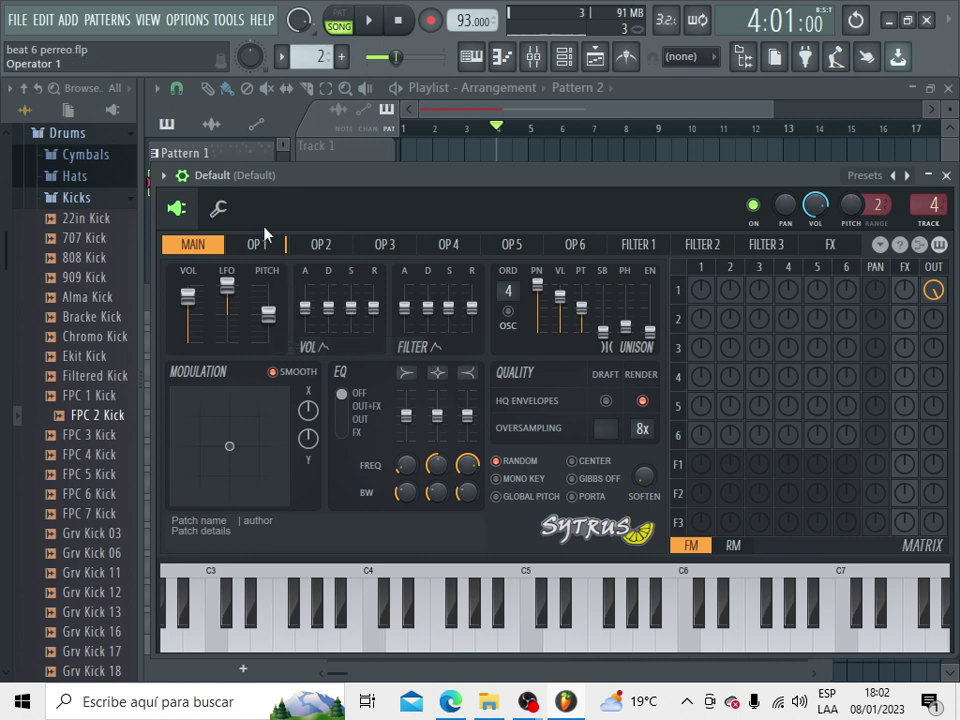
Raise operator 1's skew to about half, and route the operator through filter 1 instead of straight to the output.
left_click(265, 247)
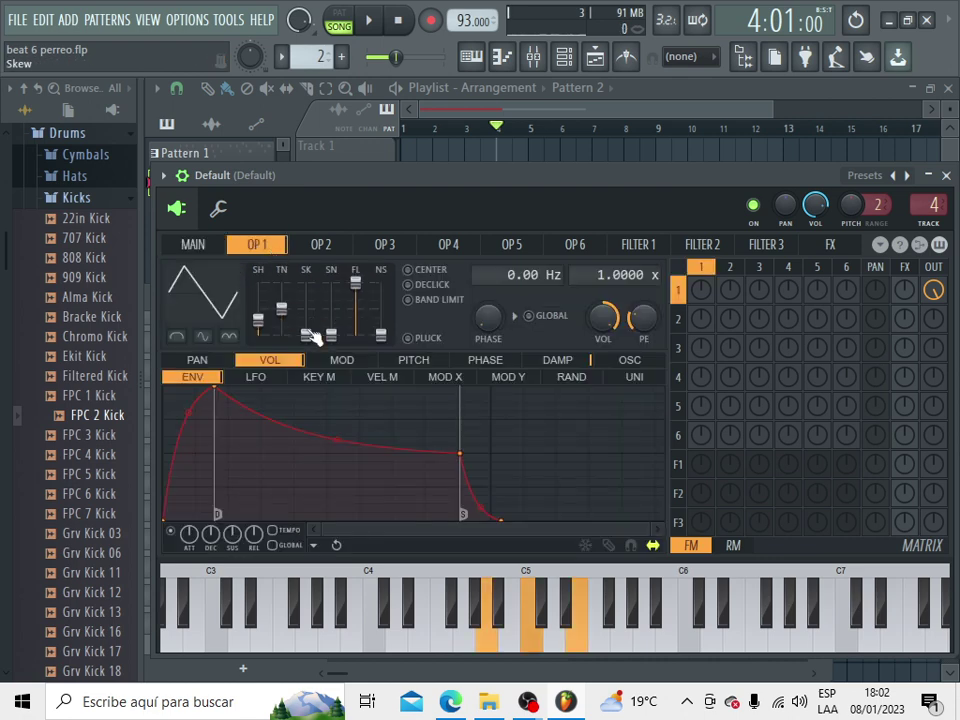
left_click_drag(310, 335, 312, 316)
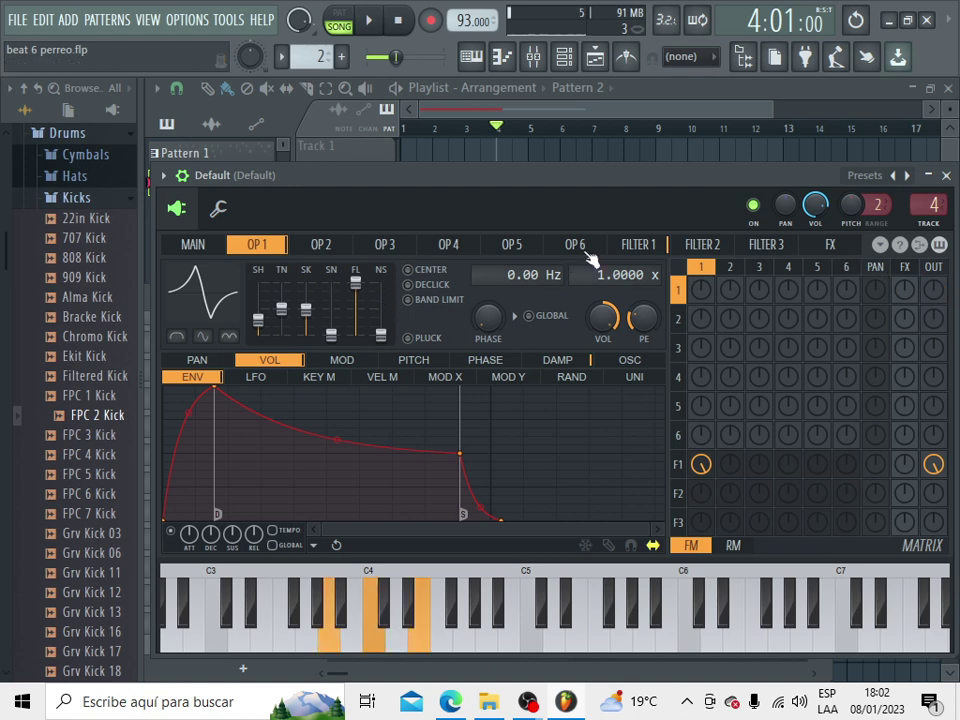
Enable filter 1's volume LFO and raise its speed.
left_click(628, 247)
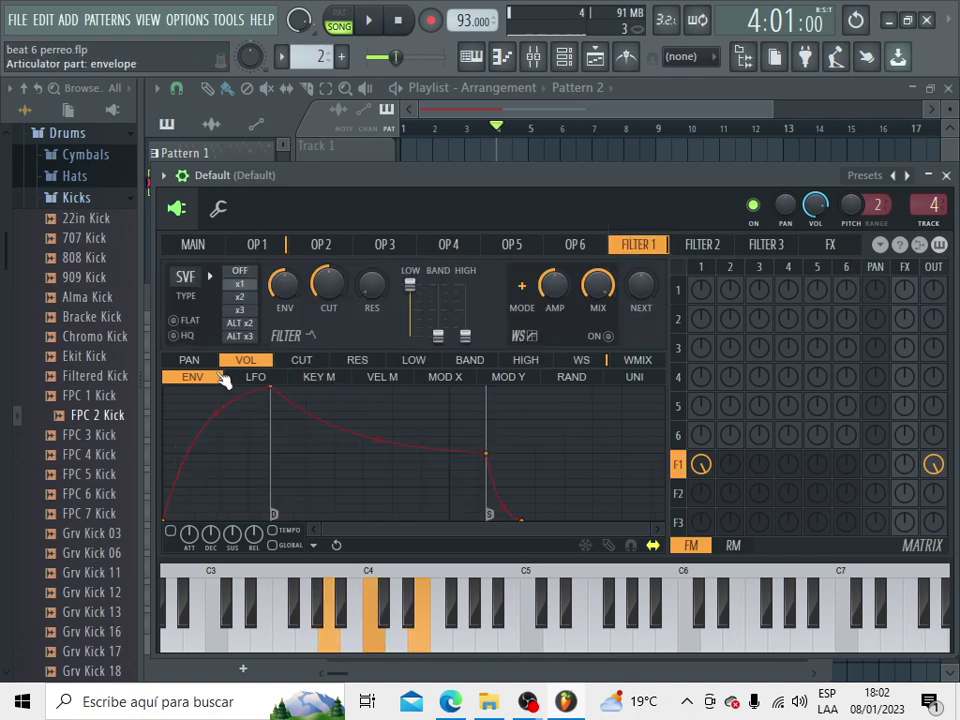
left_click(258, 377)
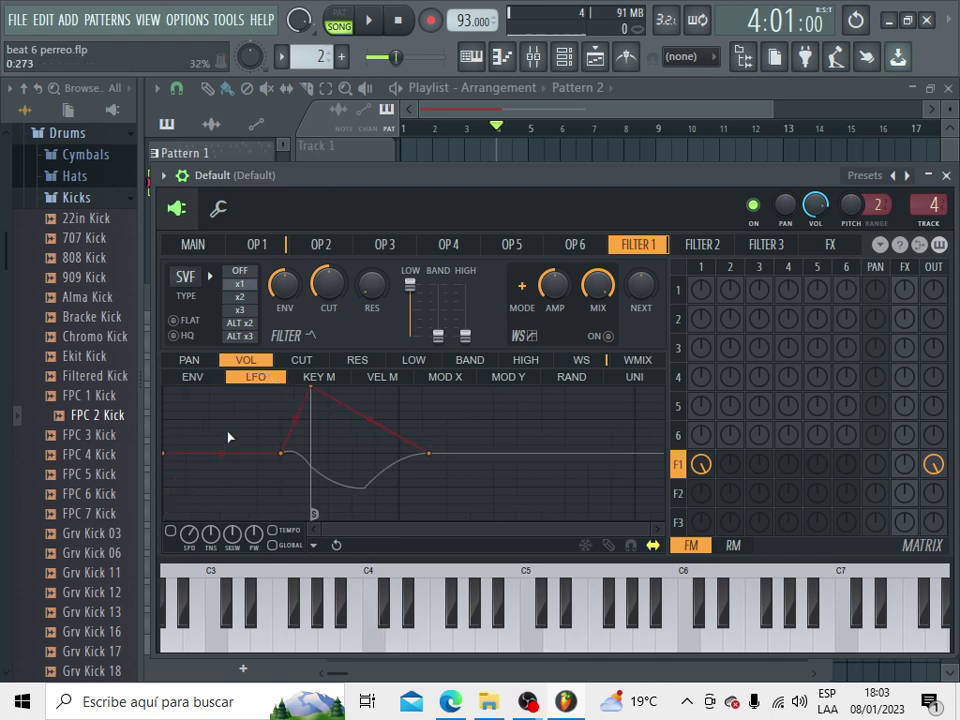
left_click_drag(185, 535, 185, 510)
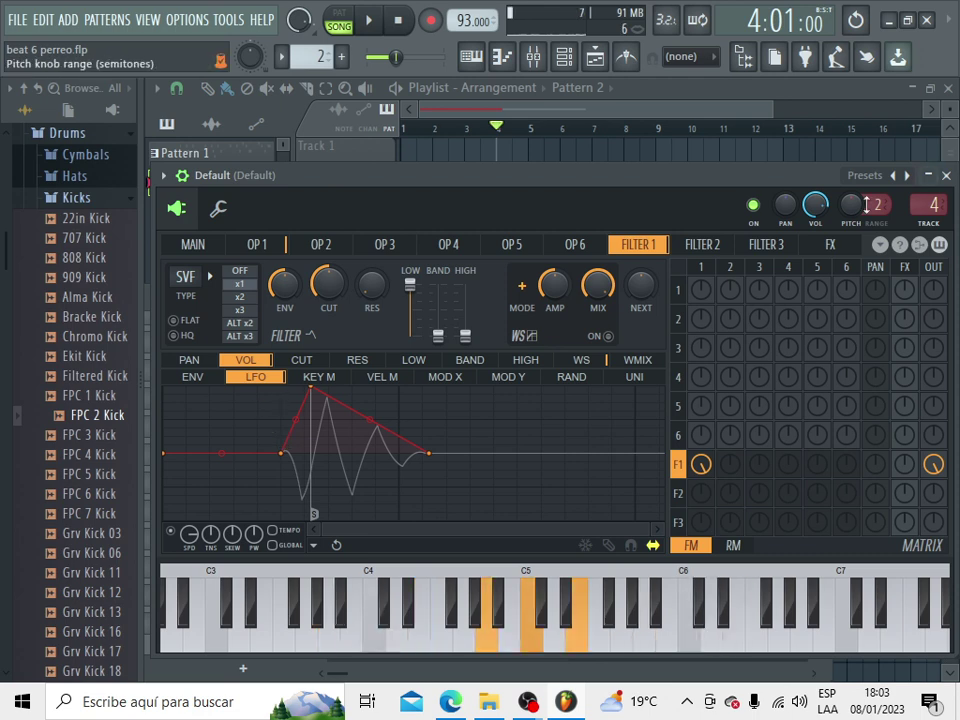
Modulate operator 1 with operator 2 at about 34%, and raise operator 2's shape and skew with a 1.9992x frequency ratio.
left_click_drag(730, 289, 730, 276)
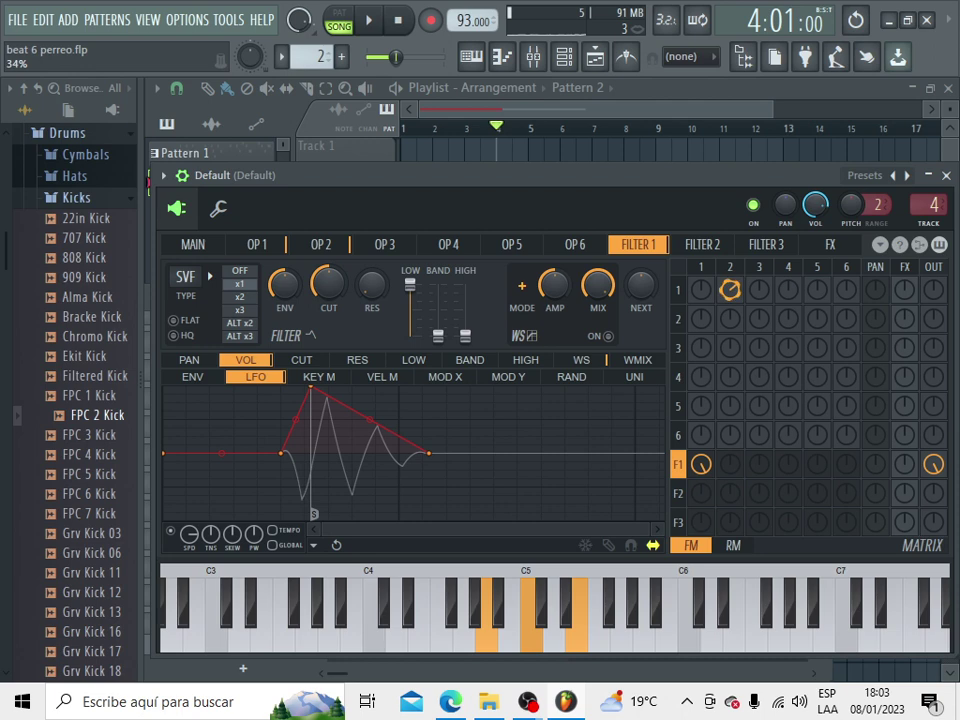
left_click(320, 244)
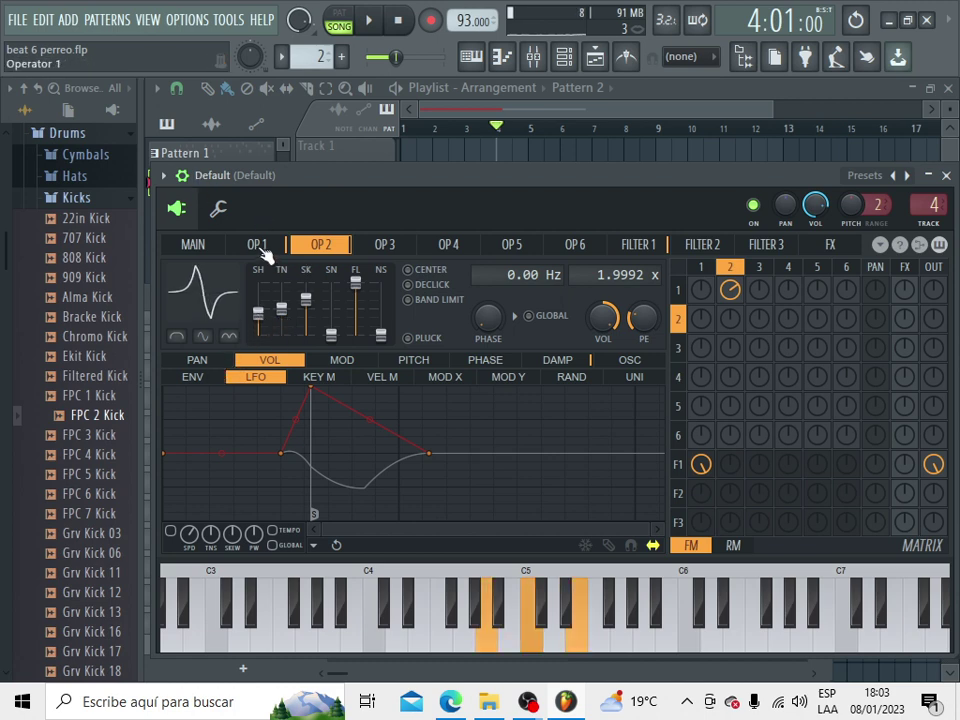
Raise the unison SB level slightly in the synth's main settings.
left_click(262, 250)
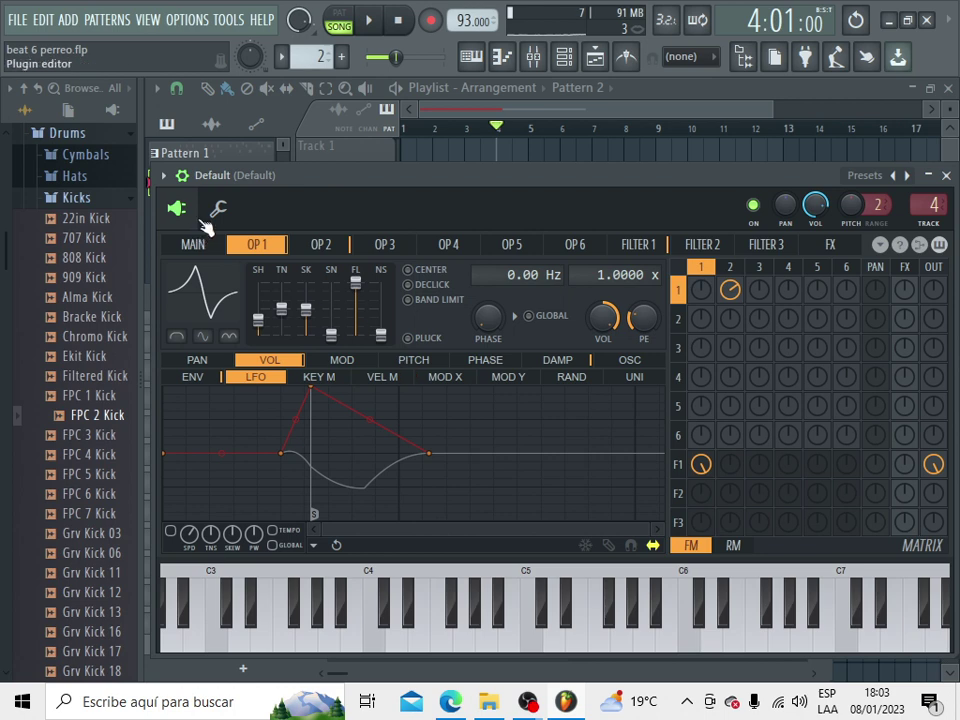
left_click(195, 245)
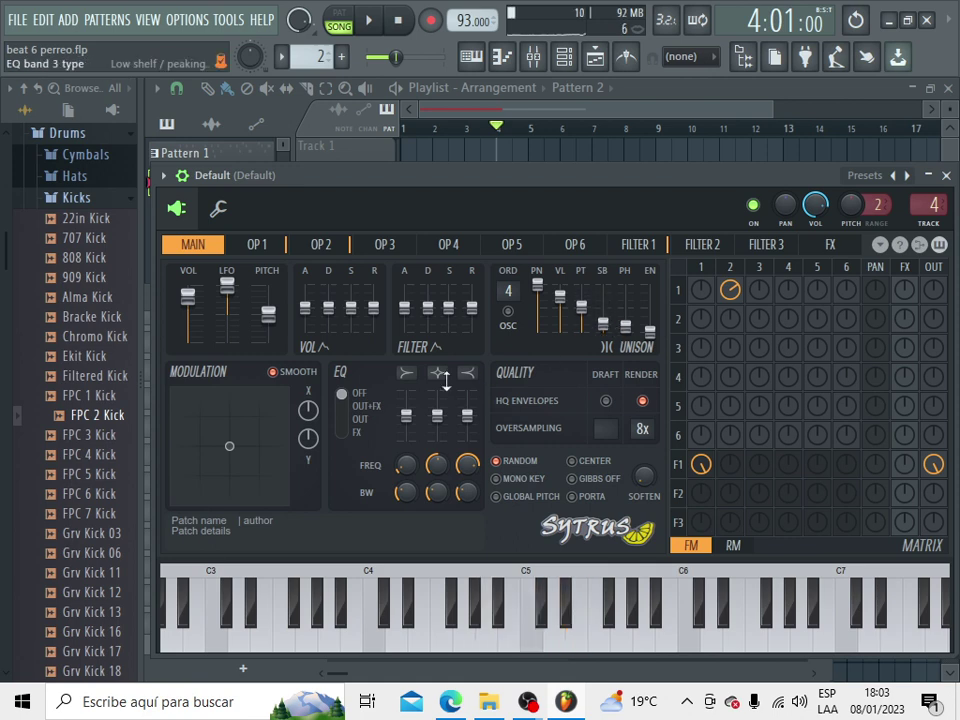
Add operator 3 as a frequency modulator of operator 1, and apply a fast-attack preset to operator 2's volume envelope.
left_click(318, 248)
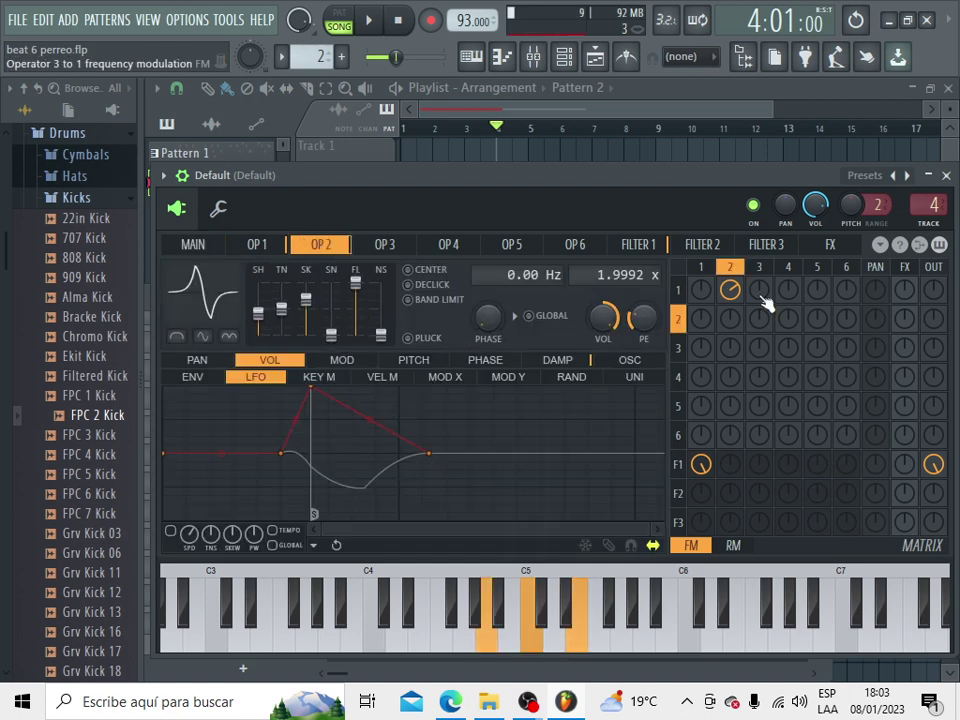
left_click_drag(760, 292, 760, 278)
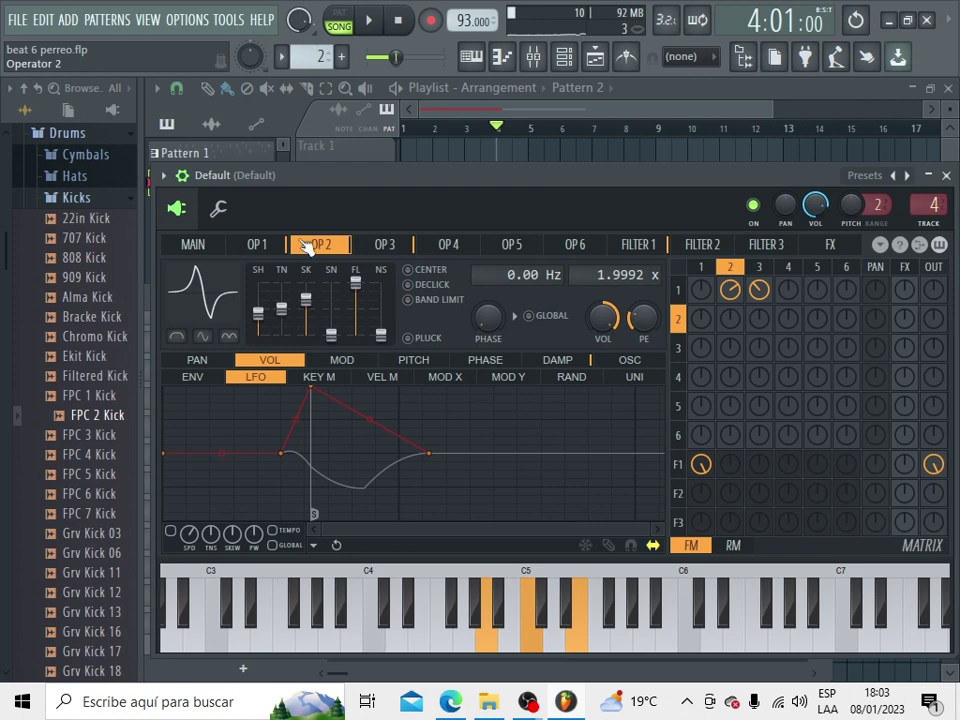
left_click(214, 380)
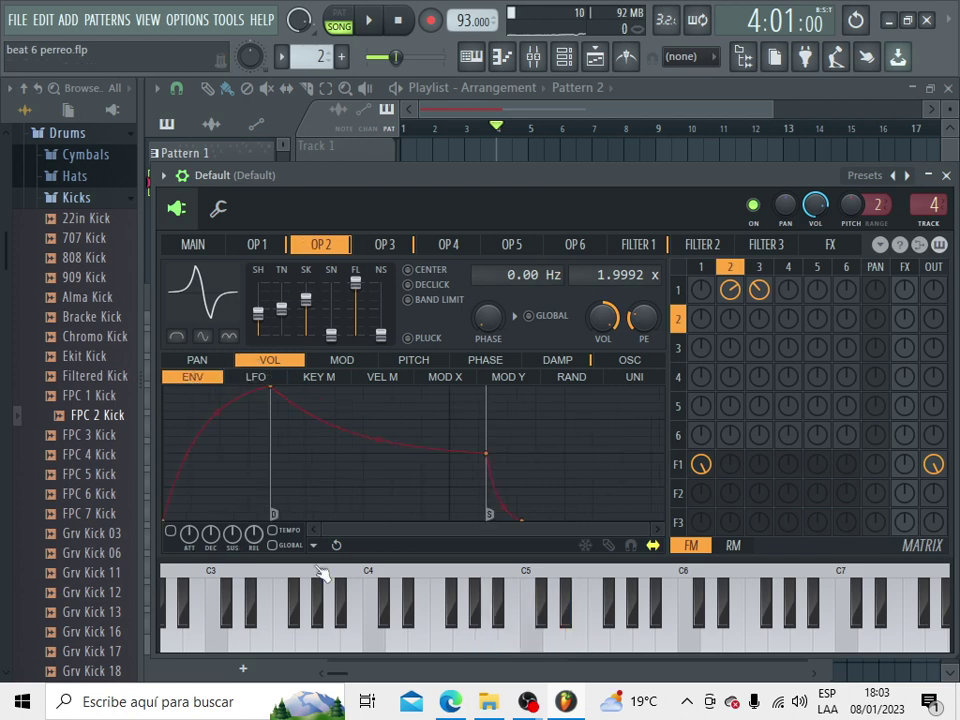
right_click(321, 392)
left_click(368, 486)
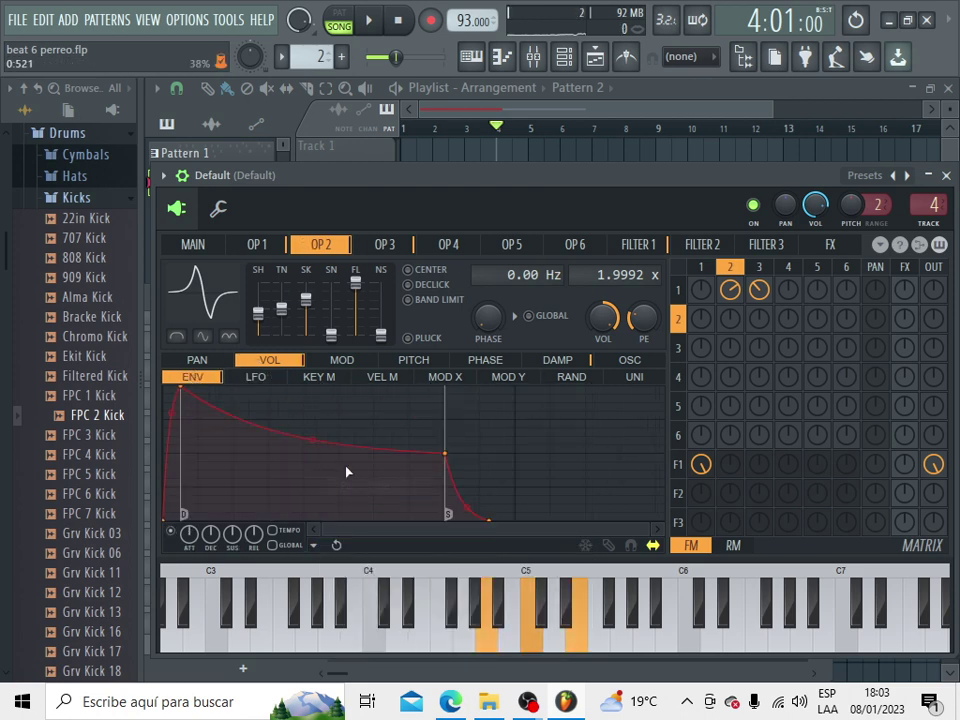
Apply the same fast-attack preset to operator 3's volume envelope.
left_click(388, 246)
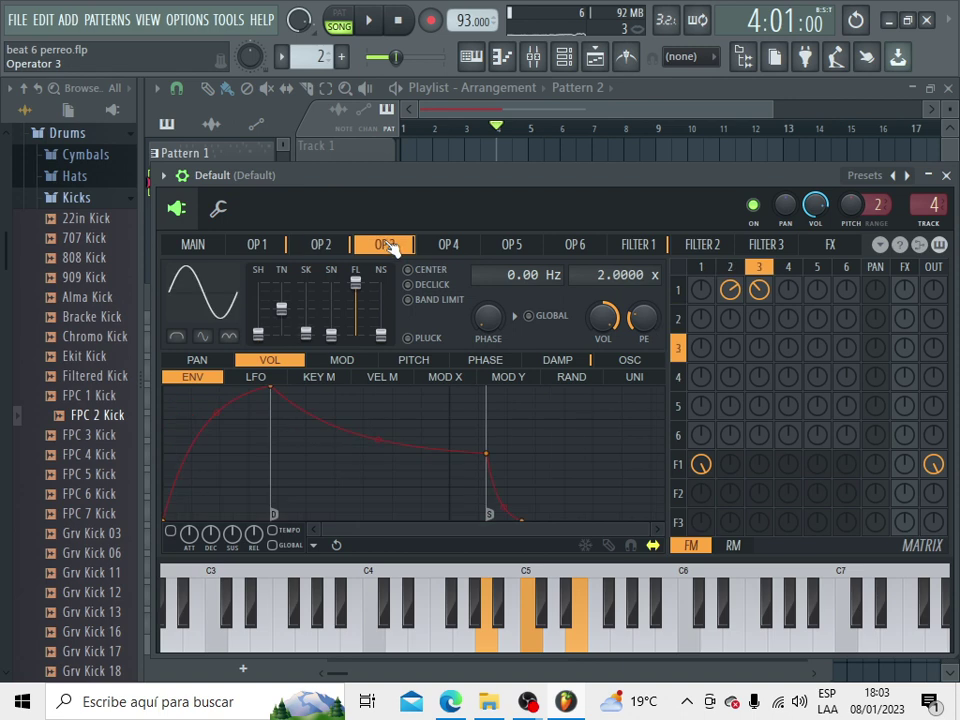
right_click(322, 545)
left_click(369, 486)
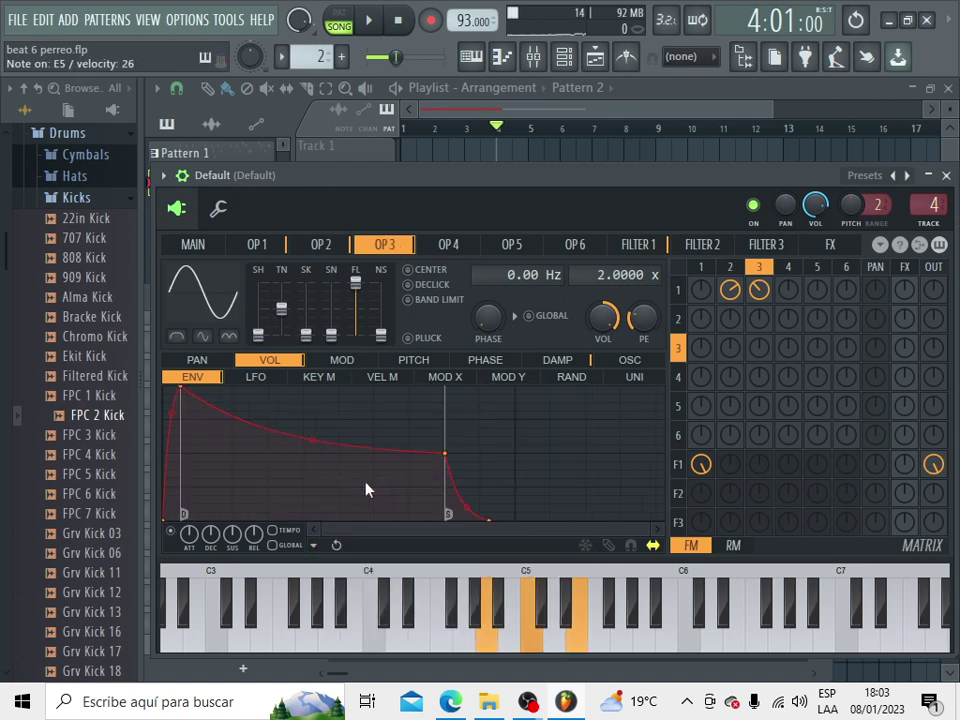
Shape operator 3's pitch envelope by bringing its start and decay points to about the centre line and moving the sustain point much earlier.
left_click(413, 360)
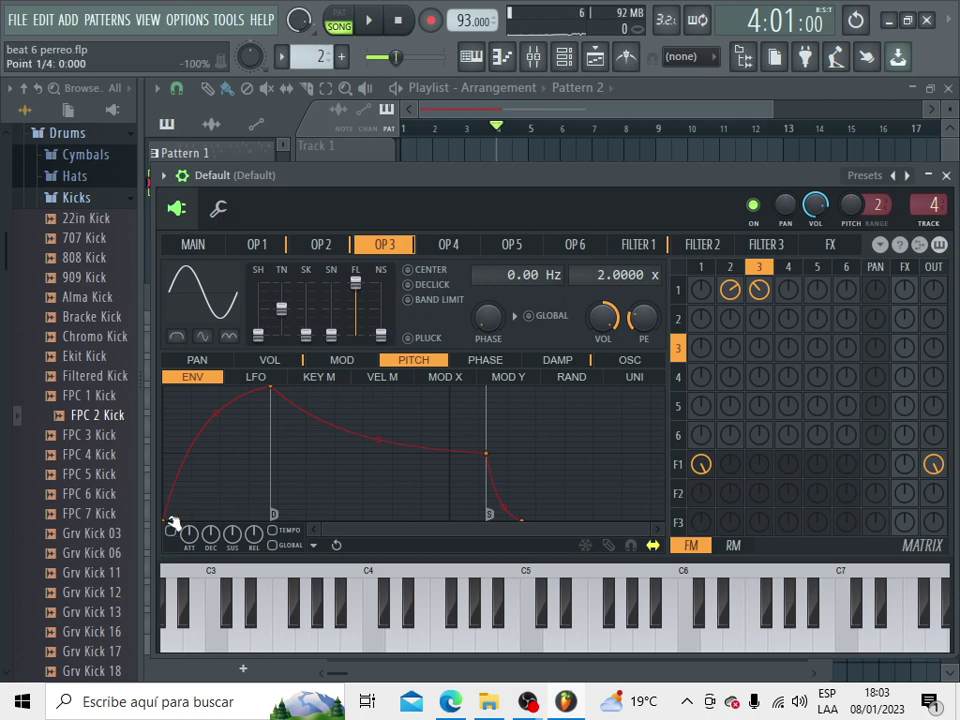
left_click_drag(165, 528, 168, 455)
left_click_drag(273, 390, 270, 454)
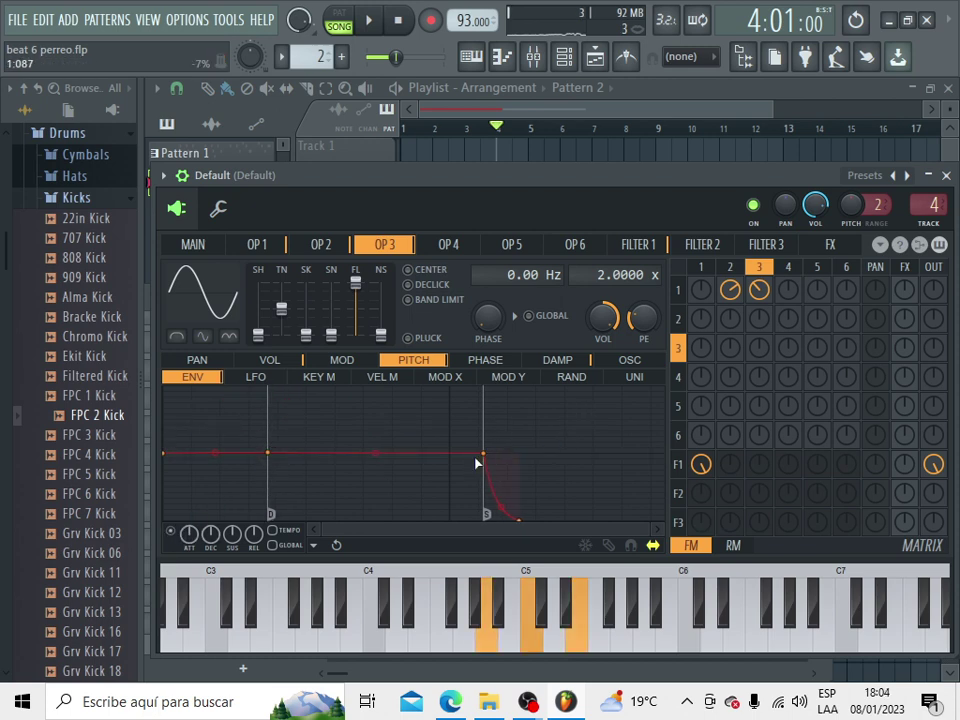
left_click_drag(490, 456, 315, 457)
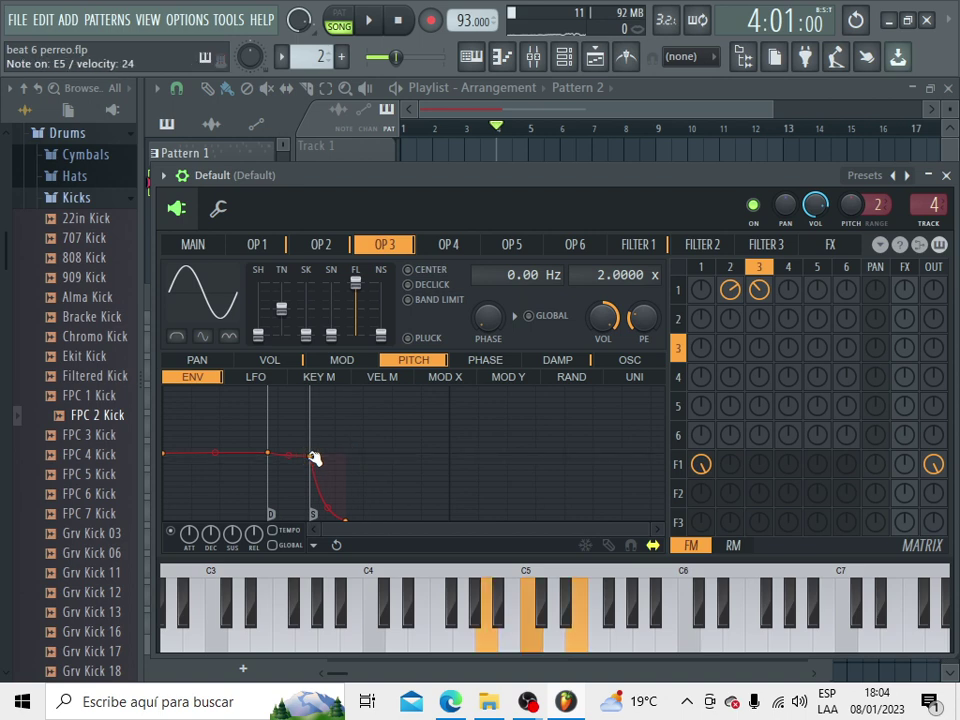
Place a Pattern 2 clip at bar 4 on Track 3 and record the chords A4-C5-E5 and A4-D5-F5 with the metronome on.
left_click(615, 113)
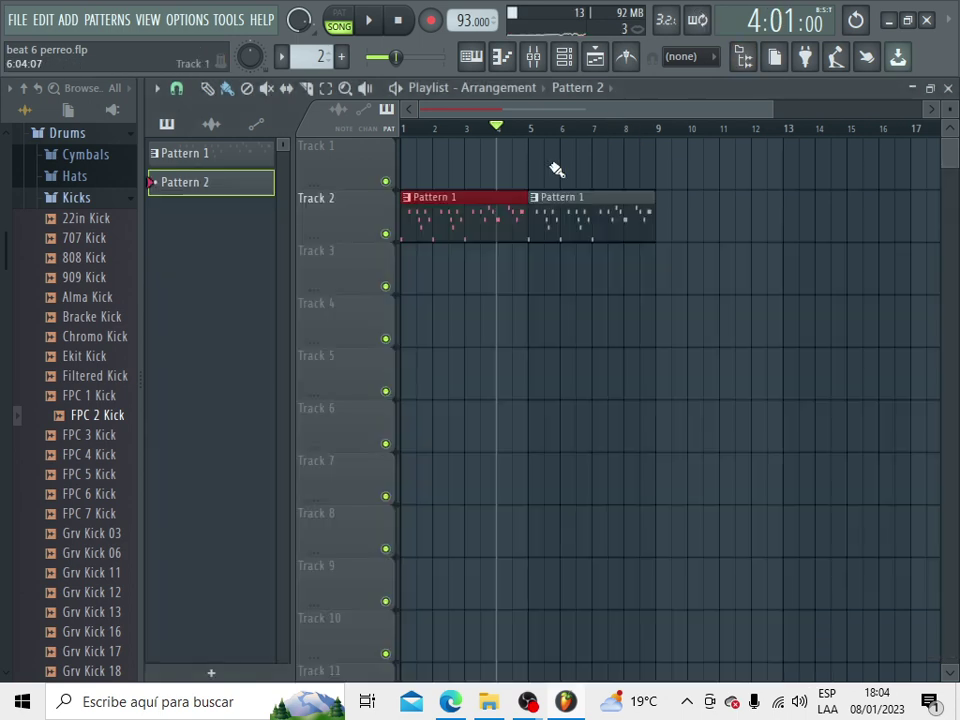
left_click(508, 266)
left_click(368, 21)
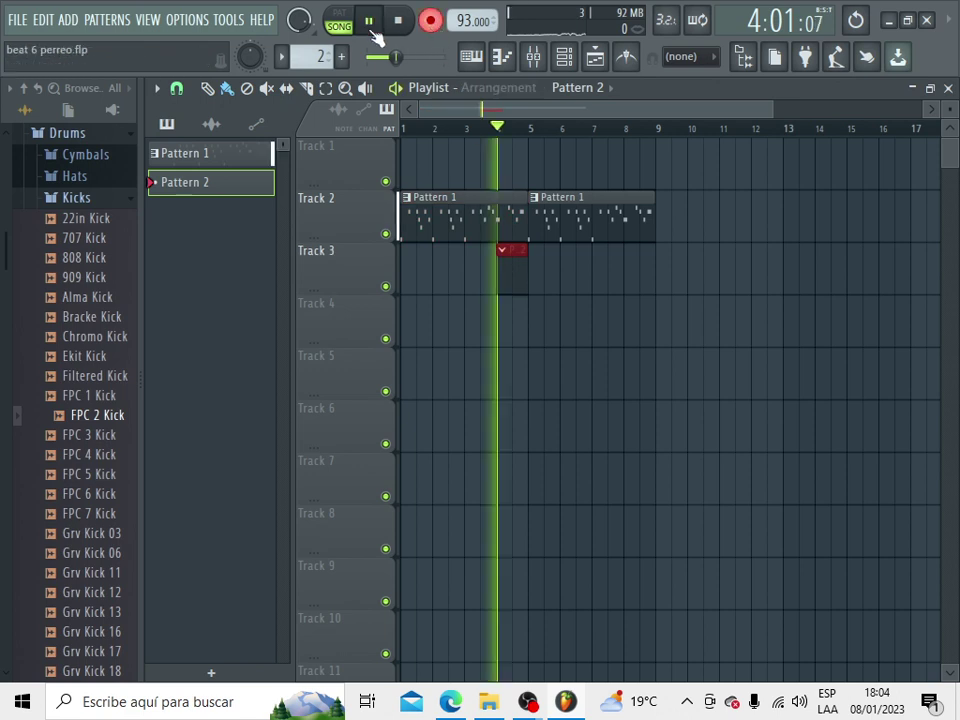
left_click(627, 57)
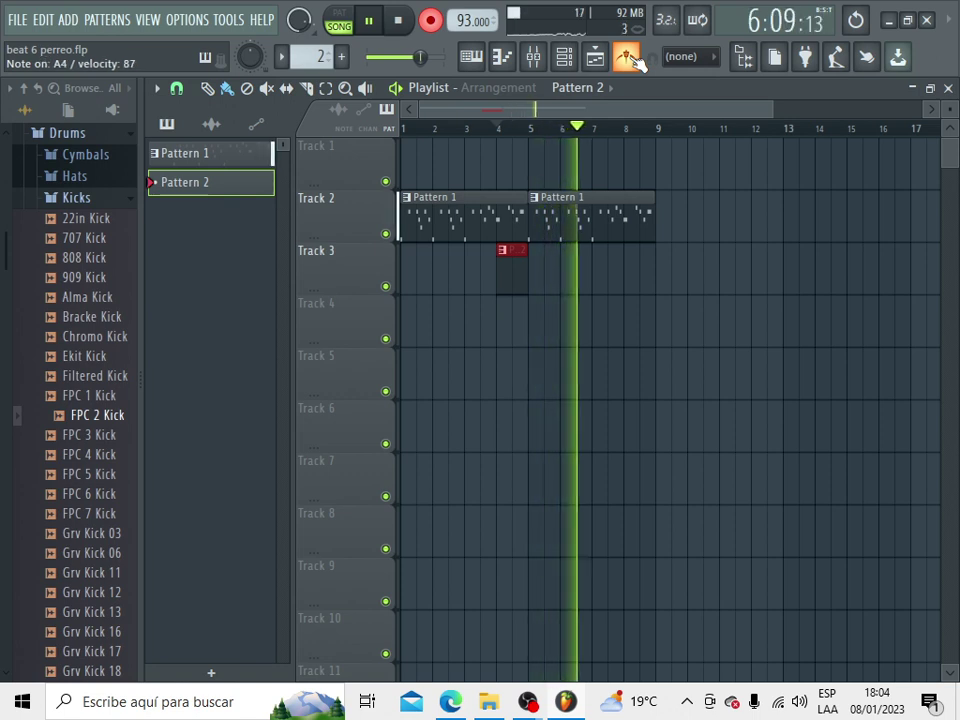
key("space")
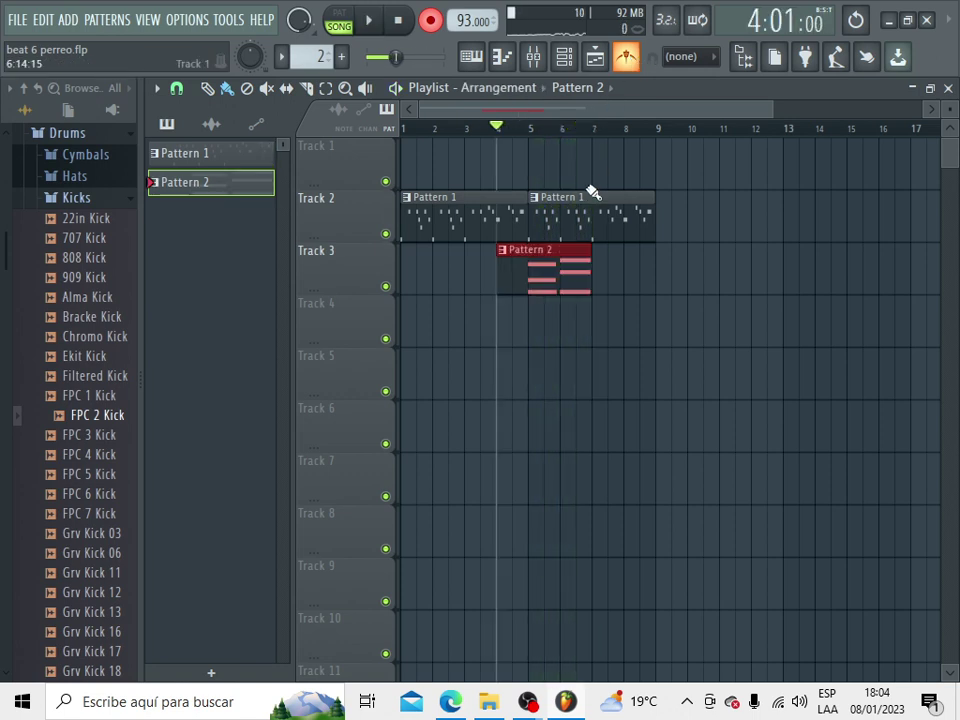
Examine the recorded Pattern 2 chords in the piano roll while playing them in pattern mode.
double_click(536, 279)
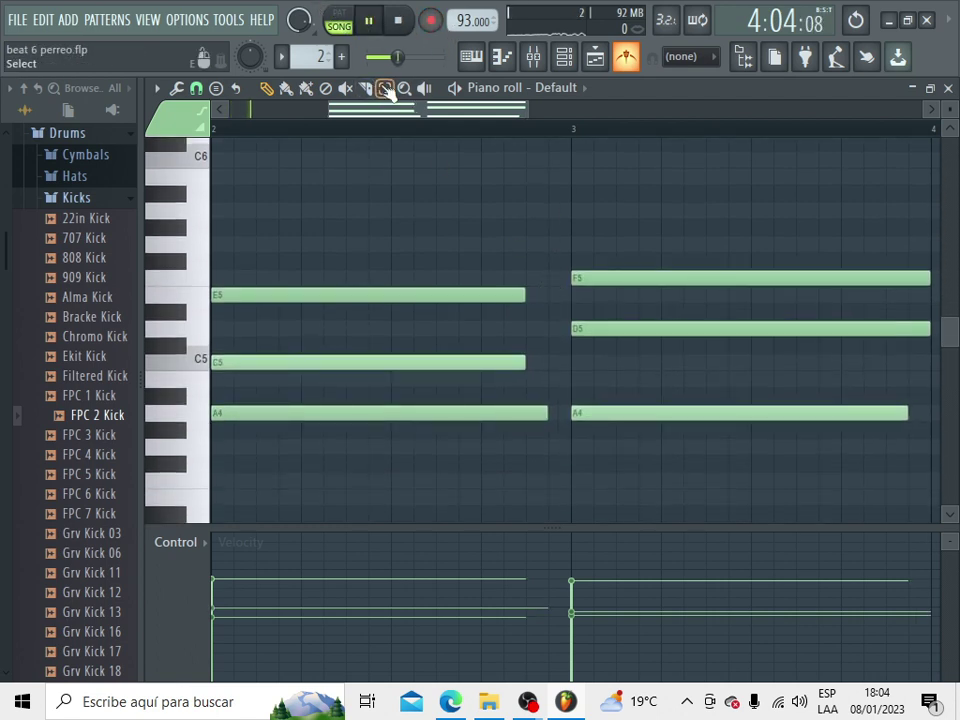
left_click(339, 20)
left_click_drag(409, 122, 350, 123)
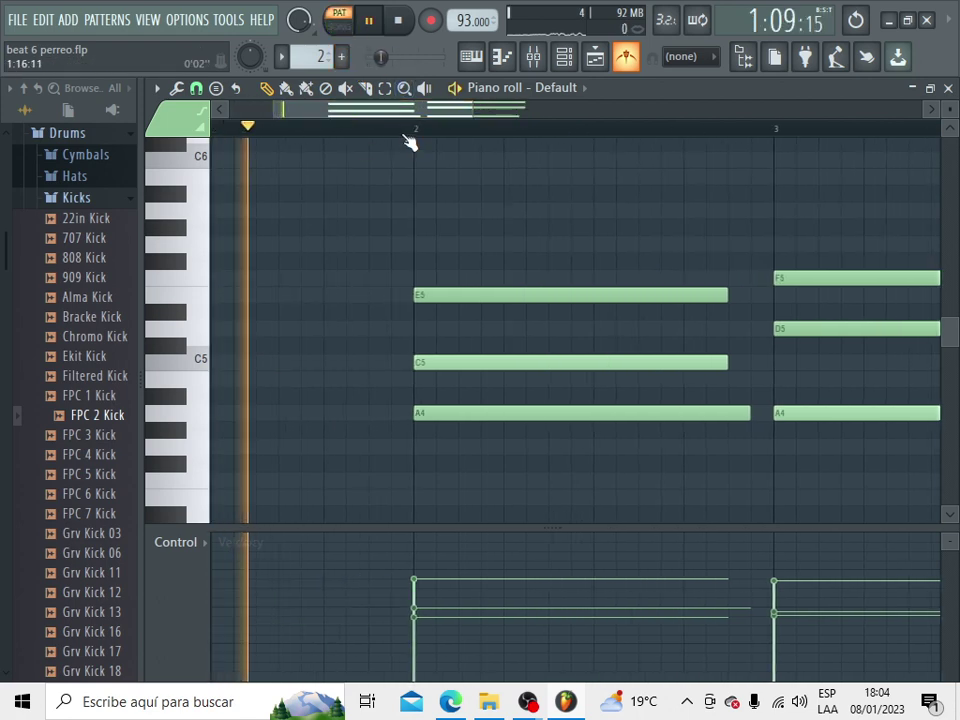
left_click_drag(426, 111, 540, 122)
key("space")
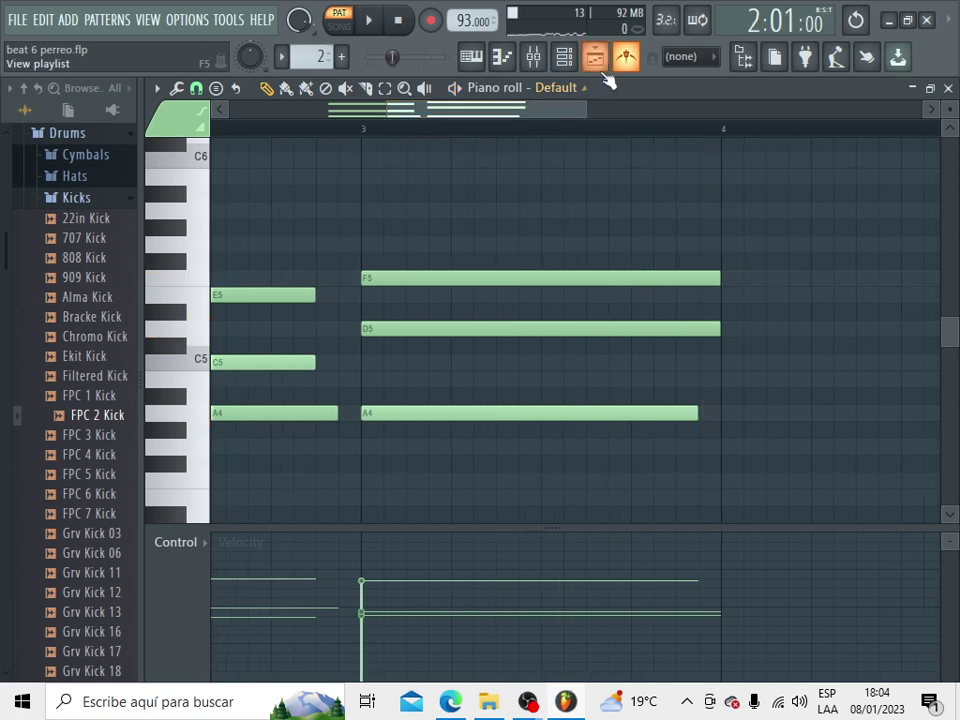
Trim the Pattern 2 clip's start to bar 5 and repeat it back to back on Track 3 up to bar 13.
left_click(471, 56)
left_click_drag(500, 268, 542, 260)
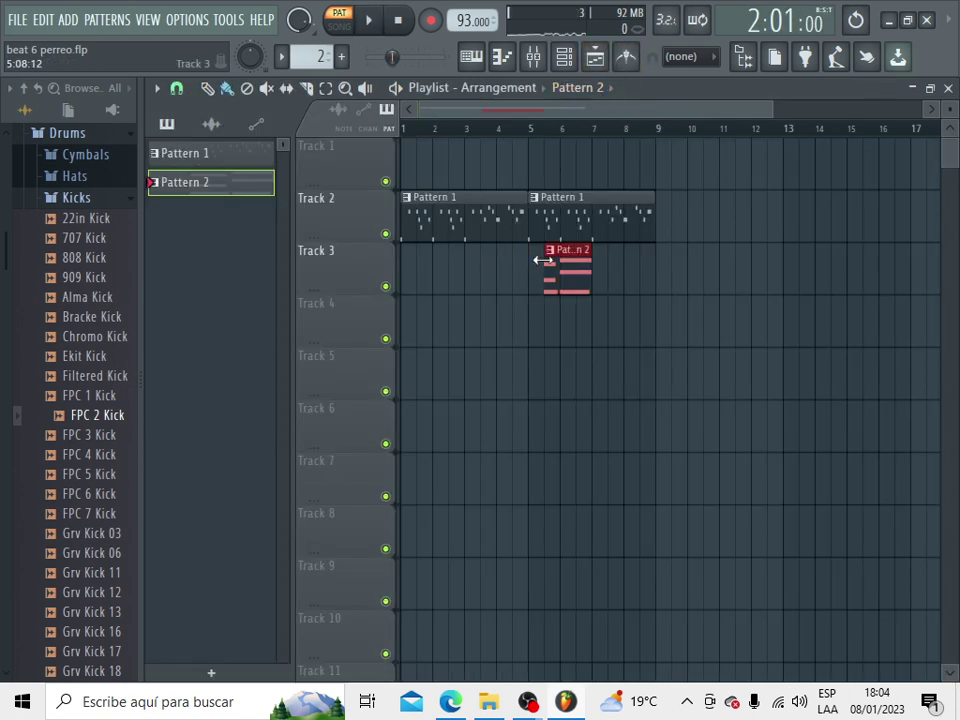
left_click(610, 280)
right_click(619, 274)
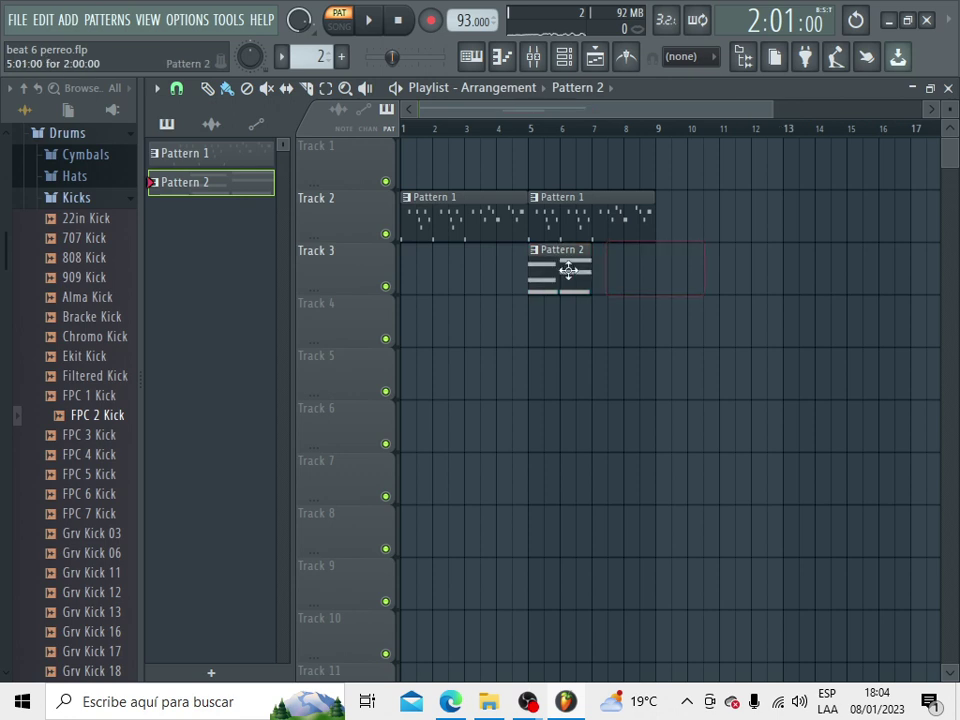
left_click(623, 261)
left_click(728, 262)
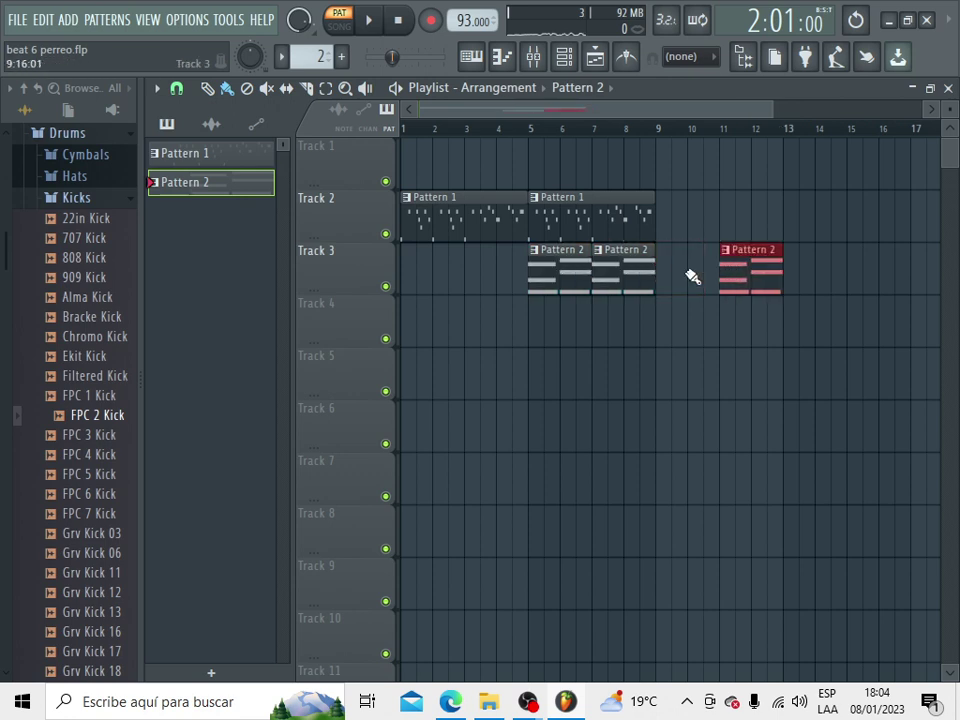
left_click(673, 283)
Add another Pattern 1 clip at bar 9 on Track 2.
left_click(645, 221)
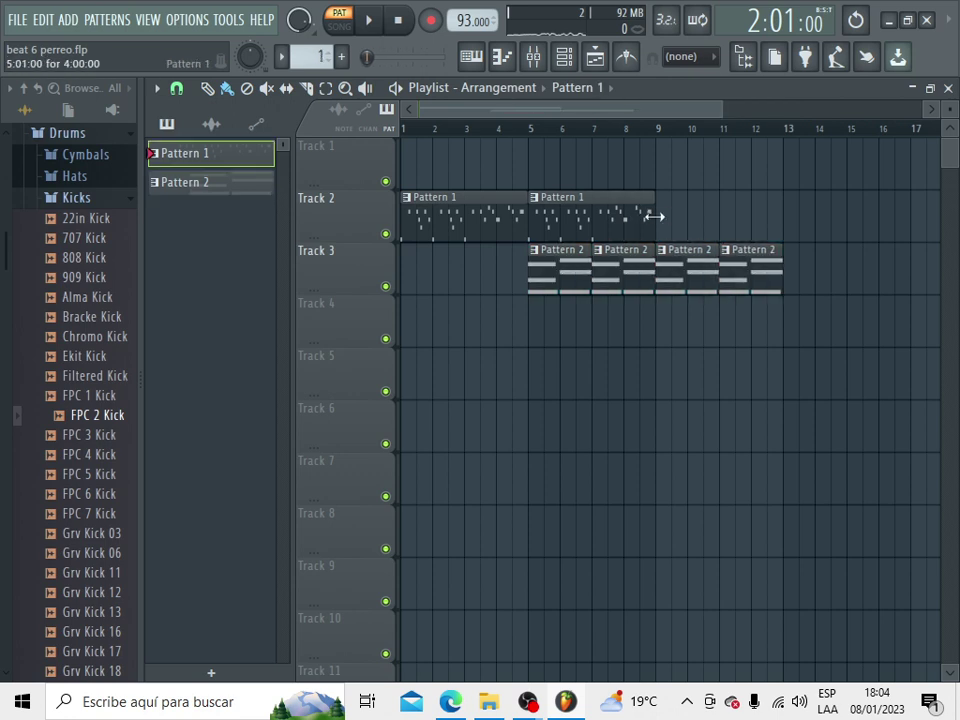
left_click(667, 220)
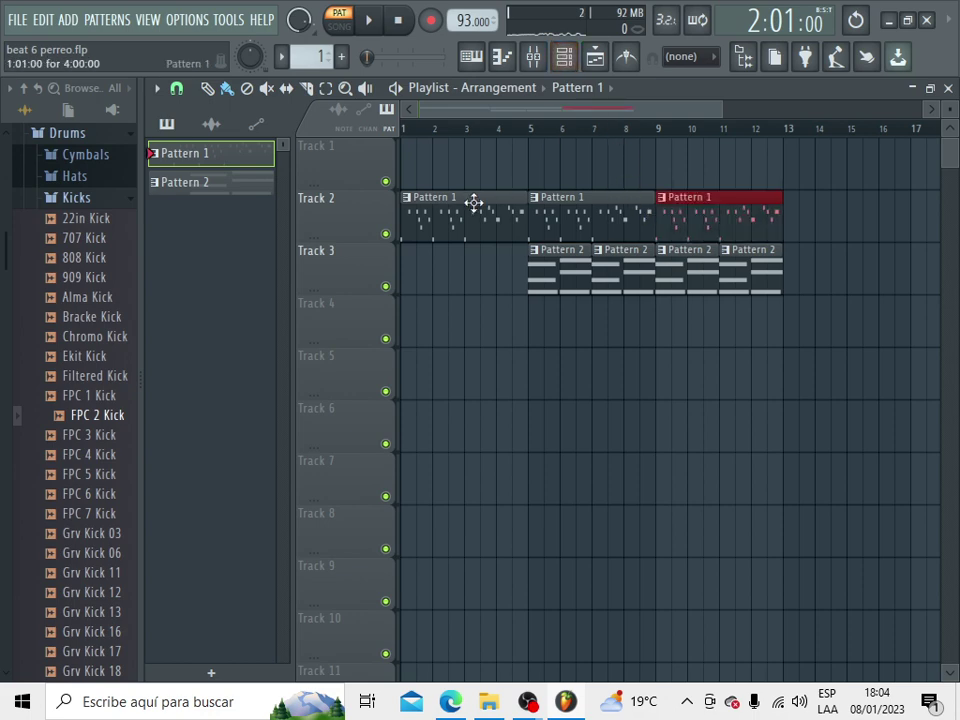
Play Pattern 1 and lower the channel volume of its Default lead, routed to mixer track 2, in the channel rack.
double_click(474, 204)
left_click(564, 57)
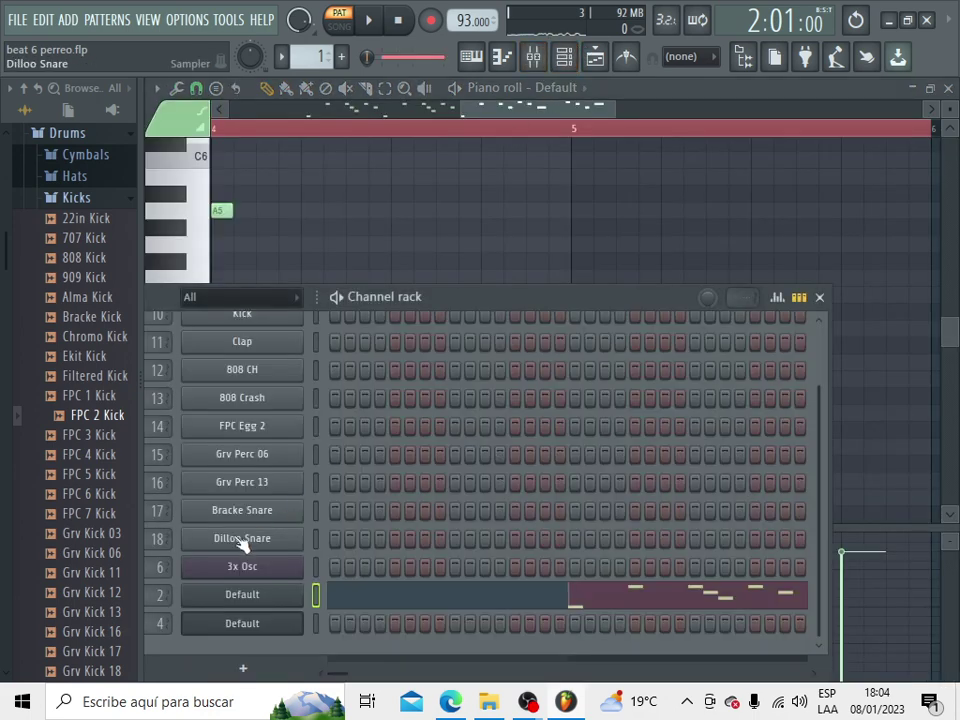
left_click_drag(464, 300, 529, 225)
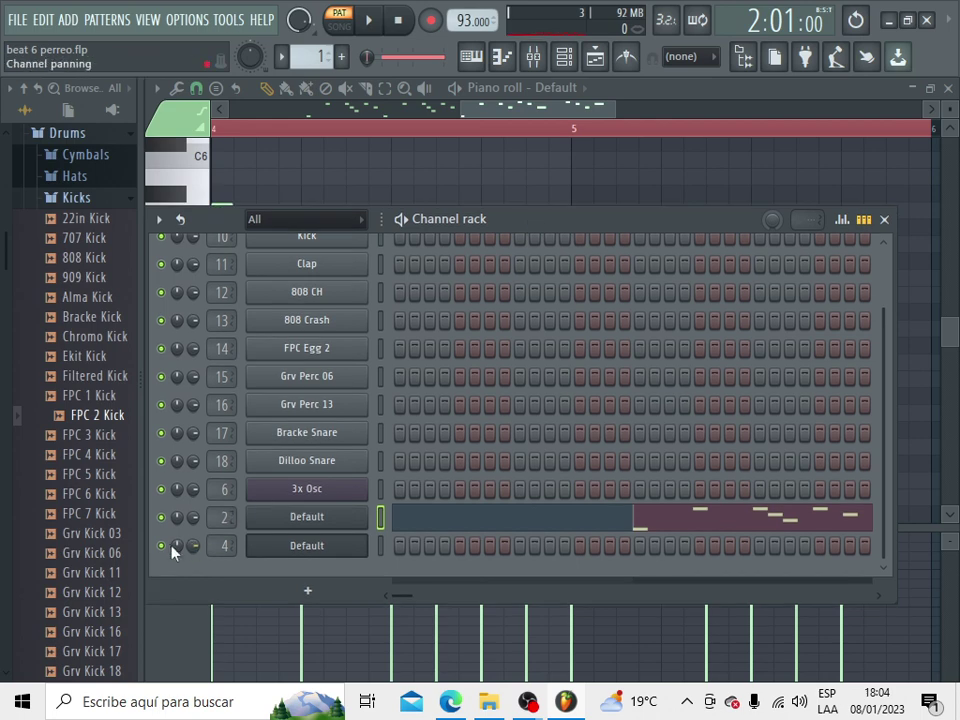
key("space")
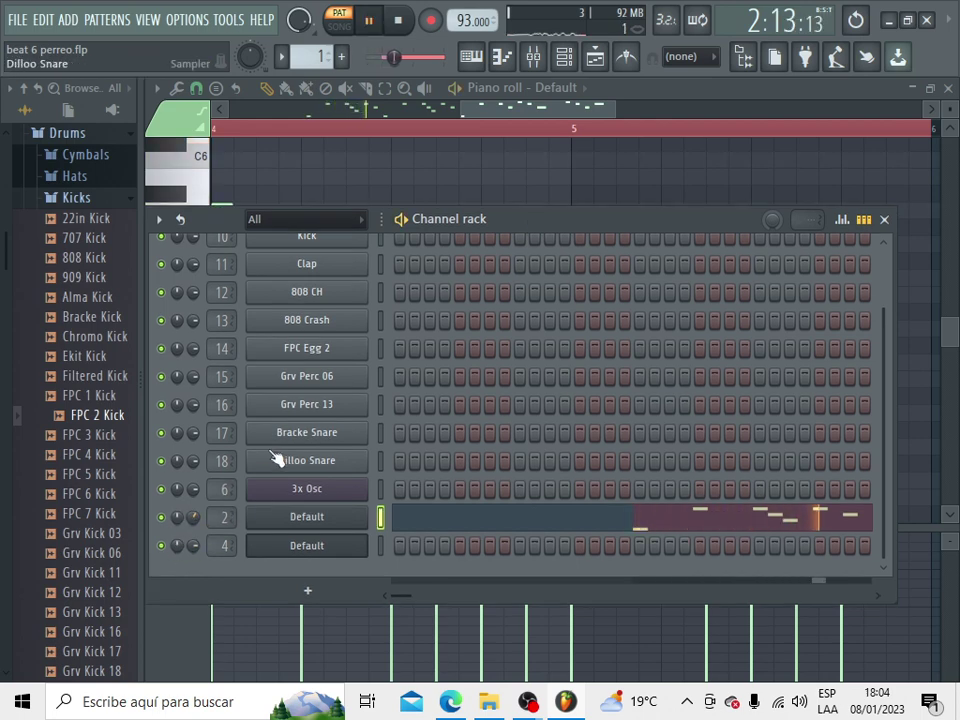
Play the arrangement from bar 5 and lower mixer track 2's fader to about 74% (-6.2 dB).
left_click(594, 58)
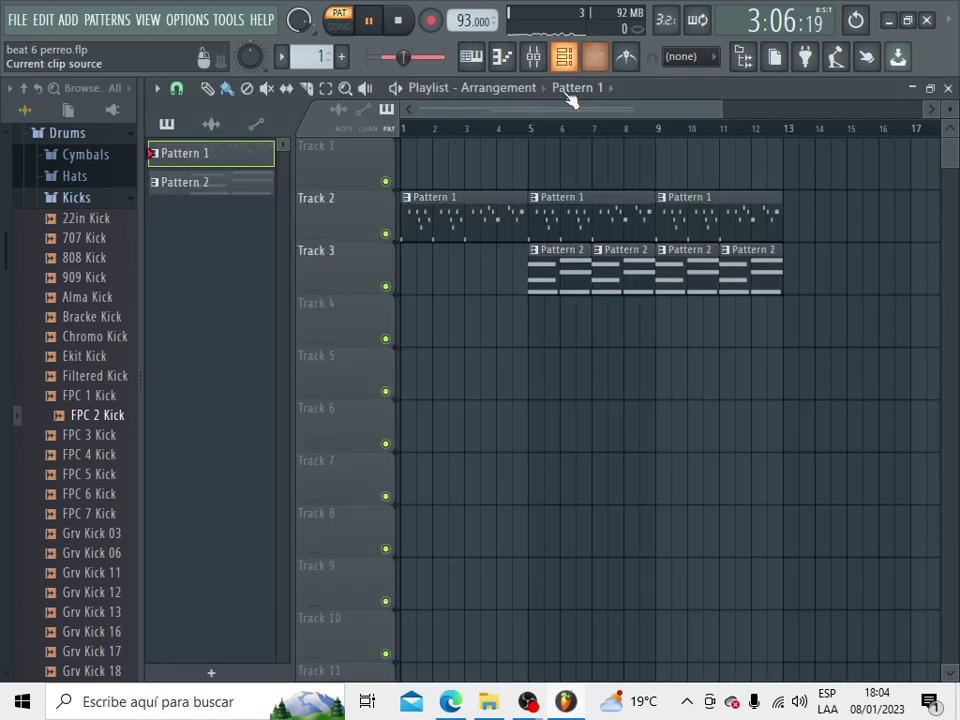
left_click(530, 128)
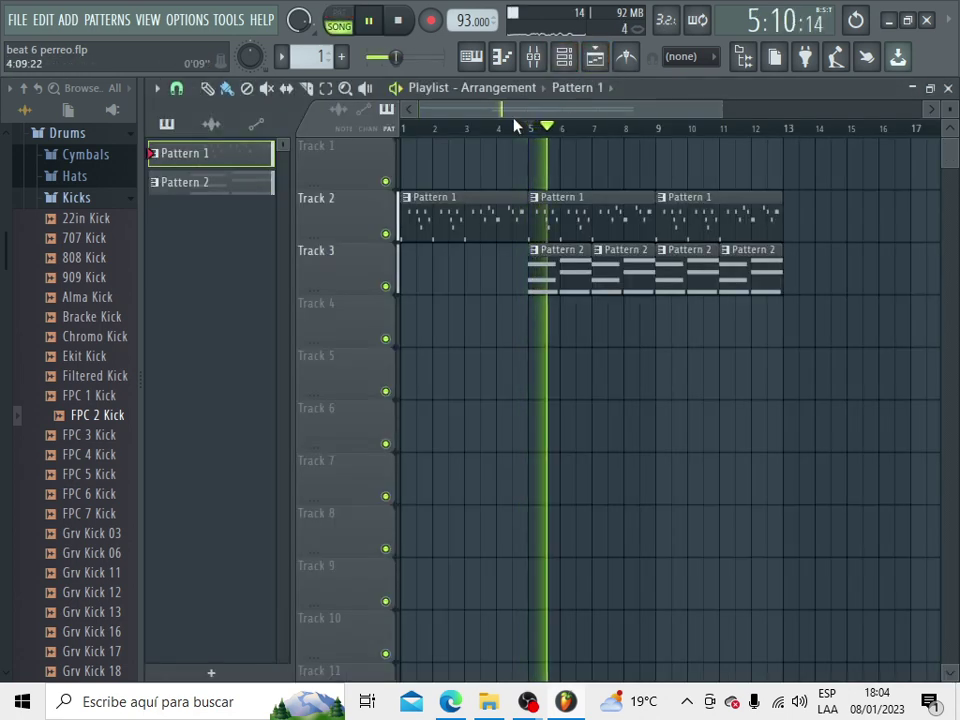
left_click(535, 55)
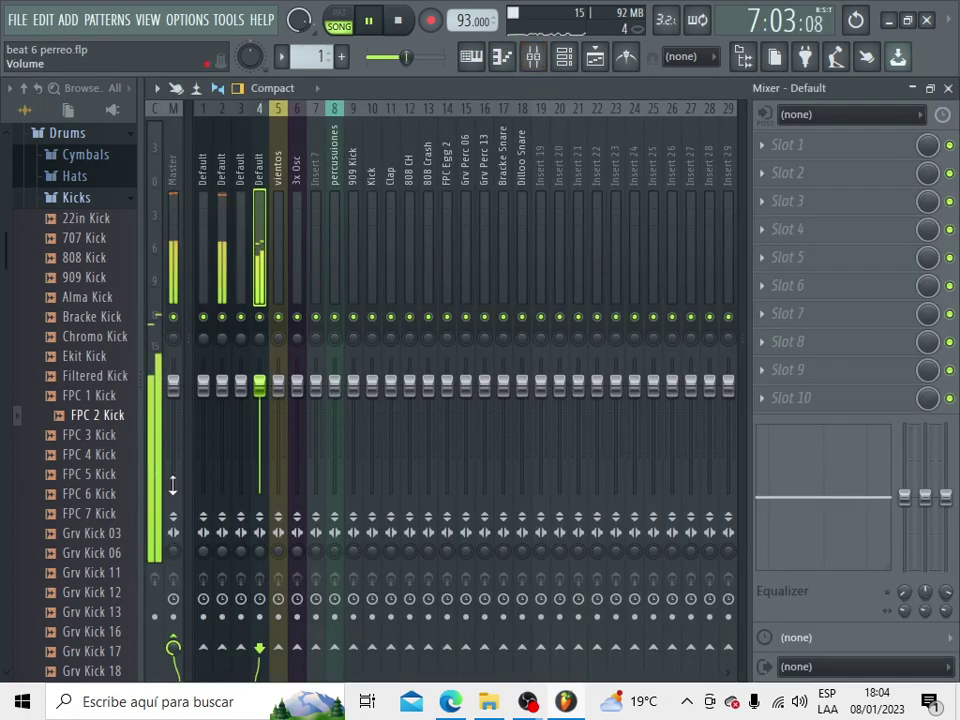
left_click_drag(222, 385, 222, 412)
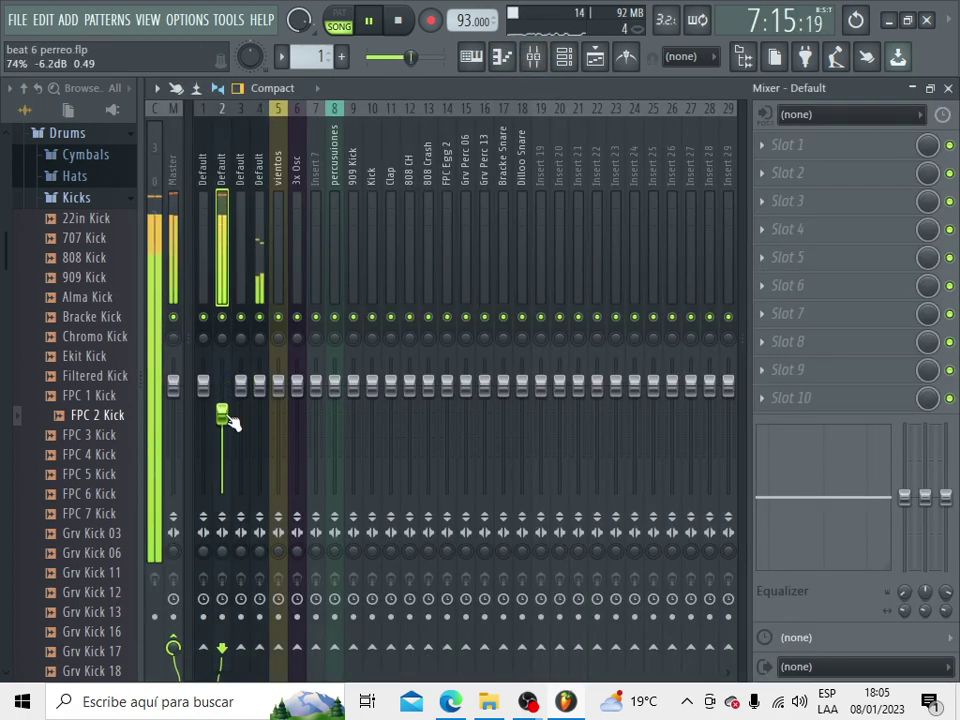
Select mixer tracks 1 to 4, route them only to the vientos track, and stop playback.
left_click(204, 244, "ctrl+shift")
left_click_drag(220, 264, 264, 311)
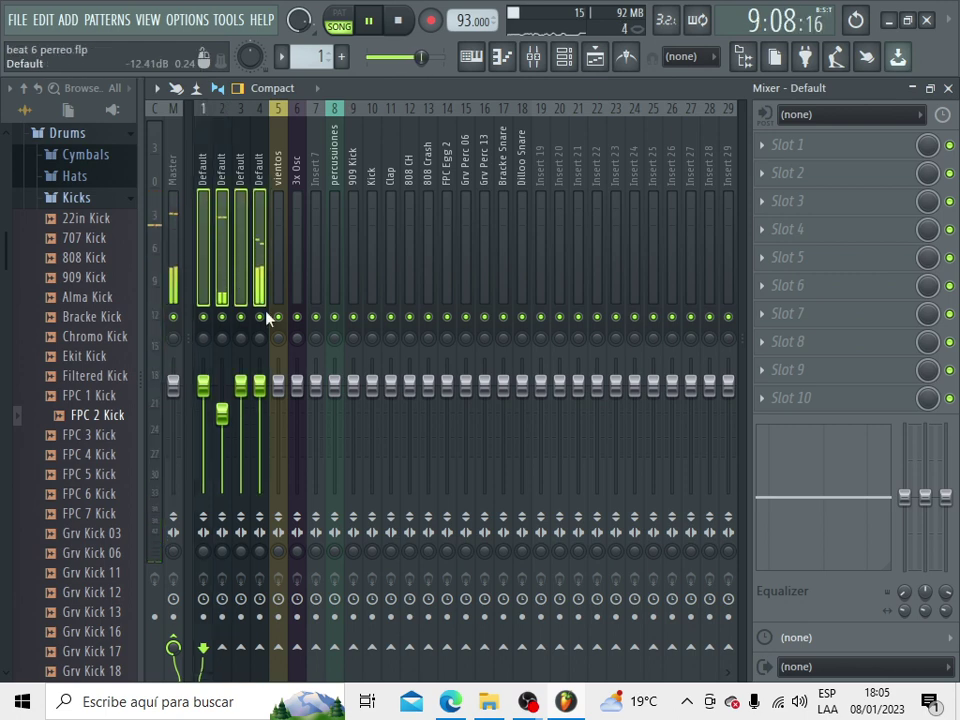
right_click(279, 650)
key("space")
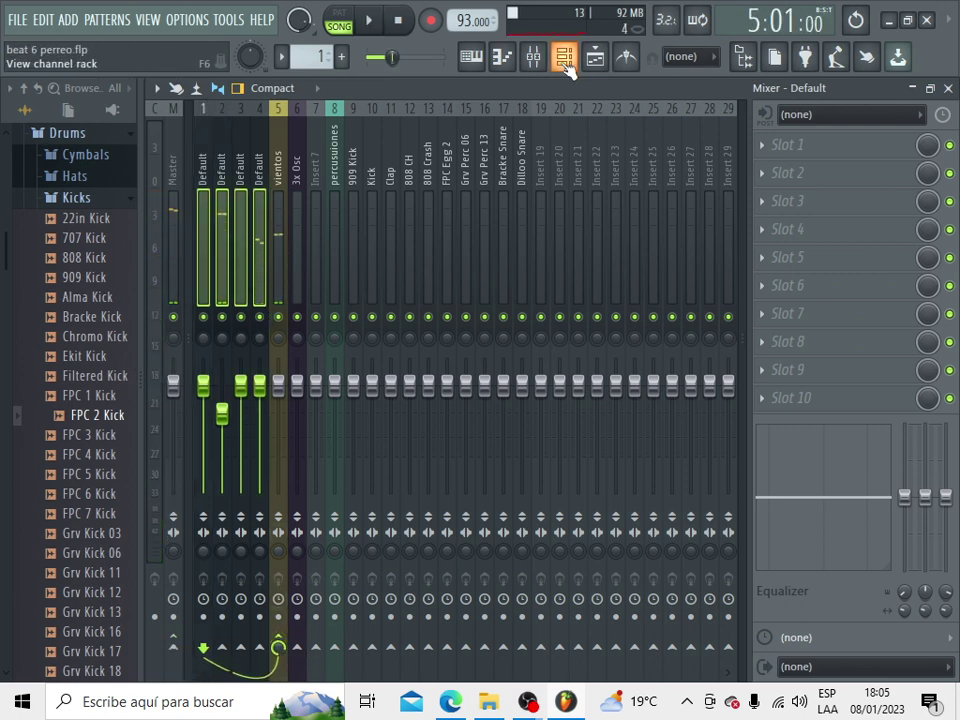
Switch to Pattern 4, place its clip at bar 4 on Track 4, and set the playhead to bar 4.
left_click(564, 58)
left_click_drag(303, 57, 303, 32)
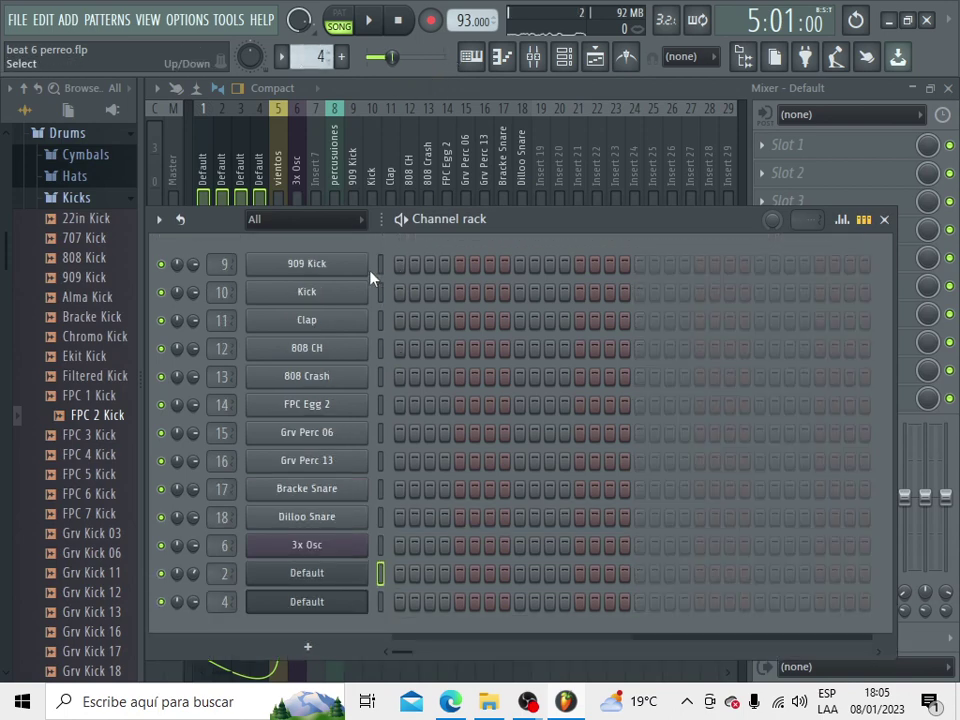
left_click(596, 58)
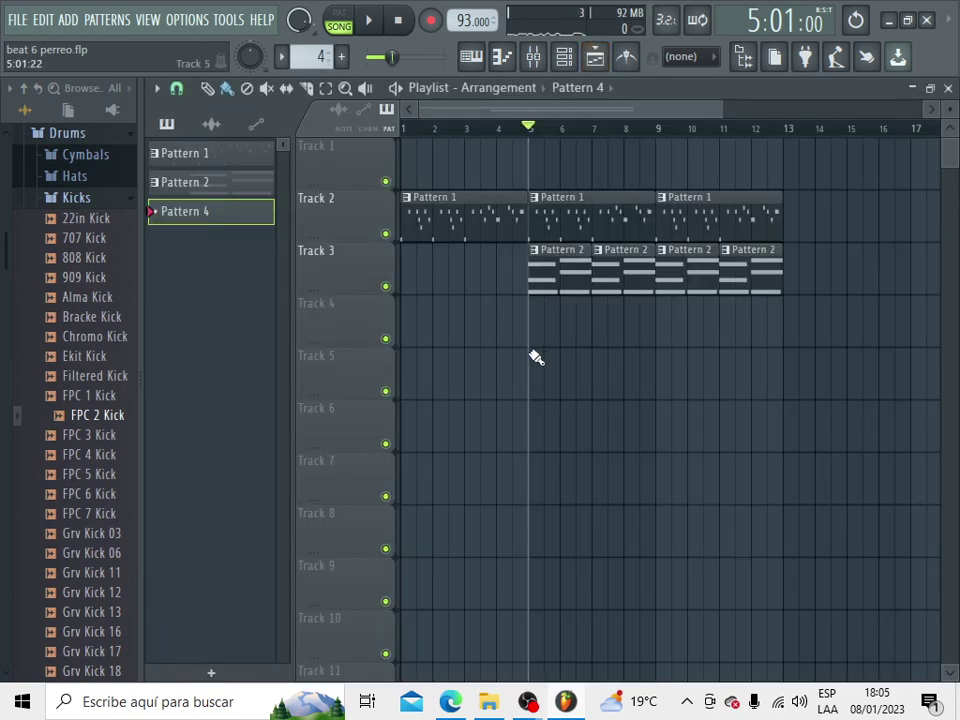
left_click(502, 318)
left_click(510, 129)
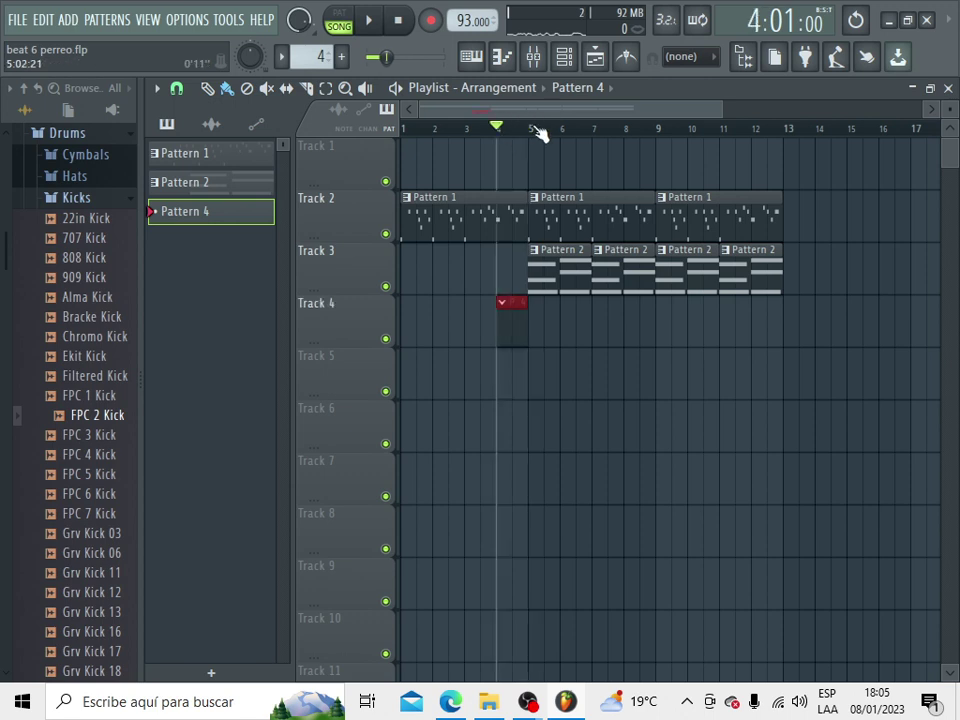
Record a short repeated-note rhythm into Pattern 4 over bars 5 and 6 with the metronome on.
left_click(628, 60)
left_click(430, 21)
key("space")
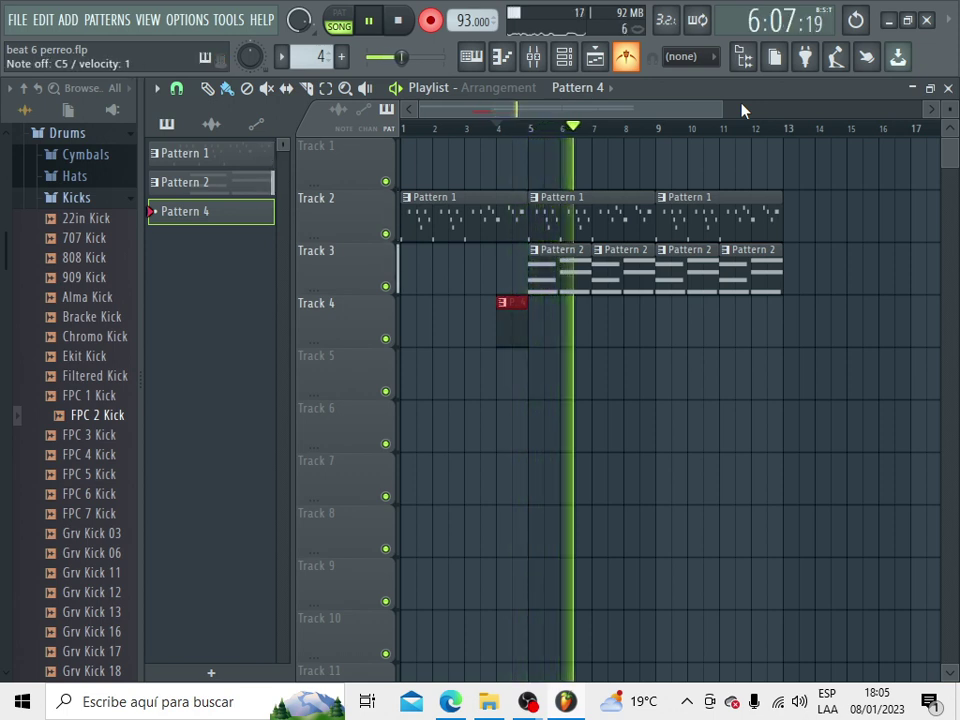
key("space")
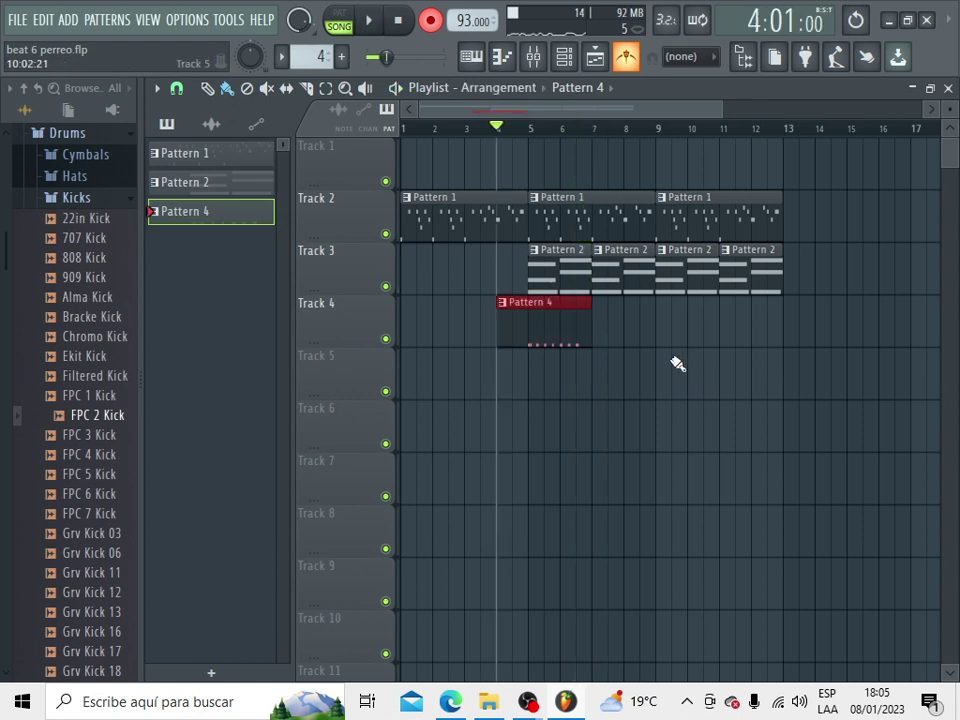
Quantize the recorded kick notes in Pattern 4's piano roll and start playback.
double_click(532, 322)
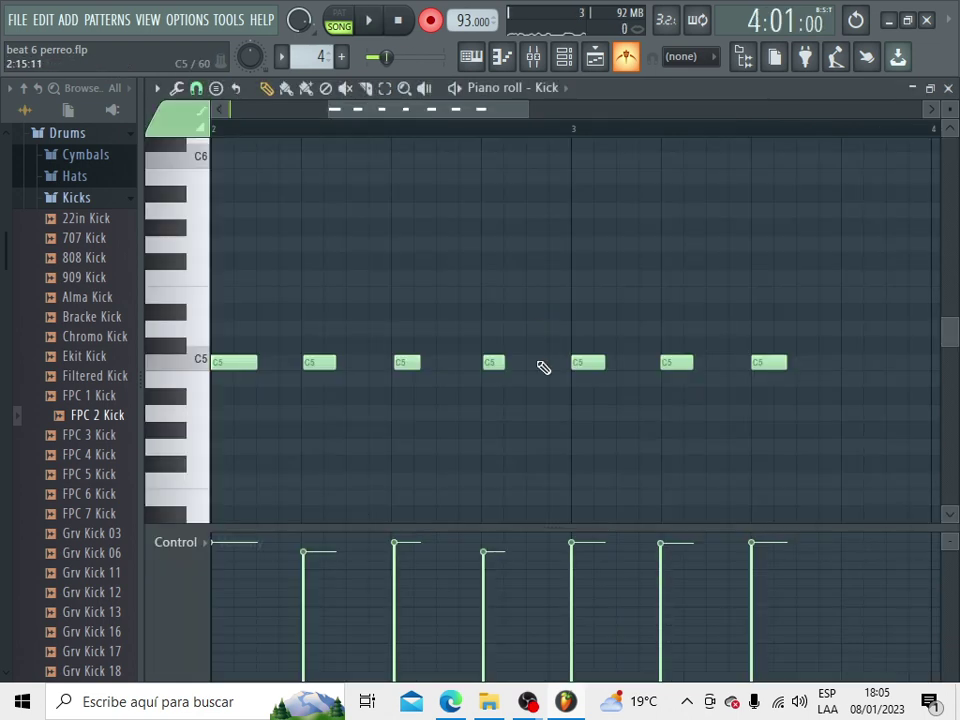
key("ctrl+q")
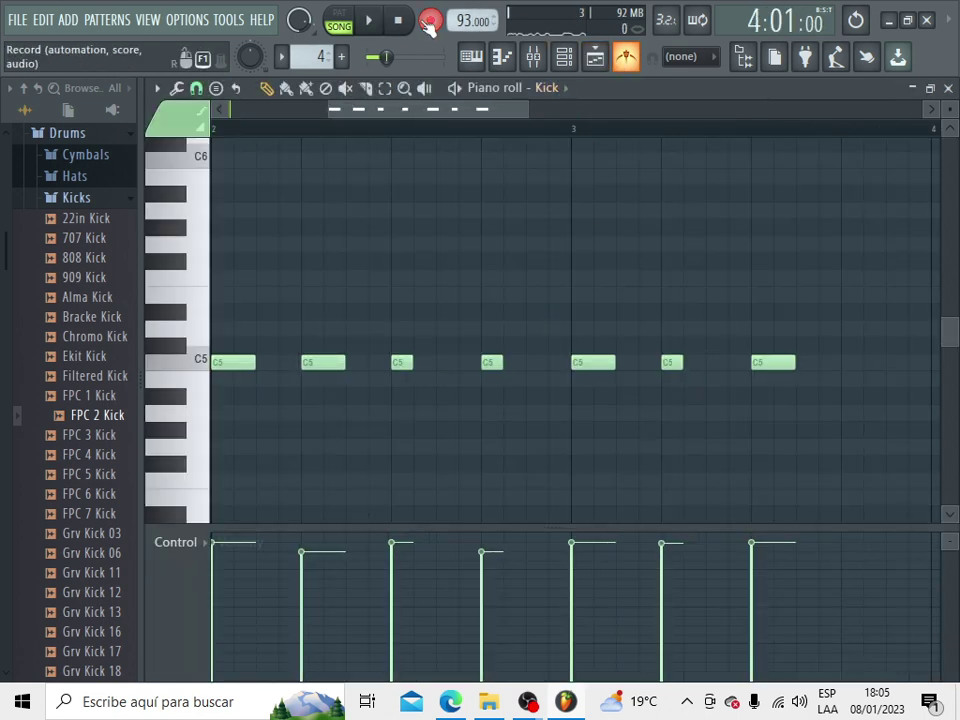
key("space")
Trim the Pattern 4 clip to start at bar 5, add a second copy at bar 7 on Track 4, and stop playback.
left_click(471, 56)
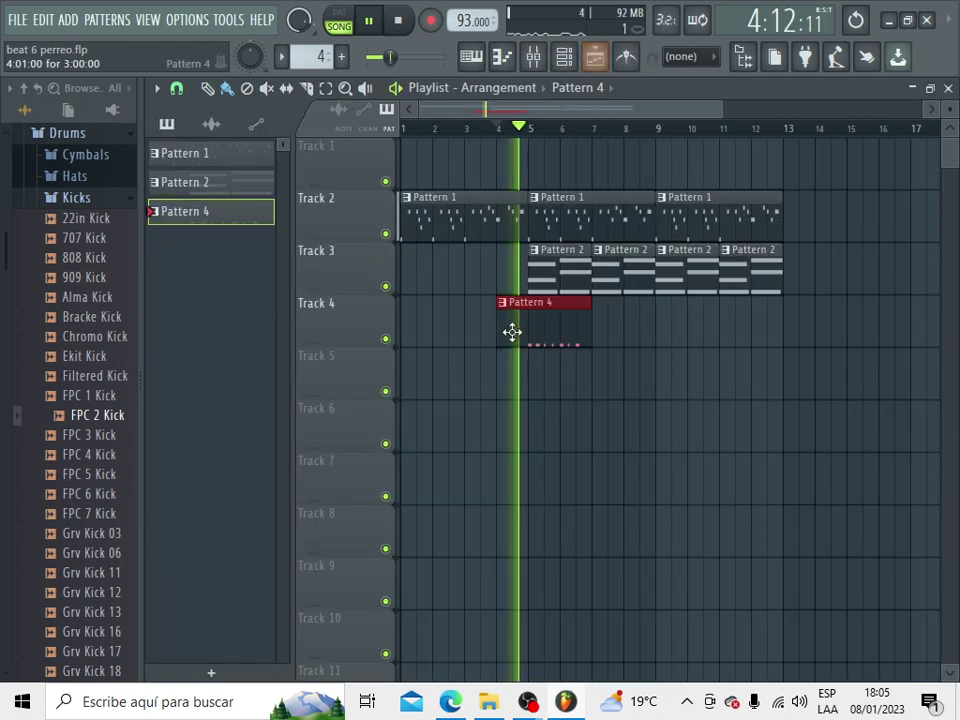
left_click_drag(512, 332, 574, 328)
left_click(606, 322)
right_click(628, 321)
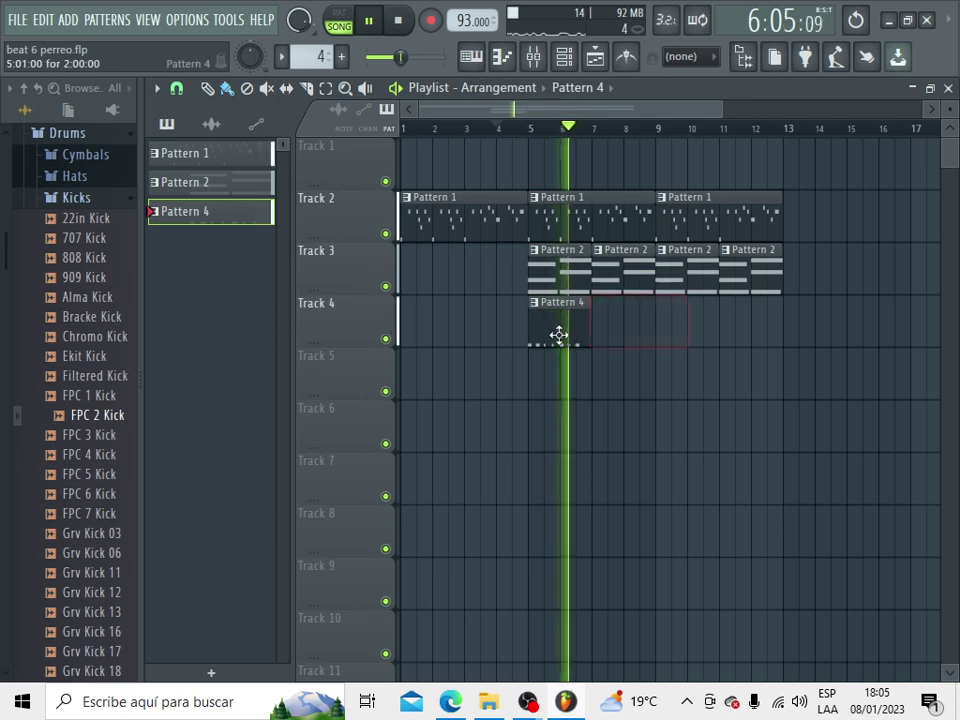
left_click(604, 326)
key("space")
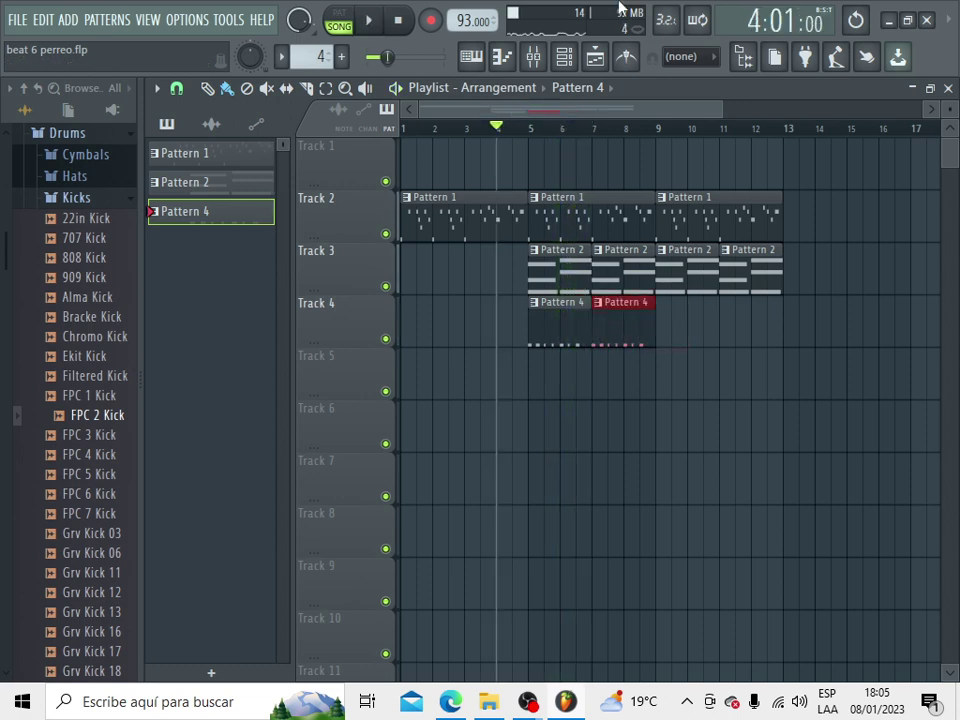
Show the channel rack and browse the sample libraries to the Kick samples folder.
left_click(566, 59)
scroll(70, 380, "up", 8)
scroll(86, 480, "down", 2)
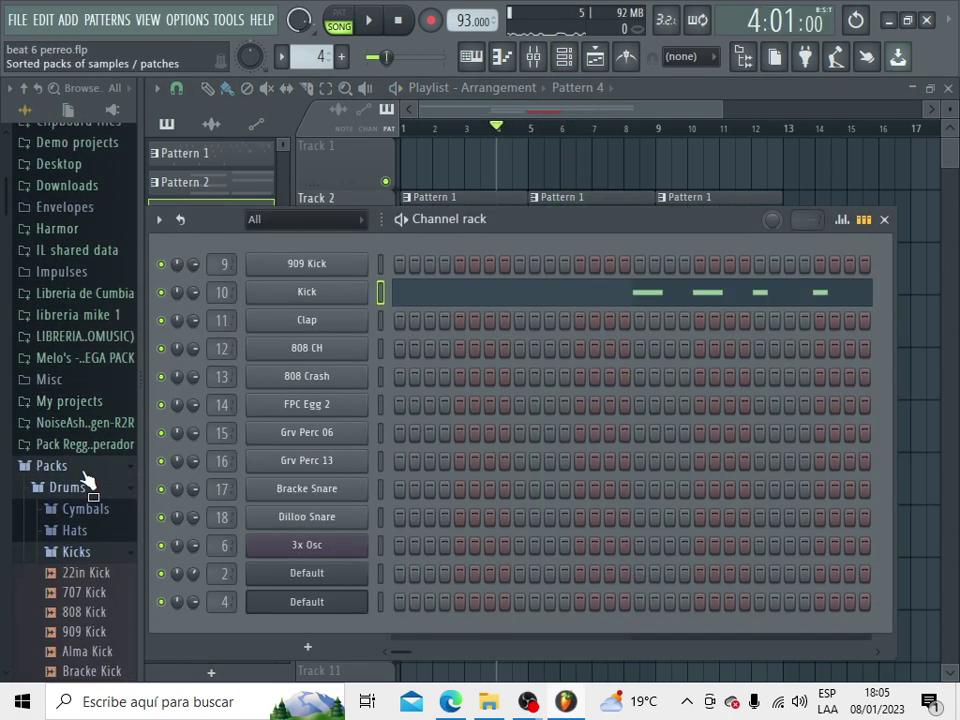
left_click(90, 447)
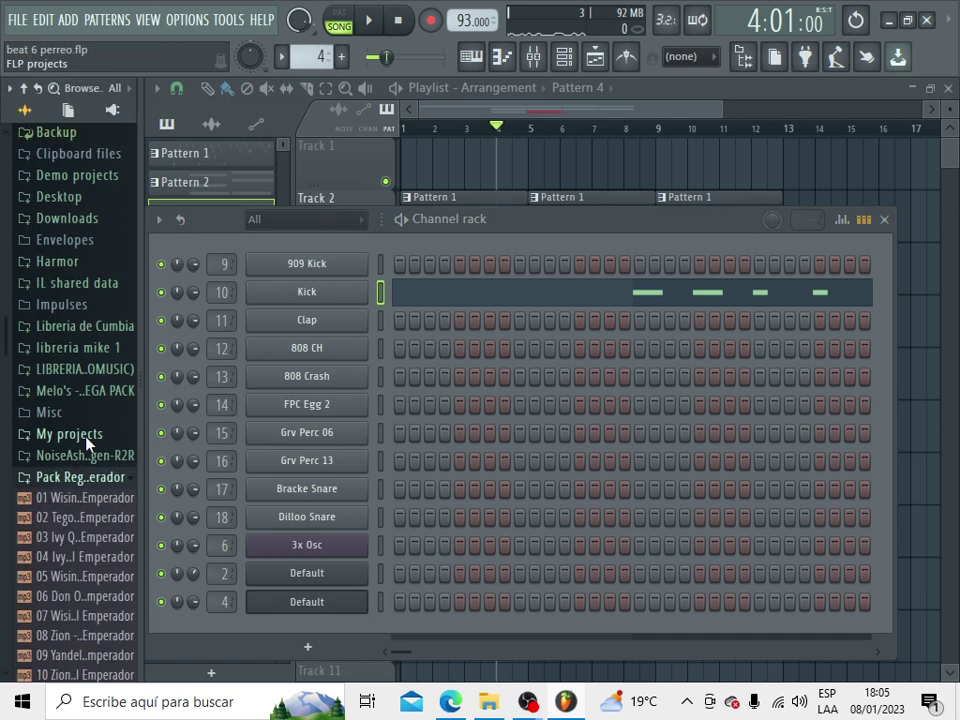
left_click(90, 477)
left_click(90, 372)
scroll(96, 390, "down", 5)
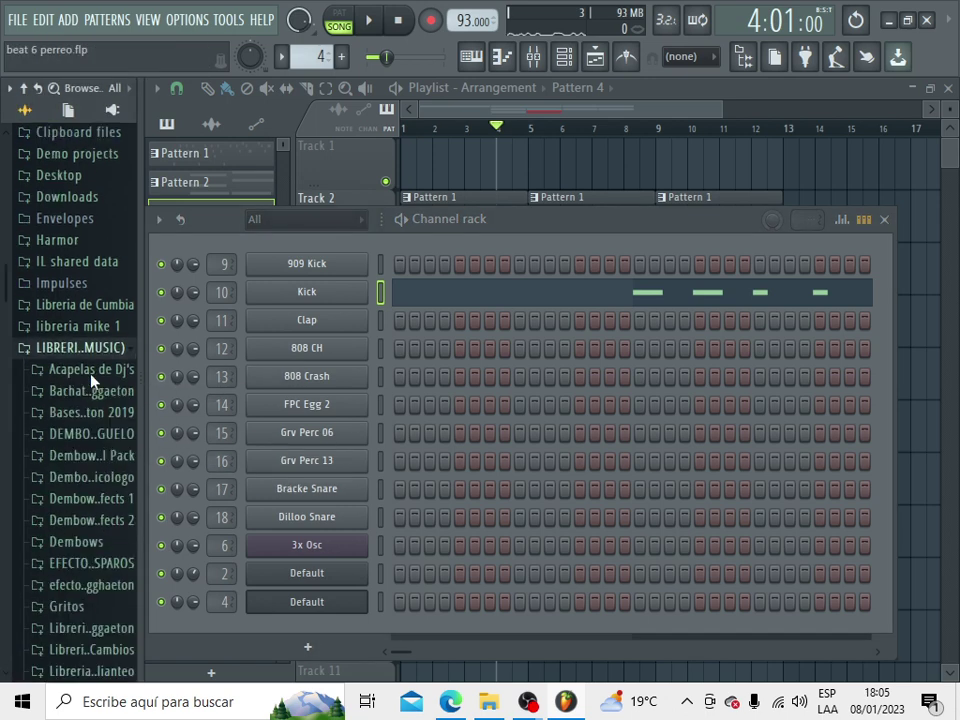
left_click(96, 495)
scroll(96, 495, "down", 5)
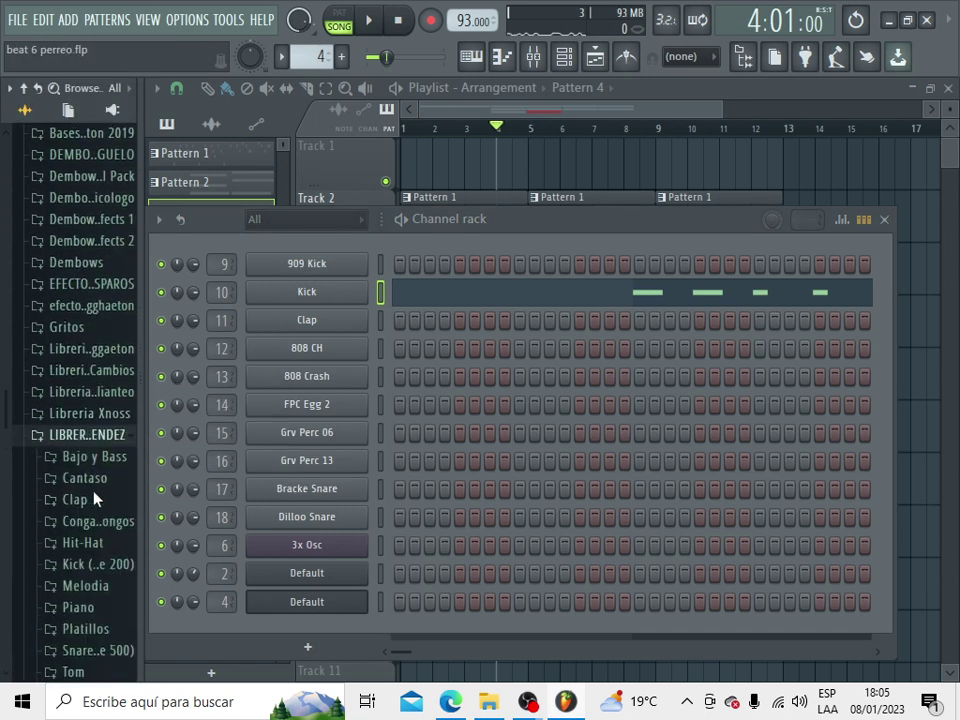
left_click(80, 306)
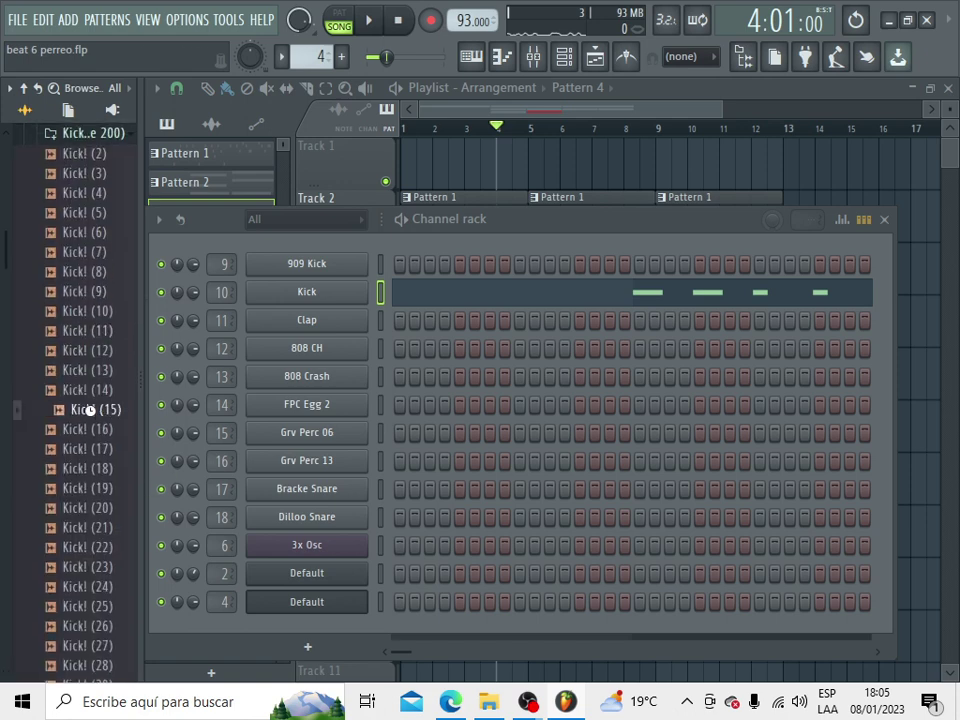
Audition several kick samples, load Kick! (9) onto the Kick channel, and play the arrangement with it.
left_click(92, 409)
left_click(95, 370)
left_click(96, 349)
left_click(97, 313)
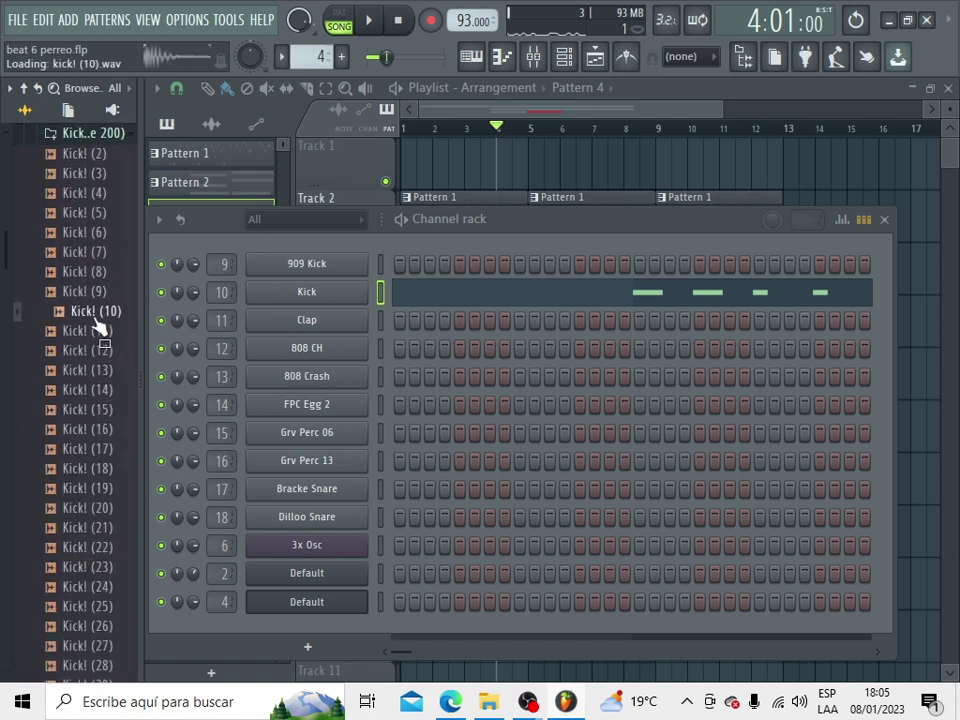
left_click(97, 293)
left_click_drag(97, 297, 336, 302)
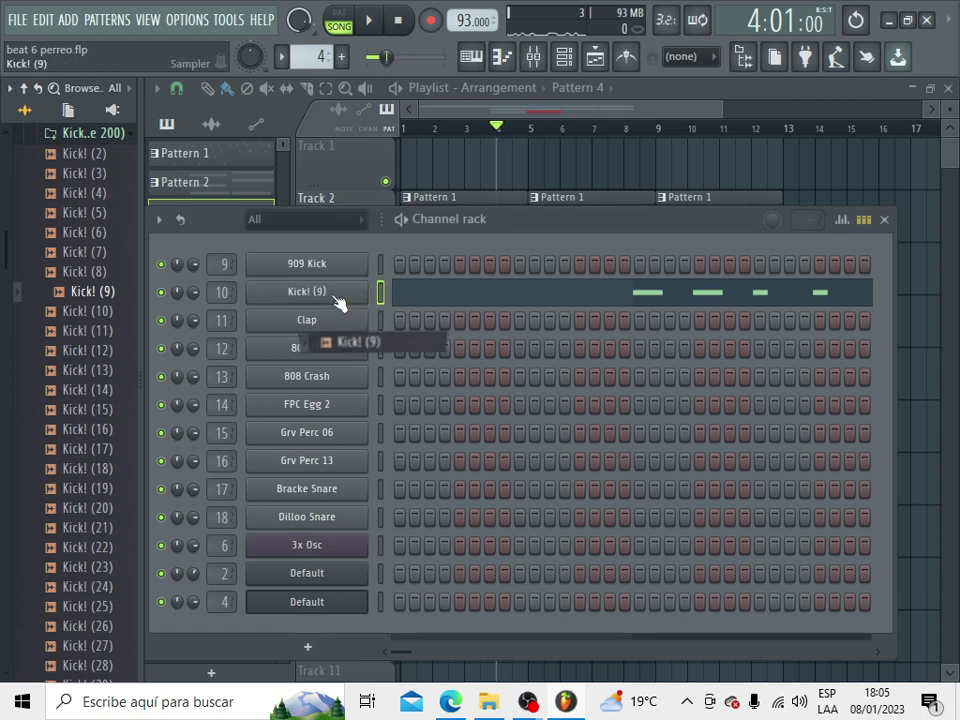
key("space")
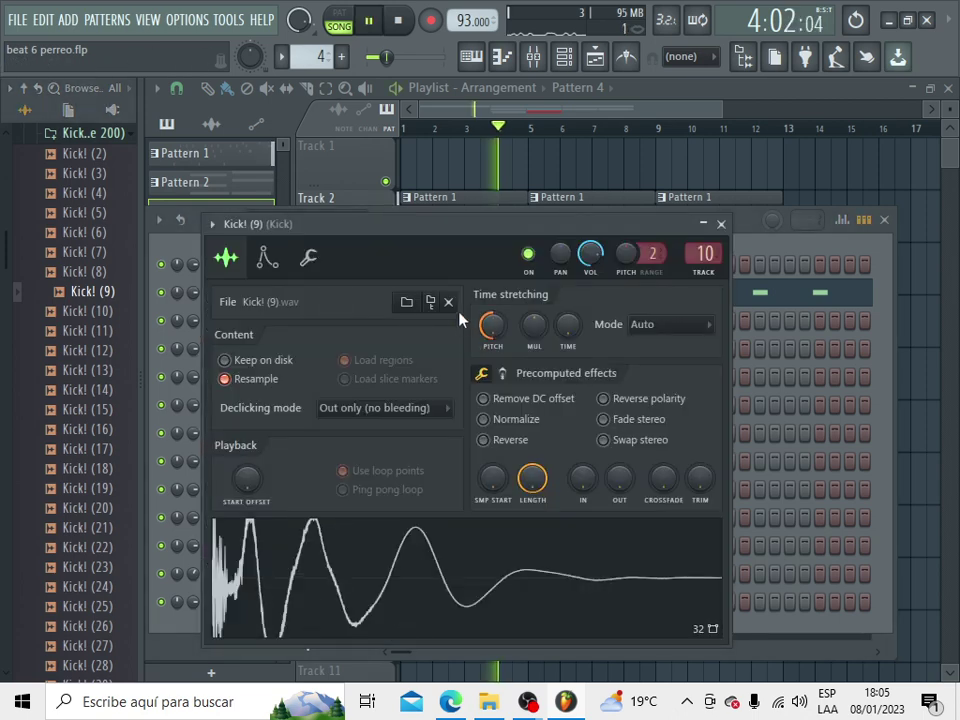
left_click(721, 224)
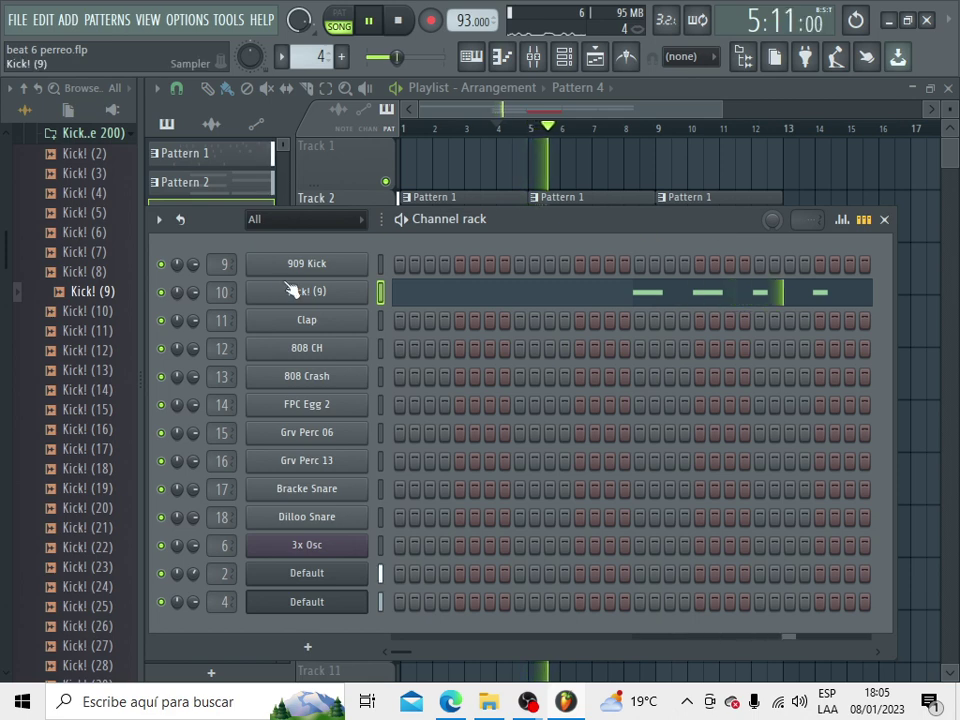
Copy the Kick! (9) channel's notes and paste them into the 909 Kick channel.
right_click(336, 296)
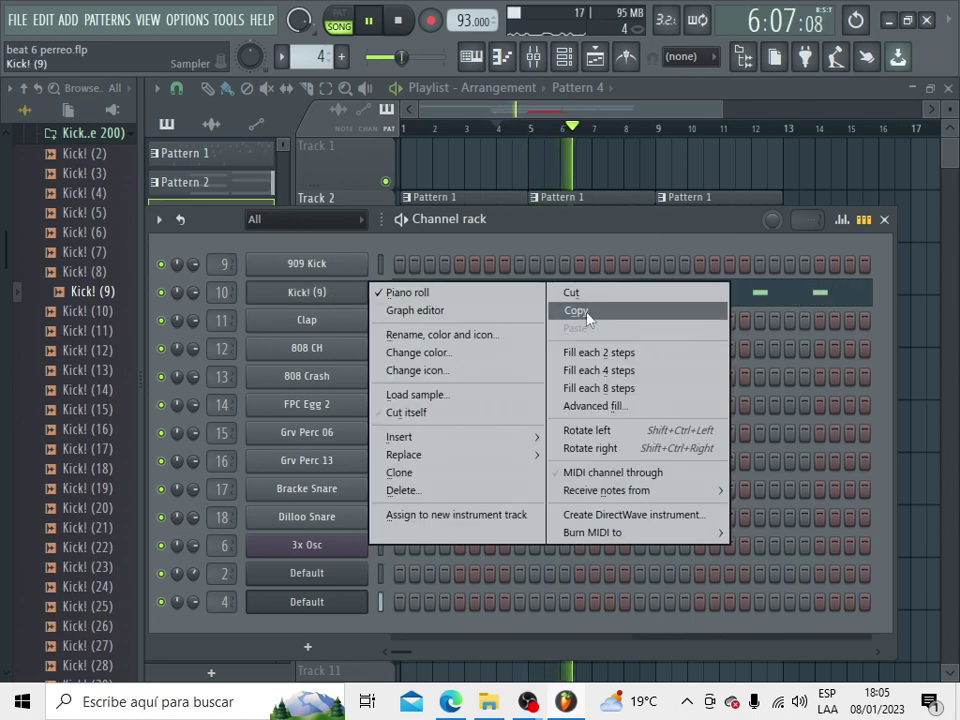
left_click(575, 310)
right_click(345, 266)
left_click(572, 300)
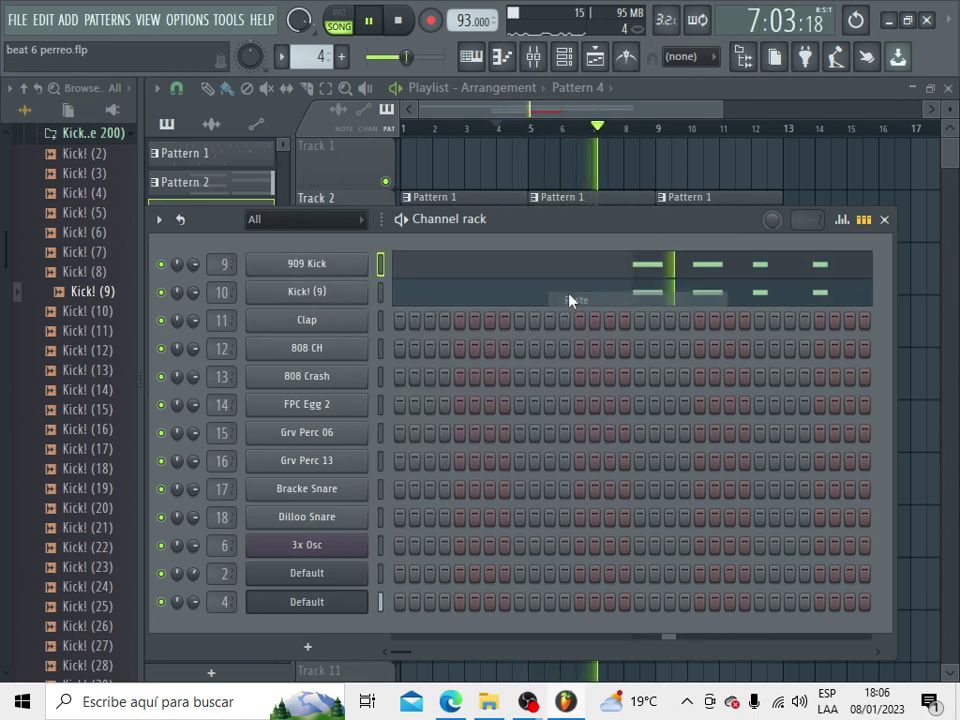
Lower the 909 Kick sample's time-stretching pitch, replay from around bar 5 to check it, and stop playback.
left_click(318, 263)
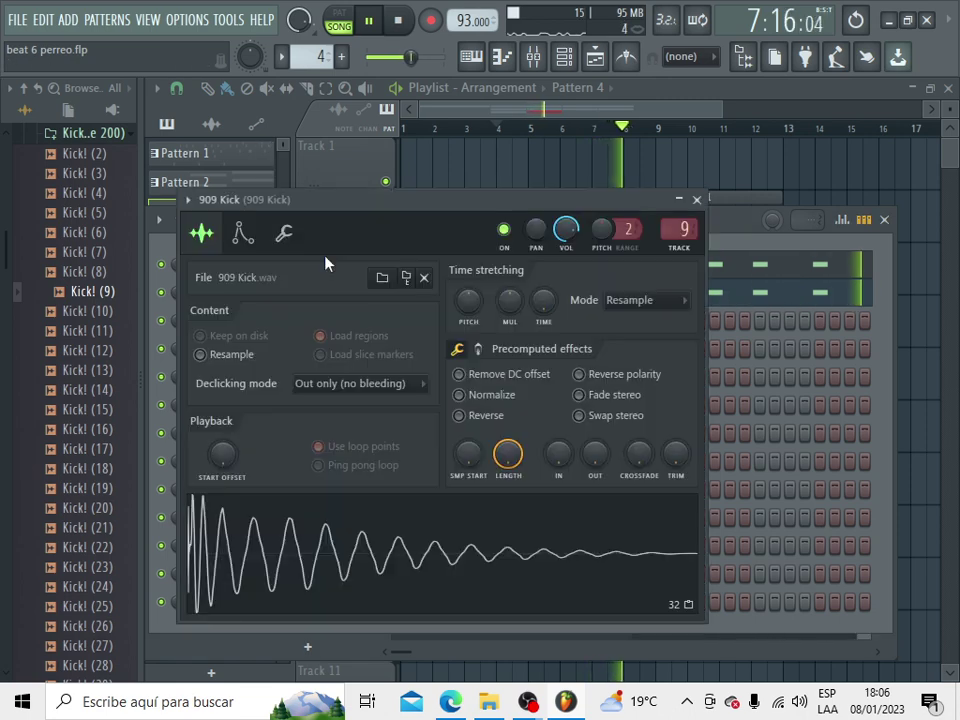
left_click_drag(468, 300, 468, 338)
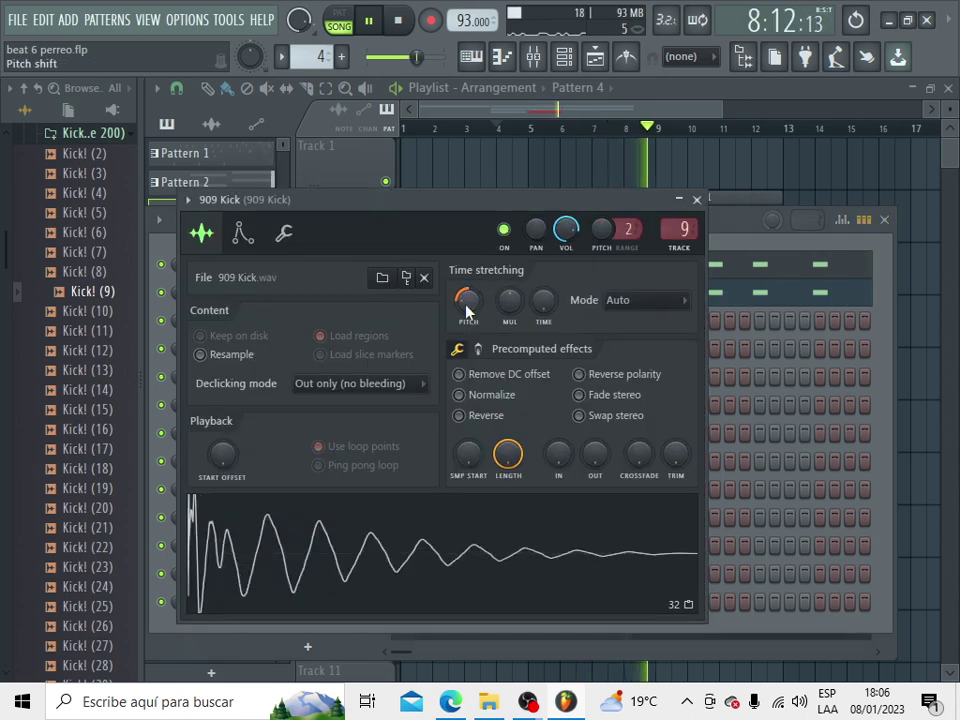
left_click(552, 143)
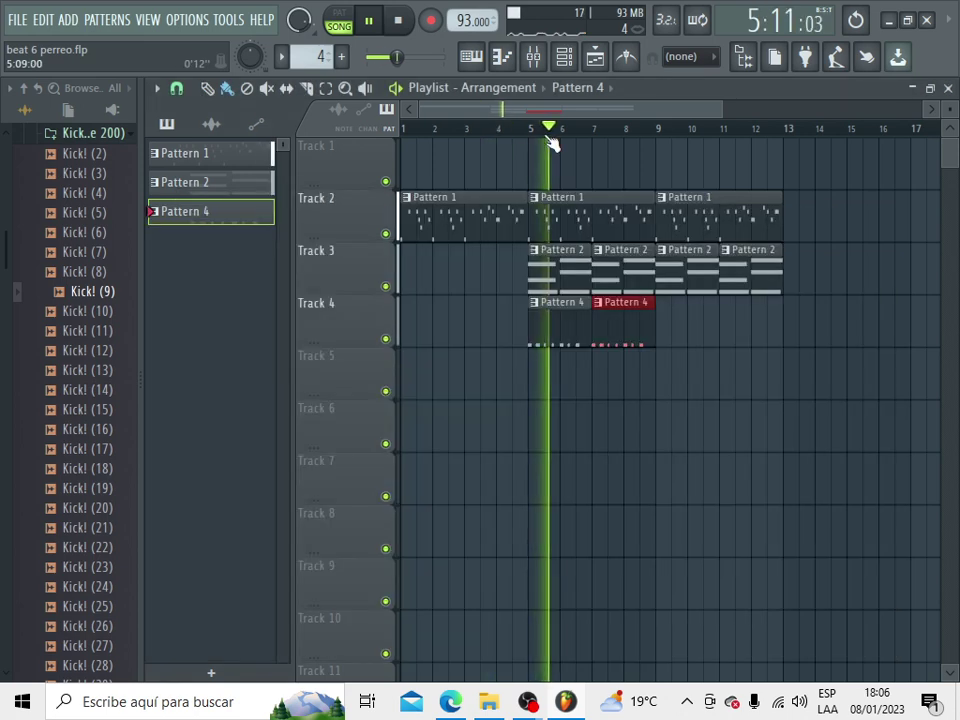
left_click(576, 62)
key("space")
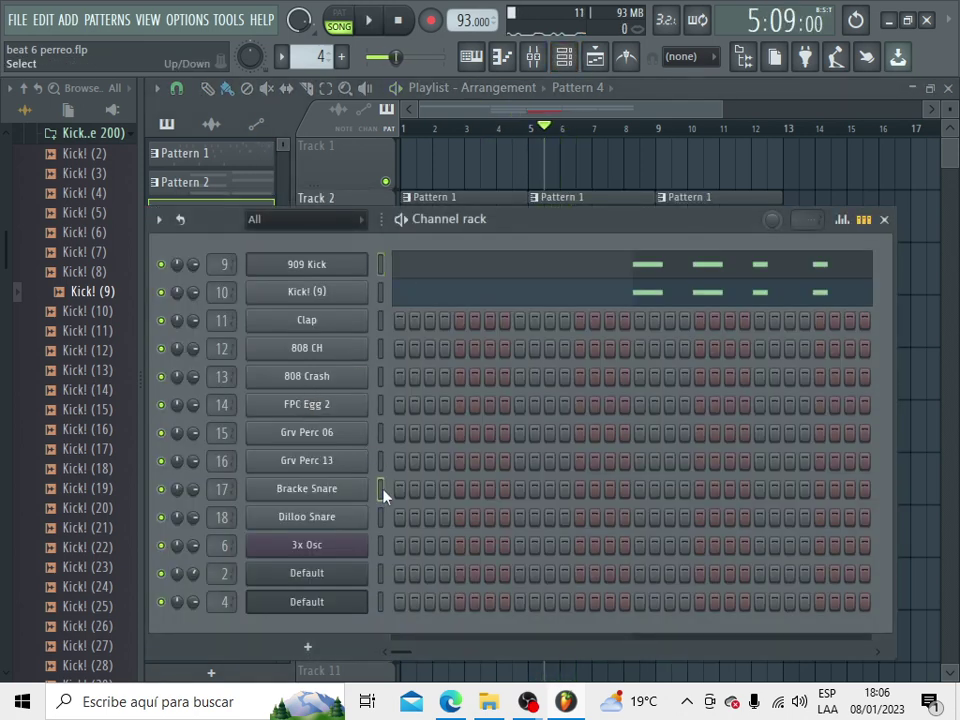
Switch to Pattern 5, place its clip at bar 4 on Track 5, and set the playhead to bar 4.
left_click_drag(320, 57, 320, 50)
left_click(580, 106)
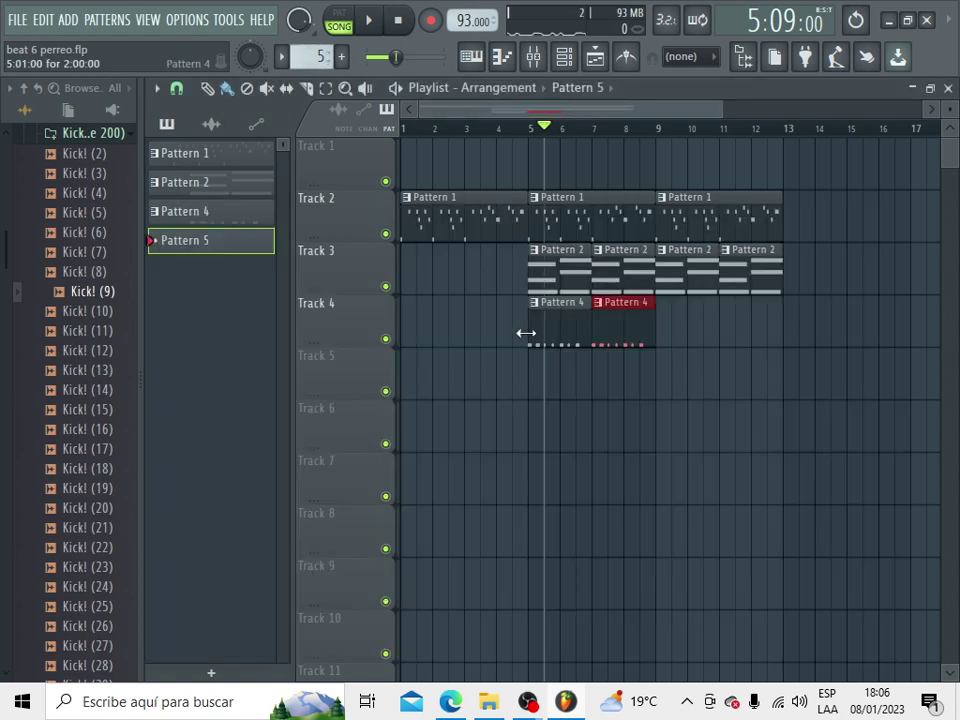
left_click(510, 365)
left_click(501, 131)
Record a Bracke Snare rhythm into Pattern 5 over bars 5 and 6 with the metronome on, and quantize its notes.
key("space")
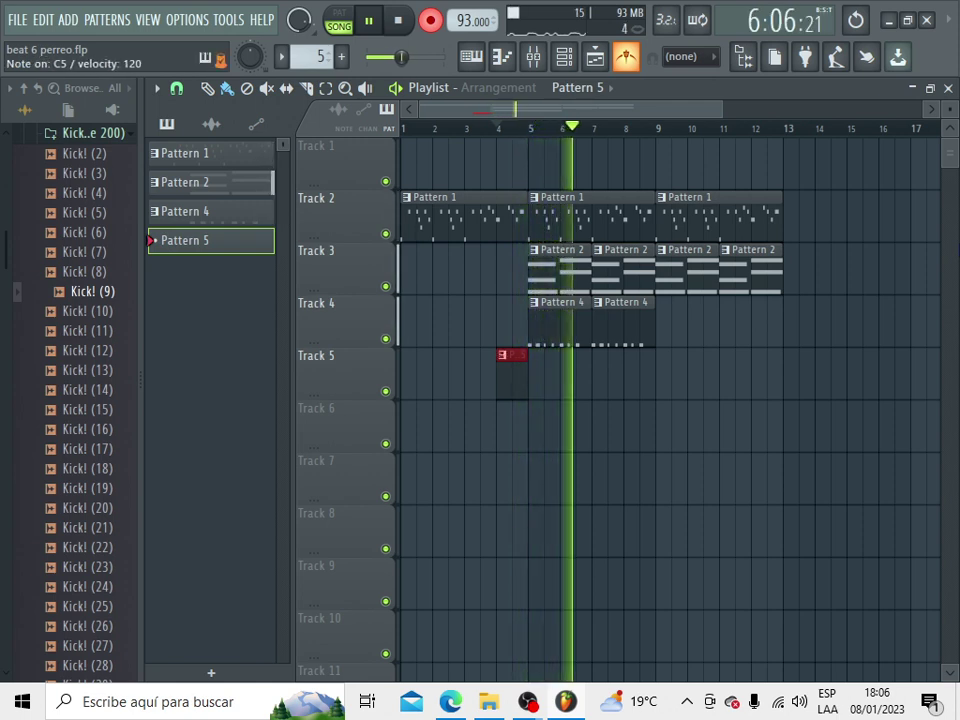
key("space")
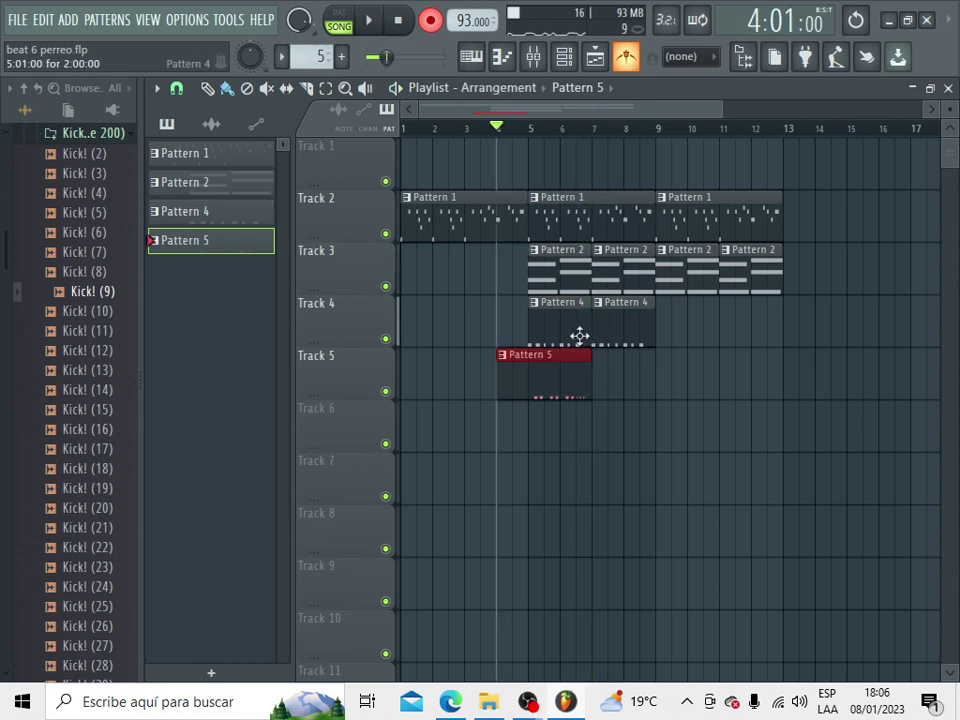
double_click(555, 377)
key("ctrl+q")
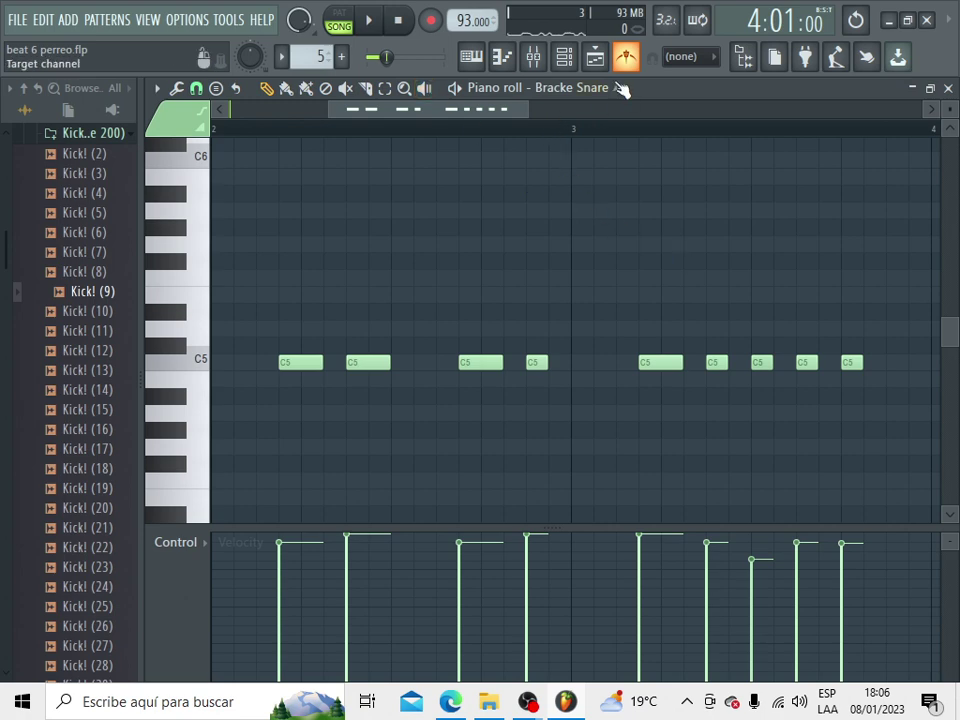
Browse to the Snare samples folder and replace the Bracke Snare channel's sample with Snare! (8).
left_click(564, 57)
left_click(93, 133)
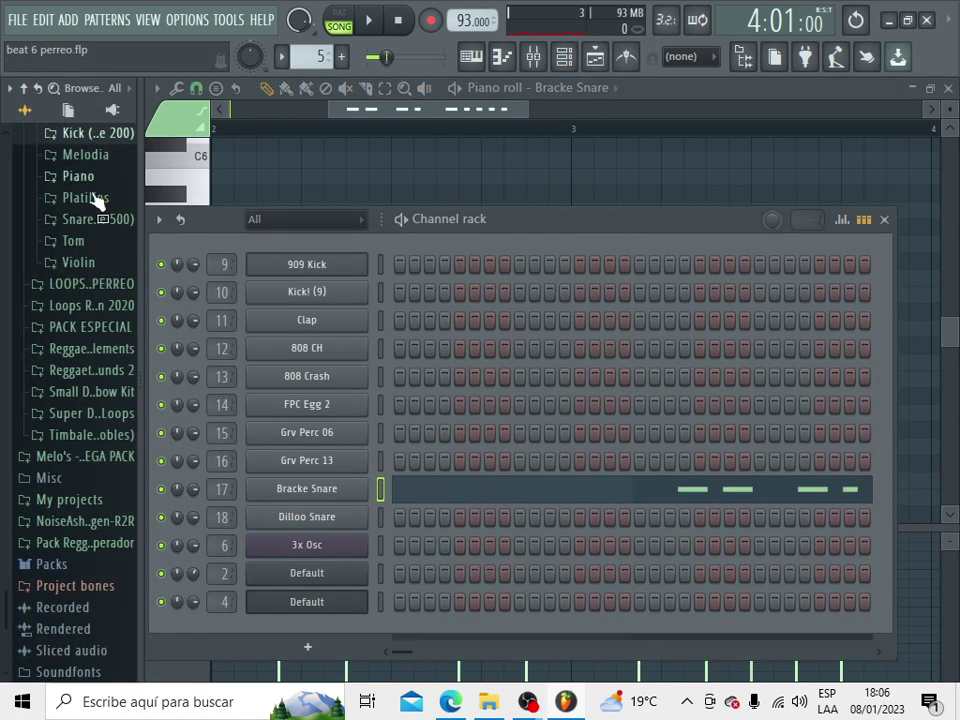
left_click(89, 224)
left_click(100, 333)
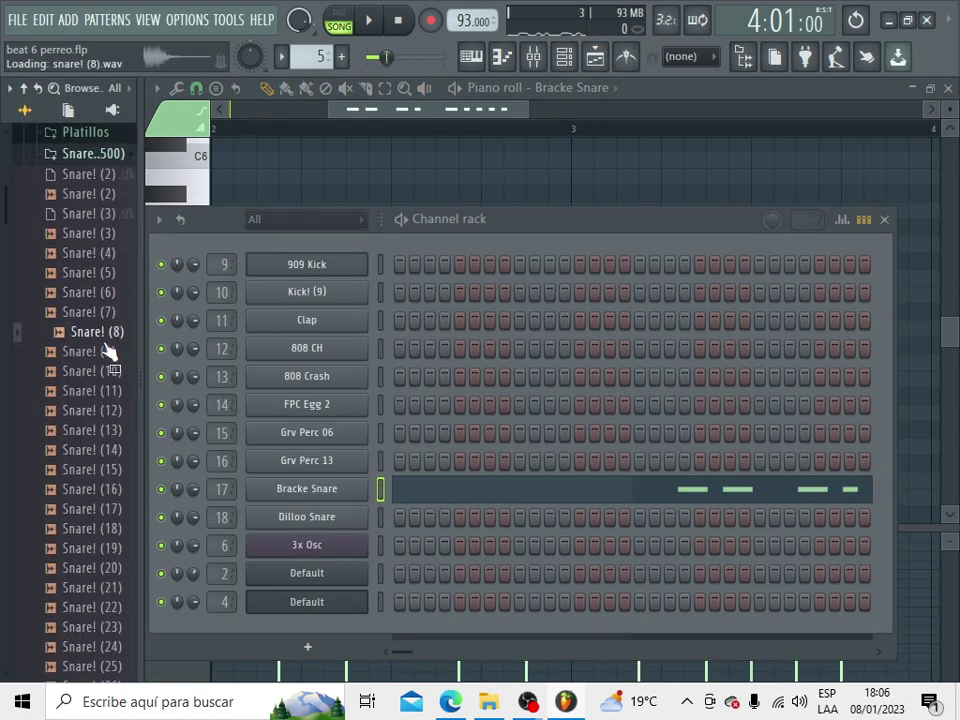
left_click_drag(113, 348, 300, 489)
Play the arrangement, trim the Pattern 5 clip to start at bar 5, and add a second copy at bar 7 on Track 5.
key("space")
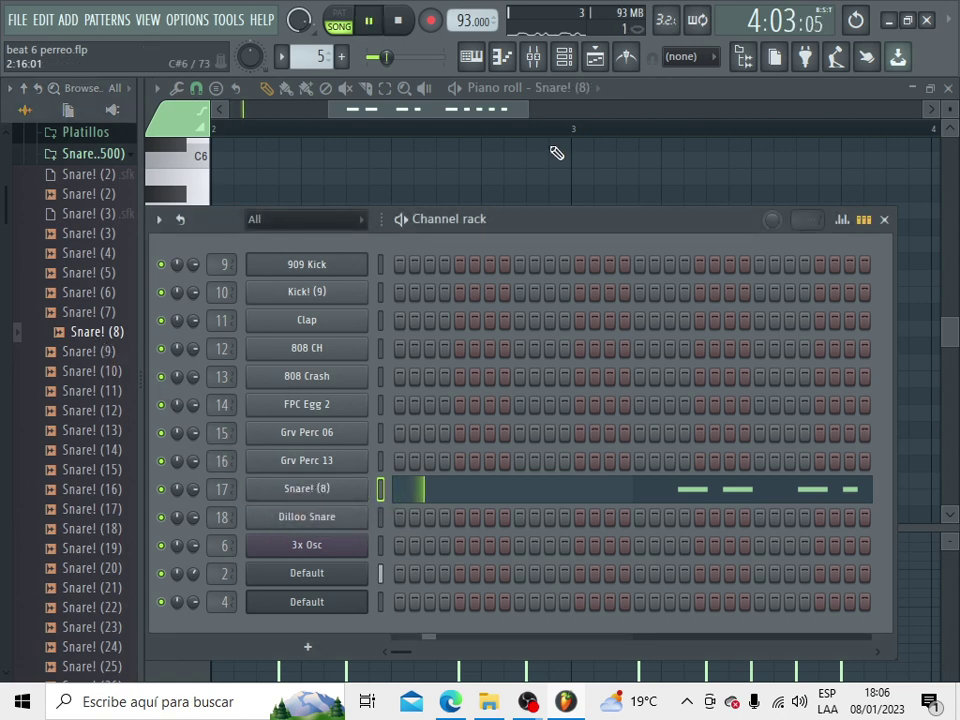
left_click(596, 57)
left_click_drag(499, 372, 533, 374)
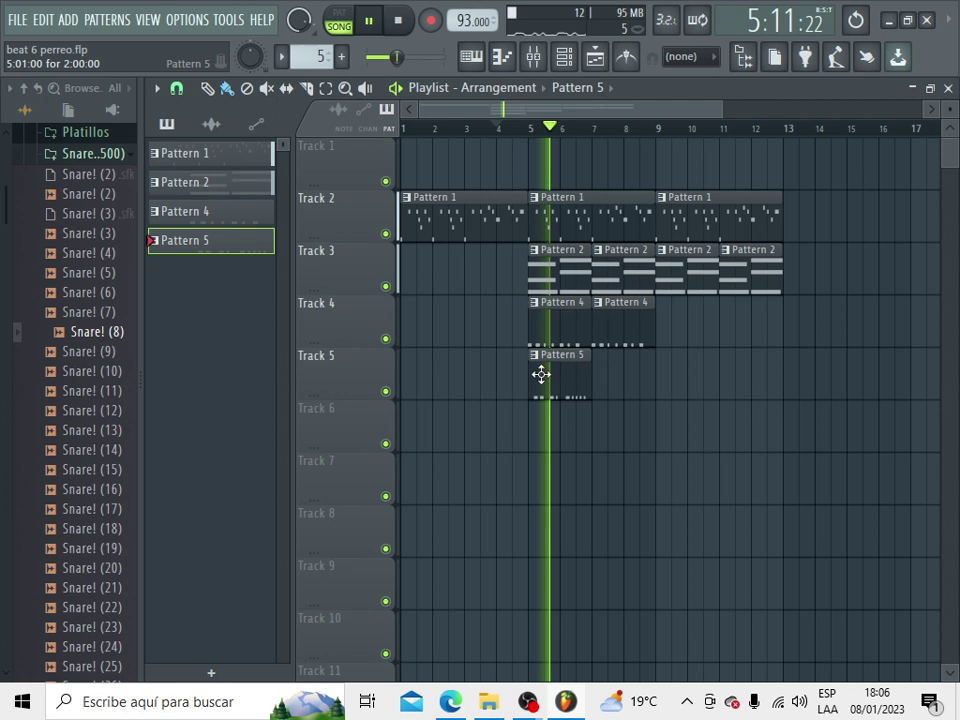
left_click(615, 369)
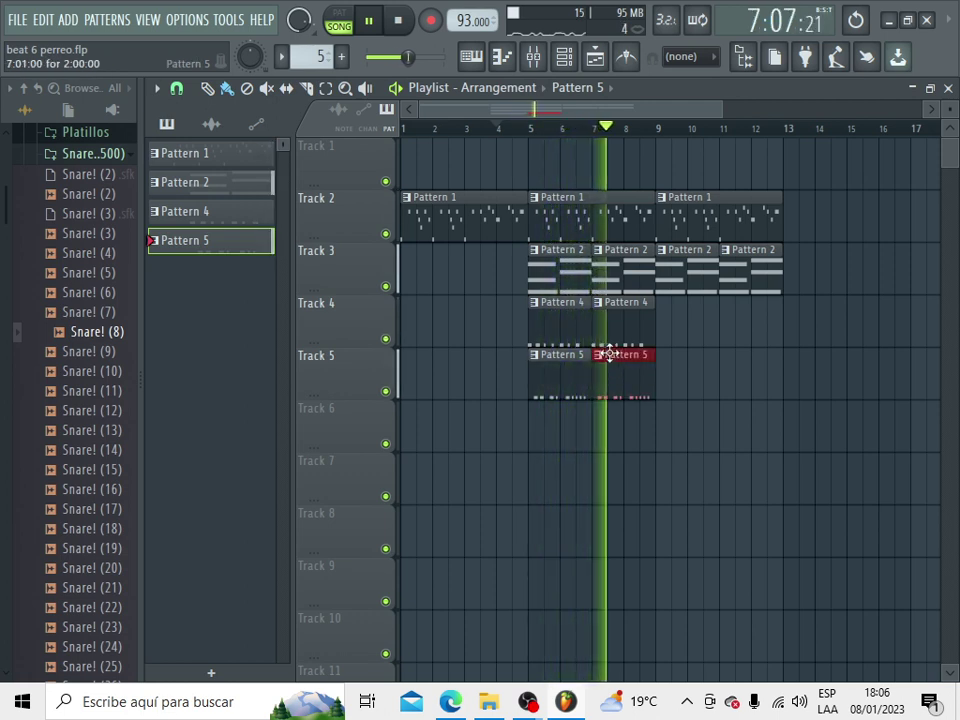
Replace the Dilloo Snare channel's sample with Snare! (12) and stop playback.
left_click(564, 56)
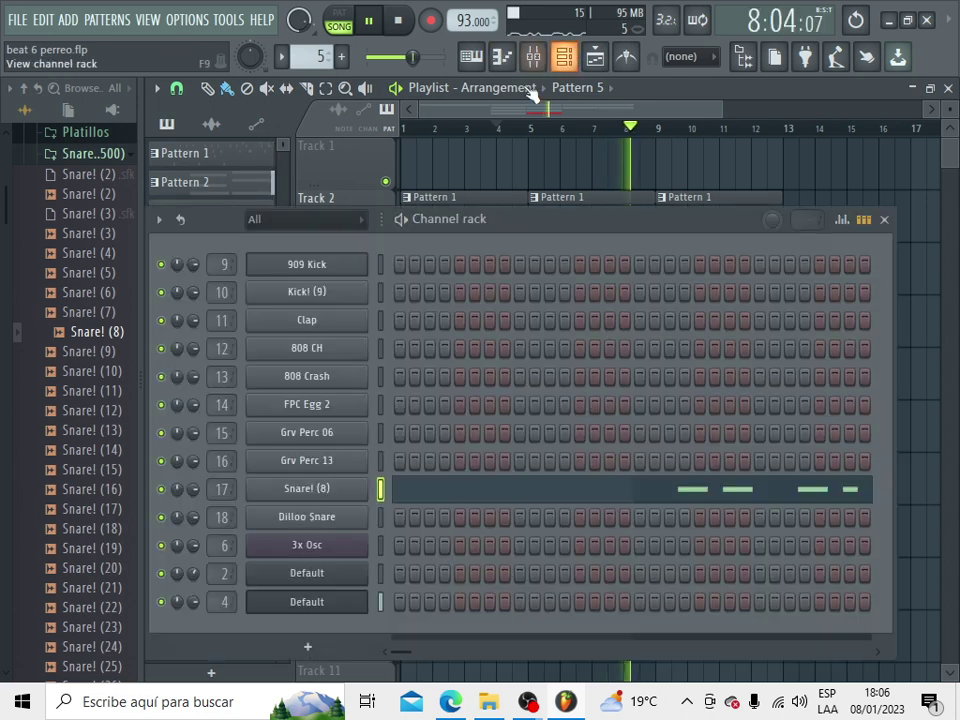
left_click_drag(62, 412, 318, 530)
key("space")
Record an additional Snare! (12) rhythm into Pattern 5 over bars 5 and 6 with the metronome on.
left_click(491, 80)
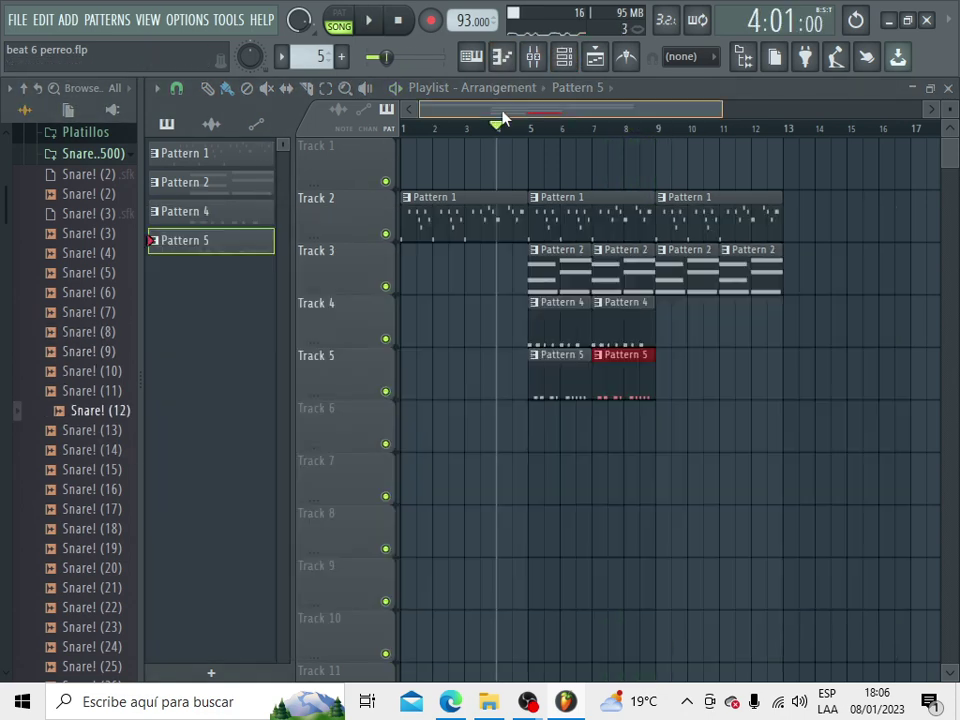
key("space")
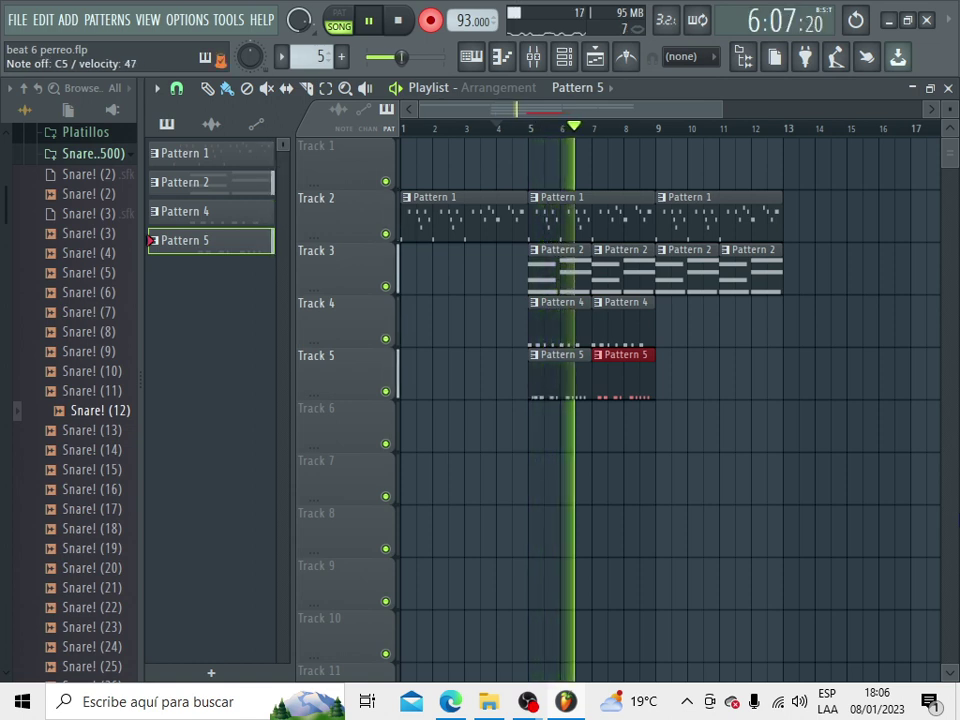
key("space")
Play the arrangement, quantize the recorded Snare! (12) notes in the piano roll, and return to the playlist.
key("space")
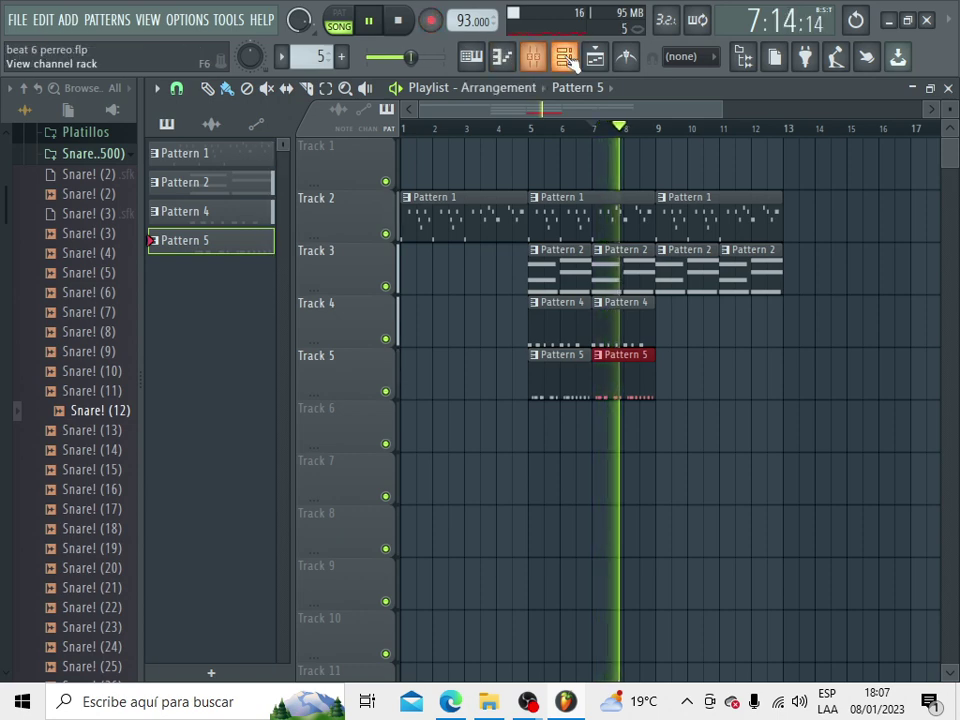
left_click(533, 56)
left_click(506, 516)
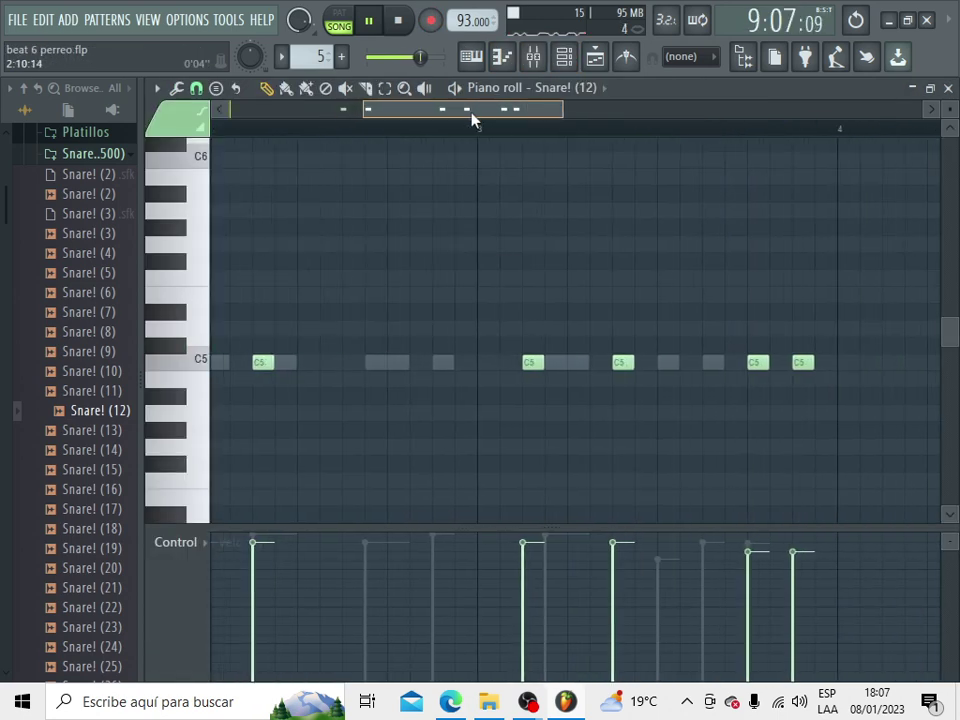
left_click(606, 60)
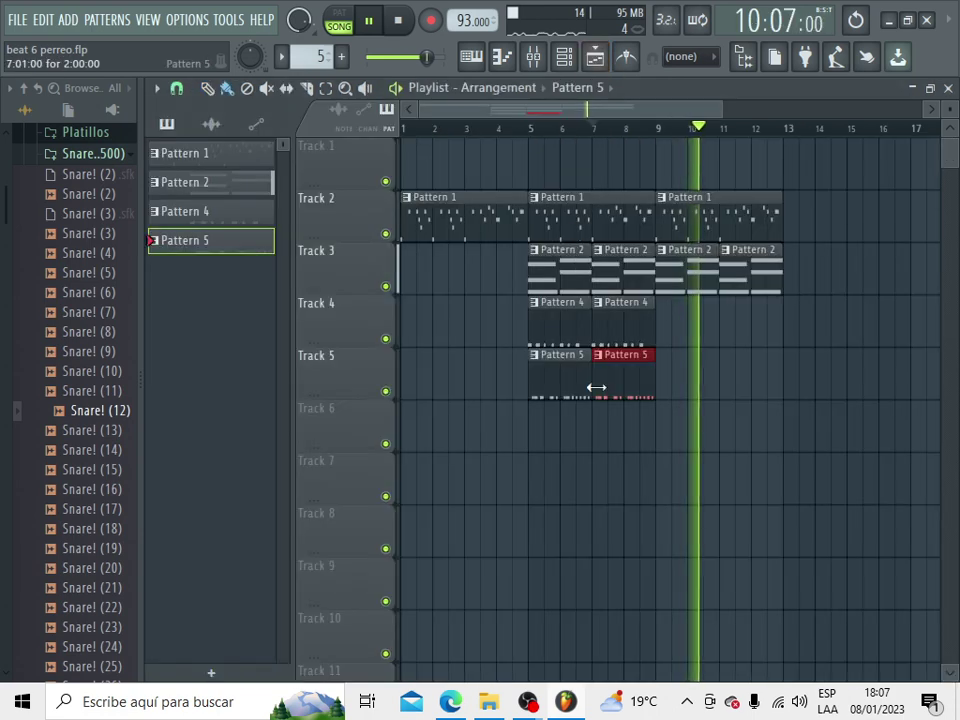
Add Pattern 5 clips on Track 5 and Pattern 4 clips on Track 4, each at bars 9 and 11.
left_click(662, 373)
left_click(724, 375)
left_click(647, 319)
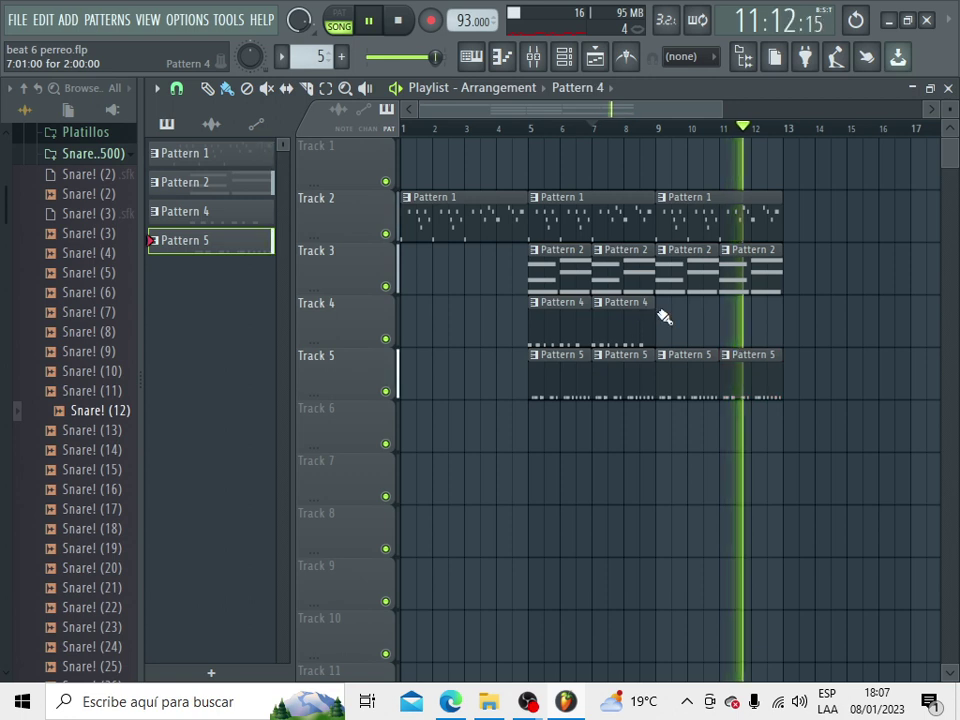
left_click(663, 318)
left_click(726, 318)
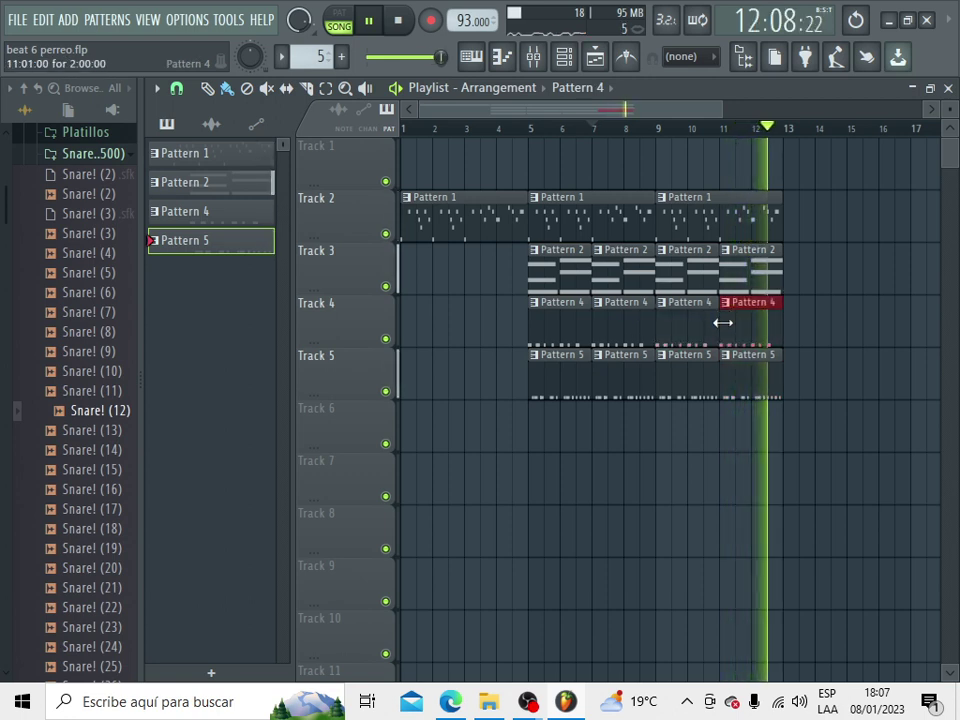
Select bars 5 through 12 on the playlist timeline as the loop region and save the project.
left_click_drag(529, 131, 770, 131)
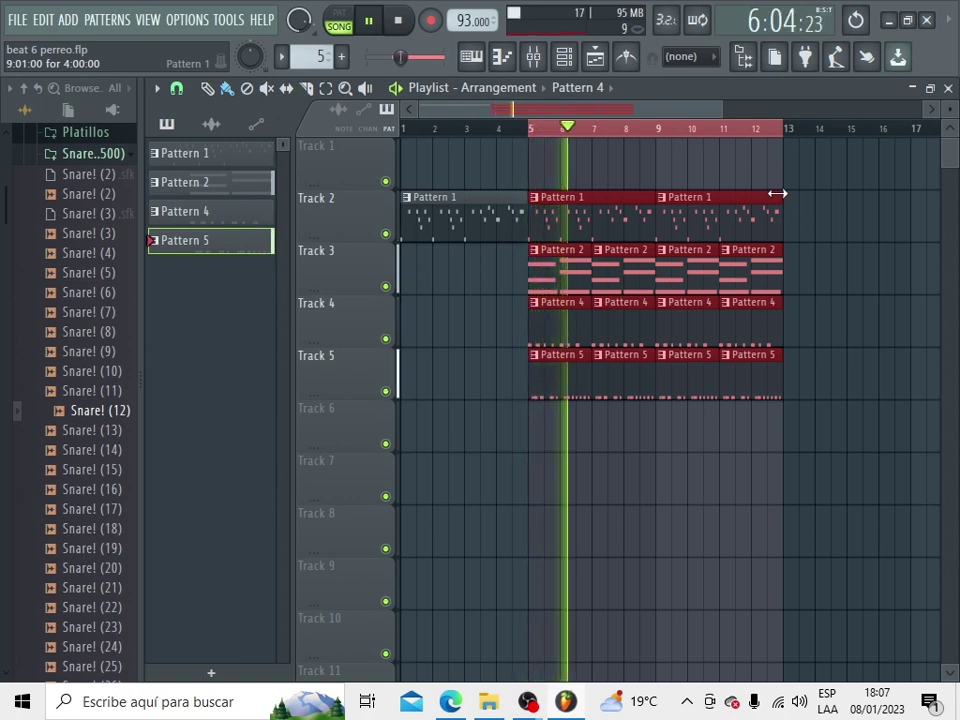
left_click(17, 19)
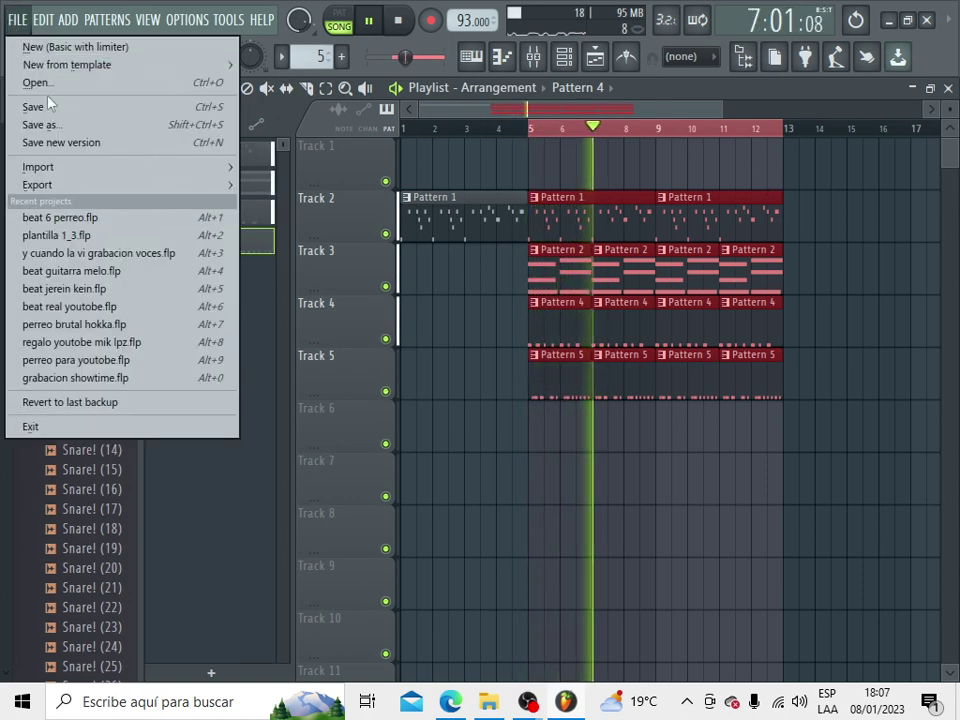
left_click(38, 106)
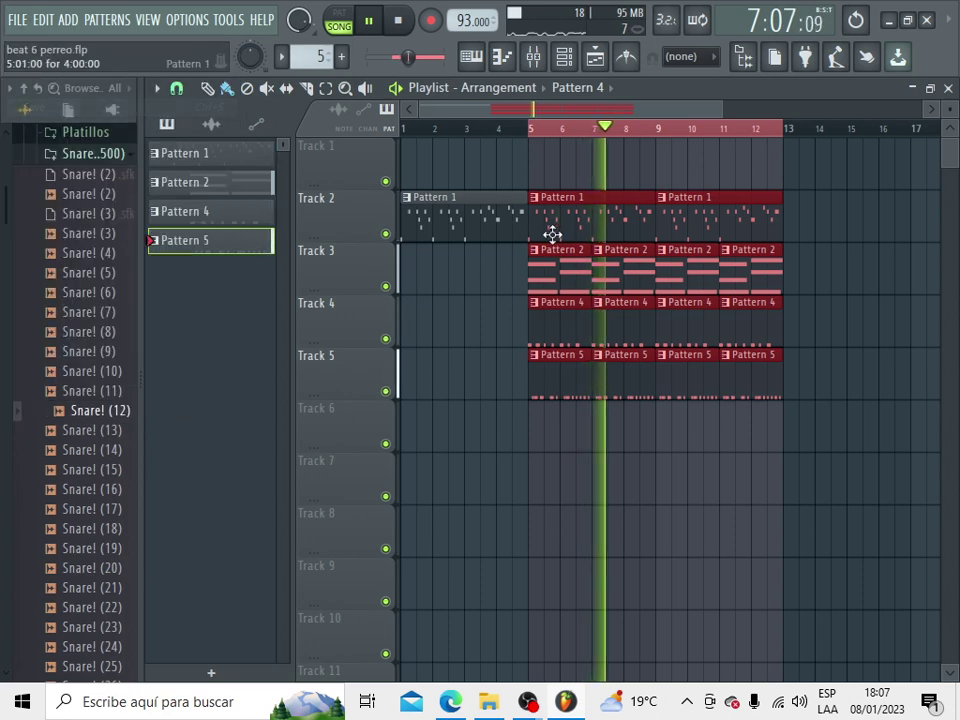
Stop playback, audition snare samples, and replace the Grv Perc 06 channel's sample with Snare! (5).
left_click(565, 62)
key("space")
left_click(95, 332)
left_click(95, 292)
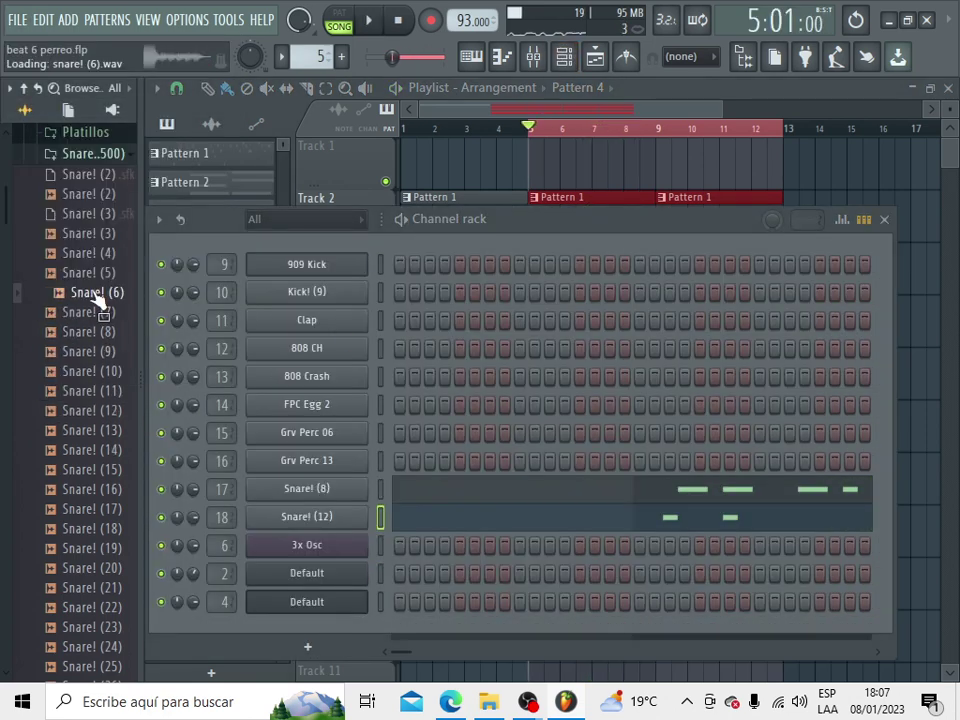
left_click_drag(92, 273, 309, 436)
Audition snare samples 22 through 25 and replace the Grv Perc 13 channel's sample with Snare! (25).
left_click(100, 568)
left_click(92, 607)
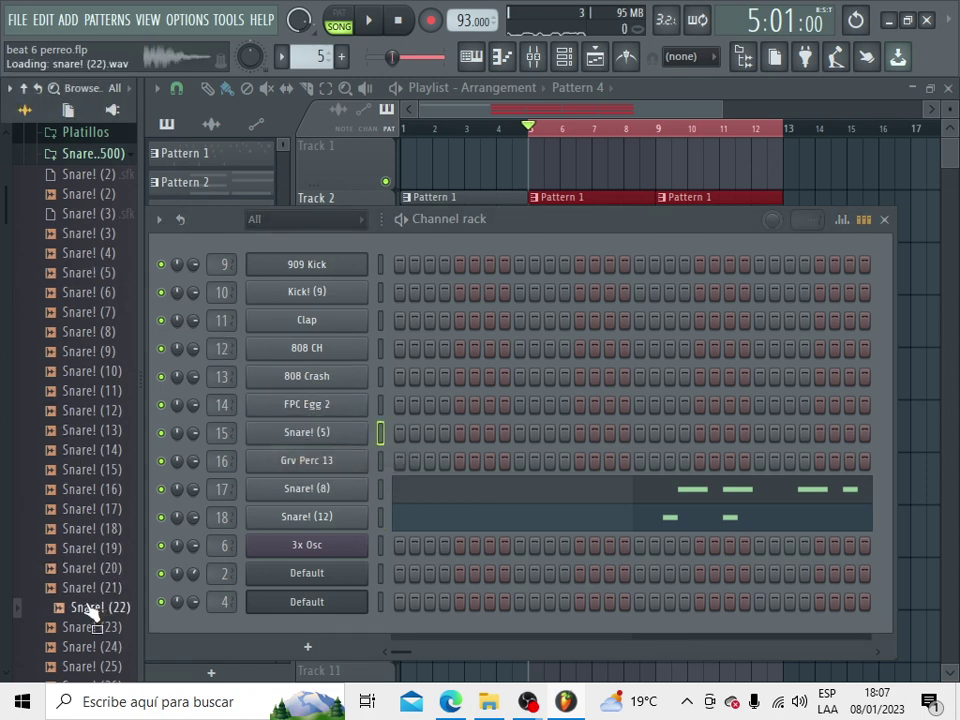
left_click(88, 628)
left_click(89, 648)
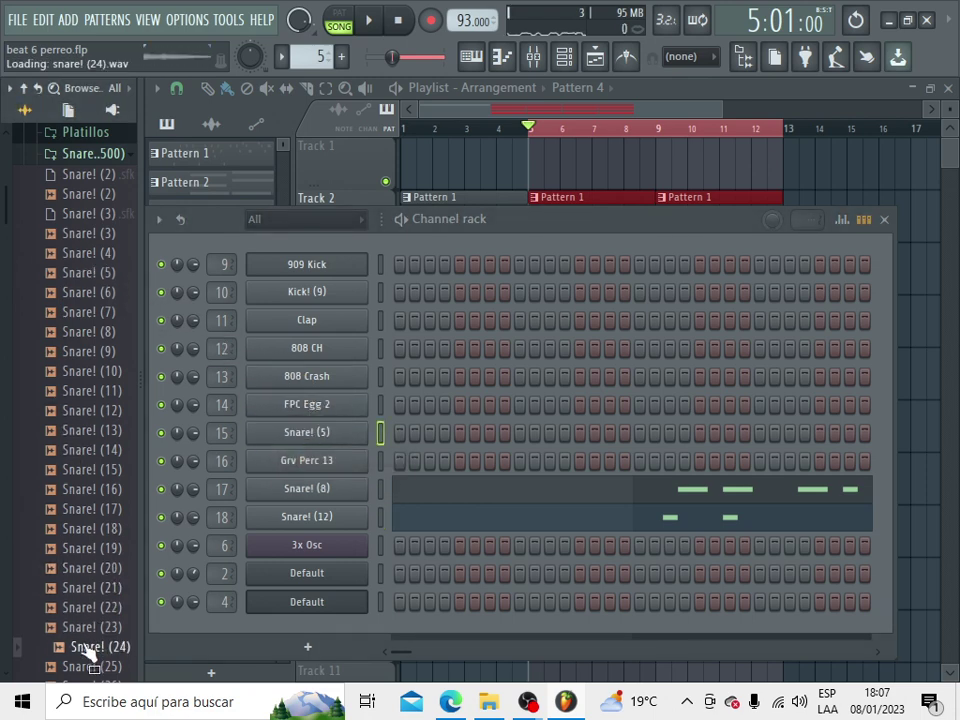
left_click(92, 666)
left_click_drag(295, 522, 348, 462)
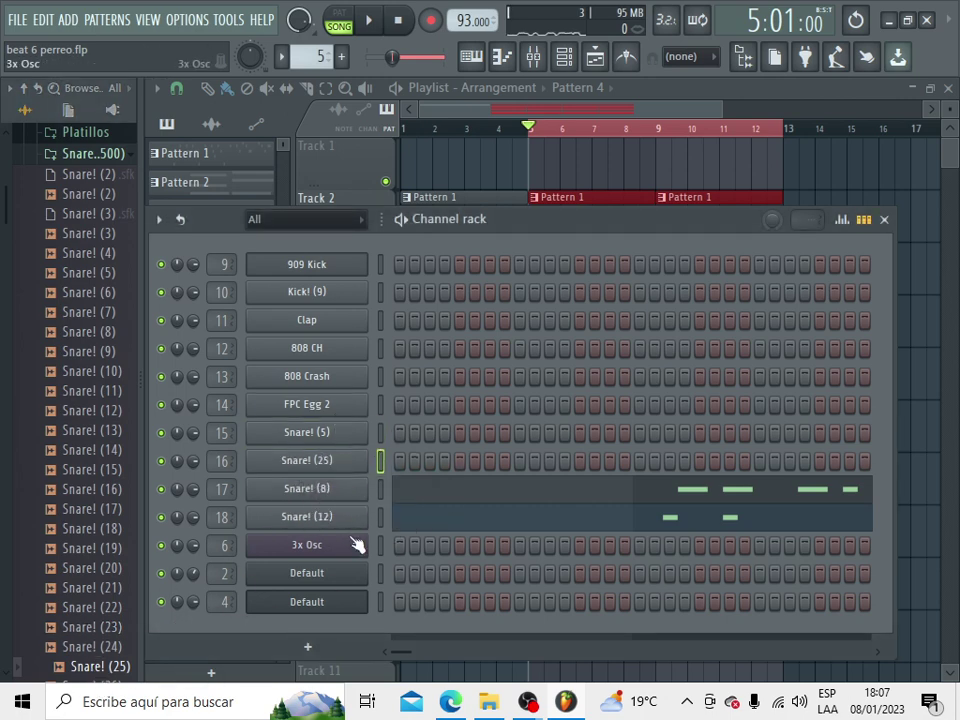
Copy the Snare! (8) notes from Pattern 5 and paste them into the Snare! (25) channel of Pattern 6.
right_click(333, 489)
left_click(604, 434)
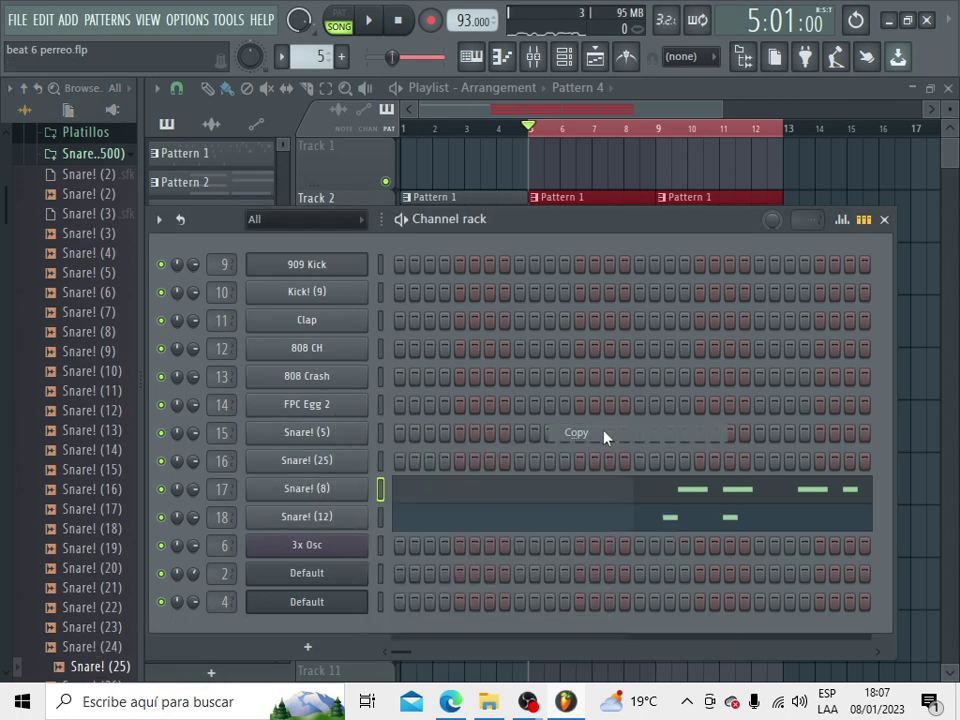
left_click_drag(319, 57, 319, 47)
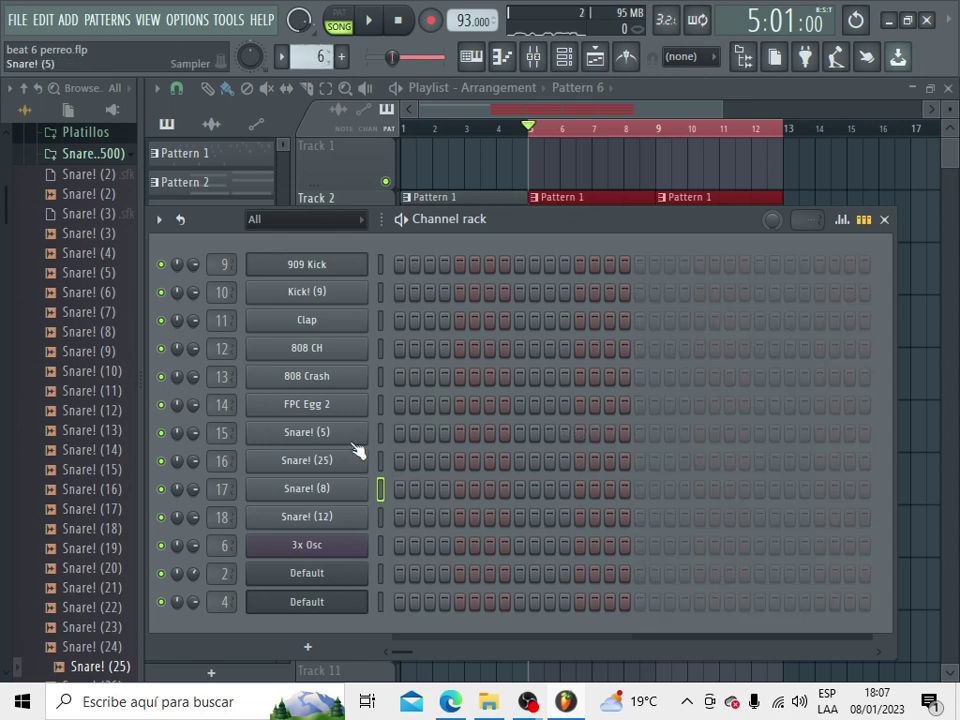
right_click(300, 460)
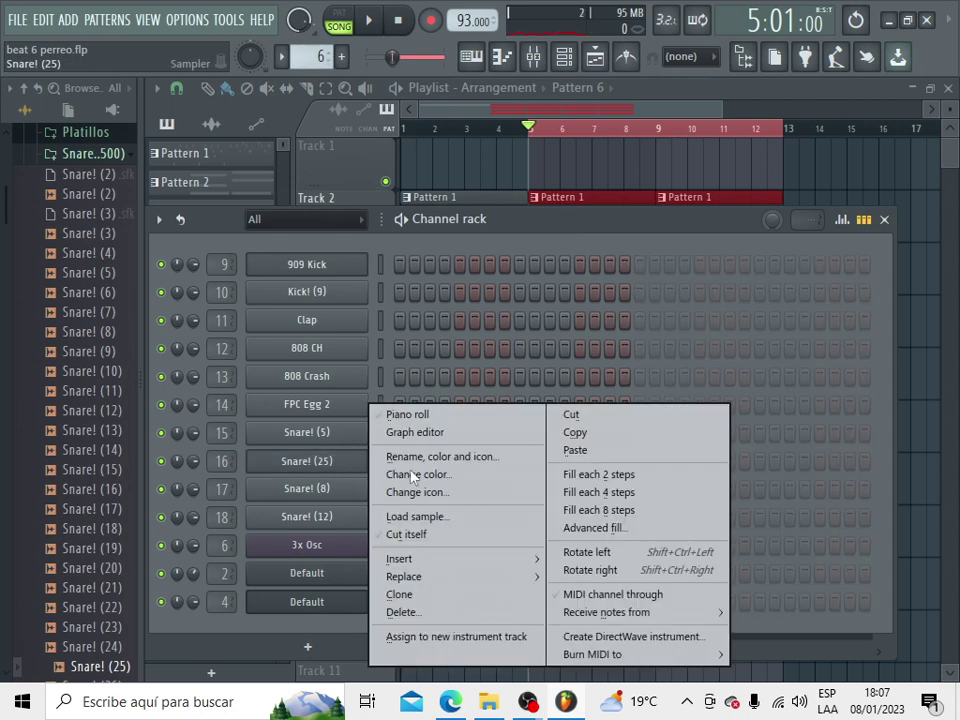
left_click(575, 450)
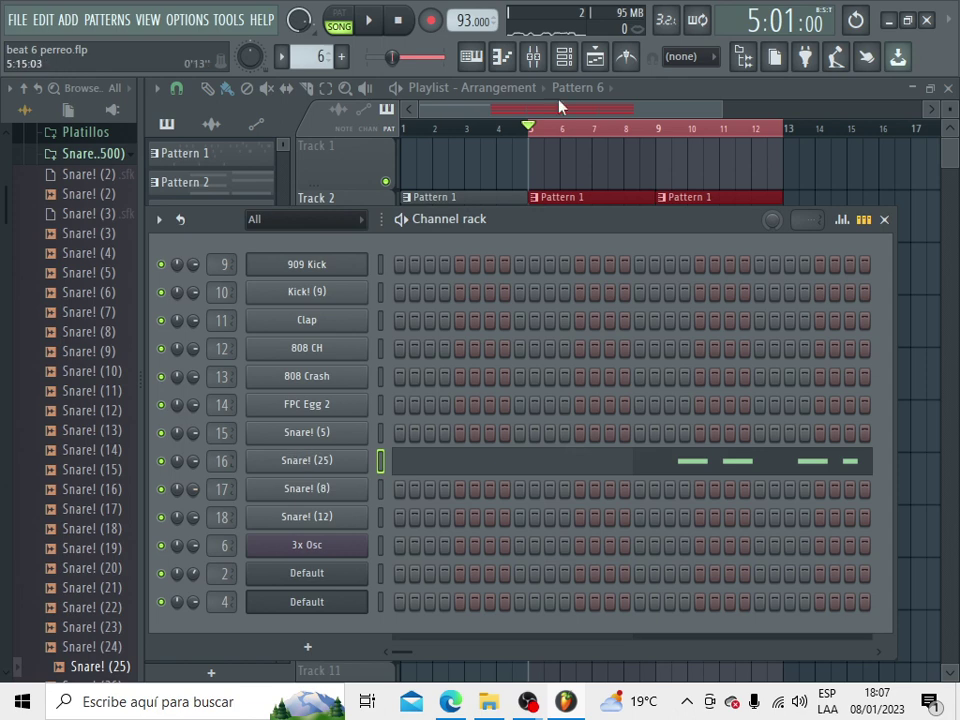
Place Pattern 6 on Track 6, trim the clip to bars 9 and 10, and add a second copy at bar 11.
left_click(560, 108)
left_click(661, 432)
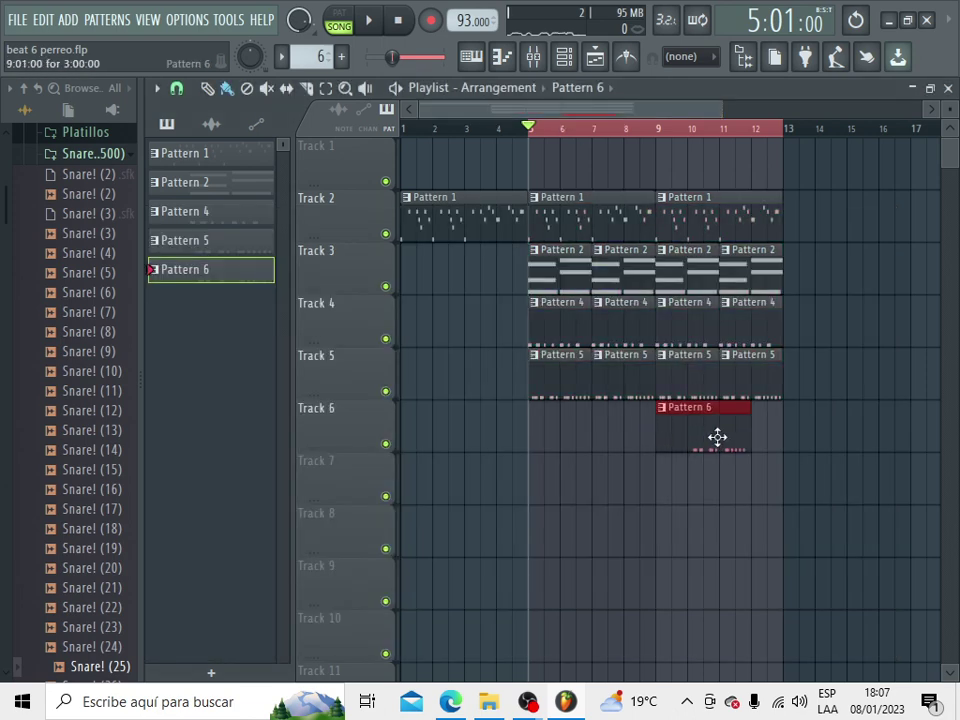
right_click(658, 439)
left_click(692, 439)
left_click_drag(692, 439, 655, 449)
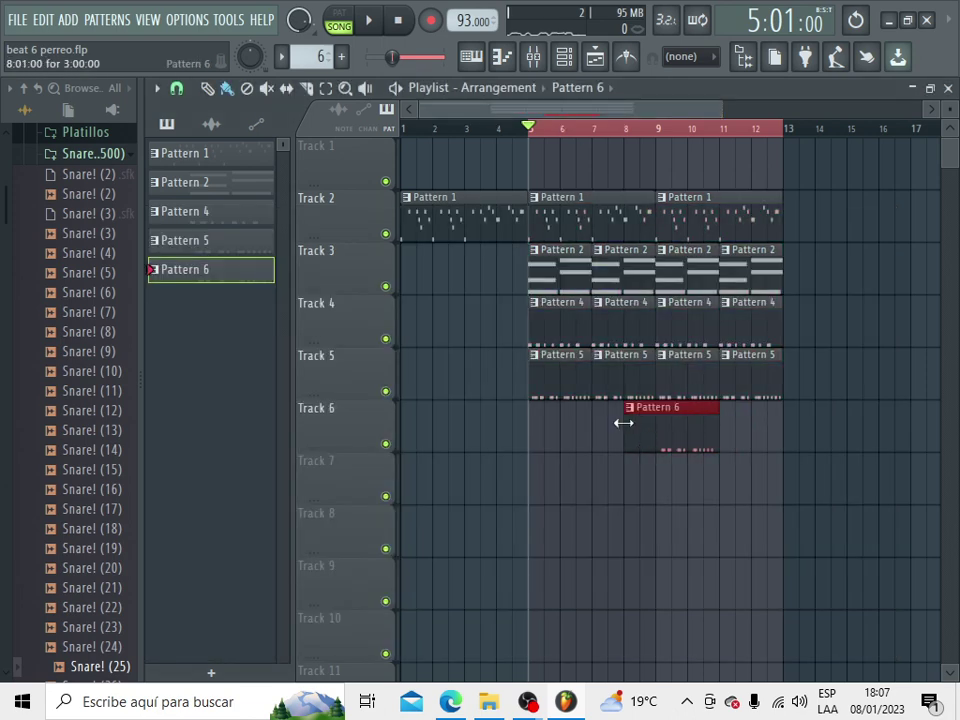
left_click(730, 433)
right_click(730, 433)
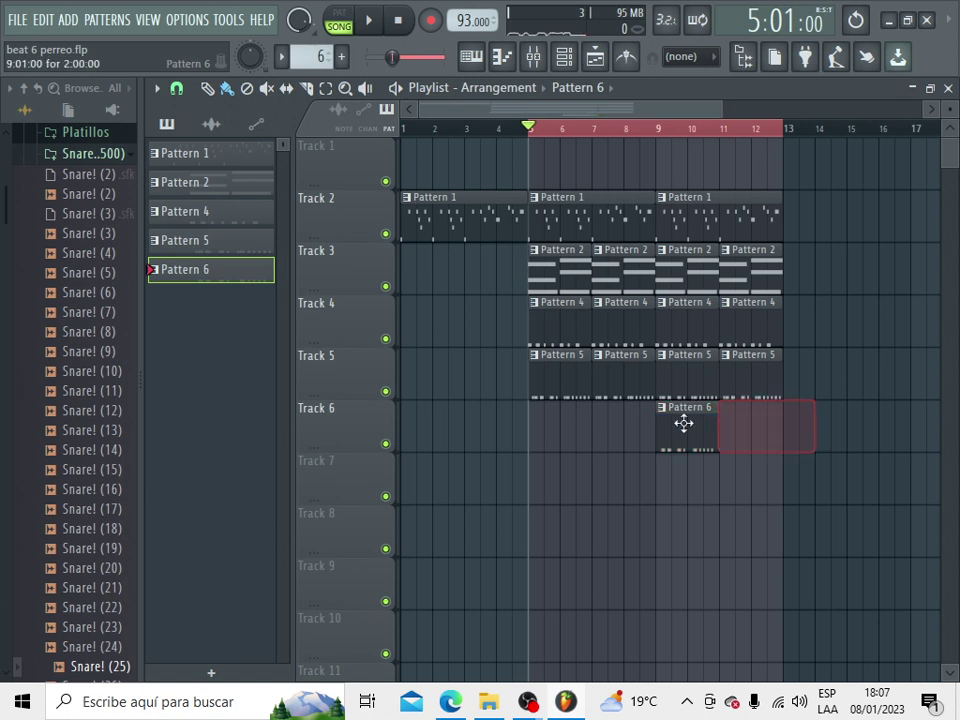
left_click(731, 432)
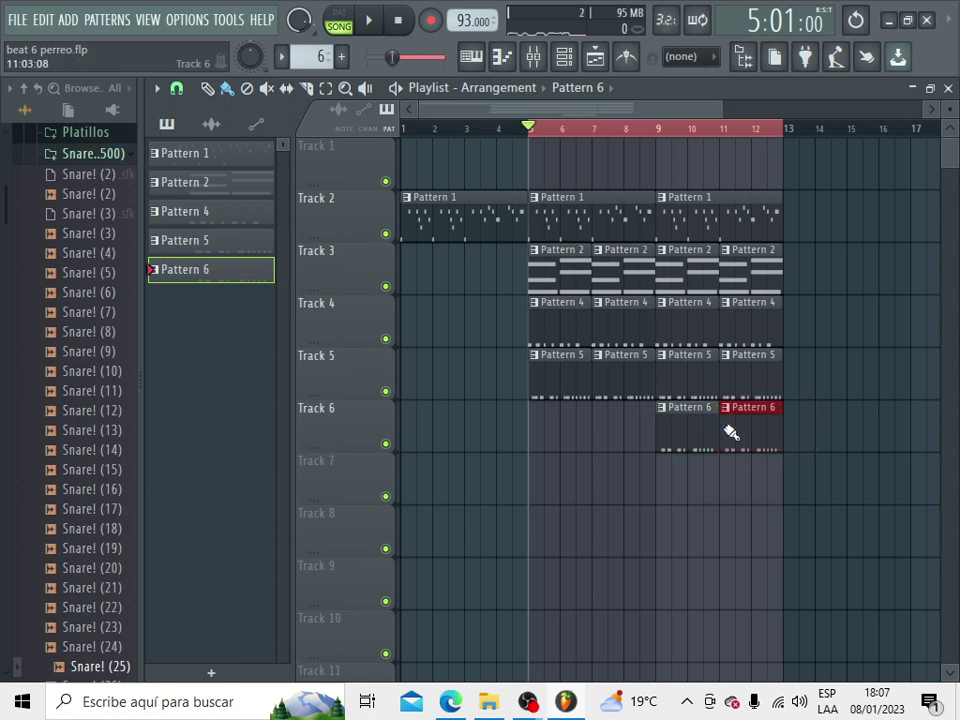
Delete the Pattern 5 and Pattern 4 clips from bar 9 onward on Tracks 5 and 4.
right_click(703, 362)
right_click(750, 368)
right_click(691, 318)
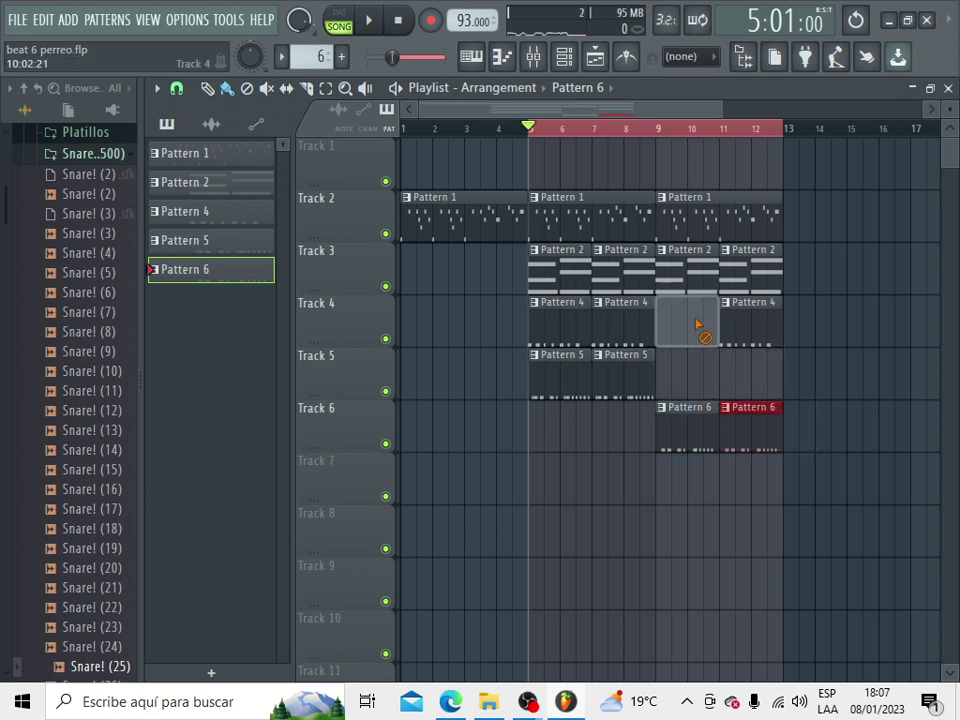
right_click(750, 320)
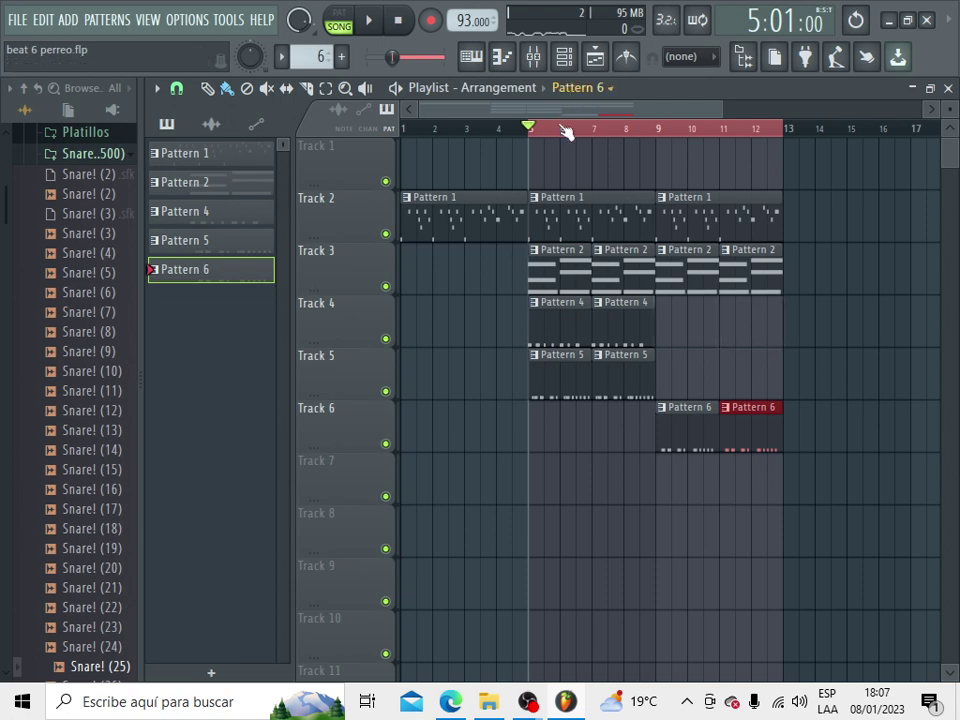
Copy the 909 Kick notes from Pattern 4 and switch the channel rack to Pattern 6.
double_click(561, 330)
left_click(564, 60)
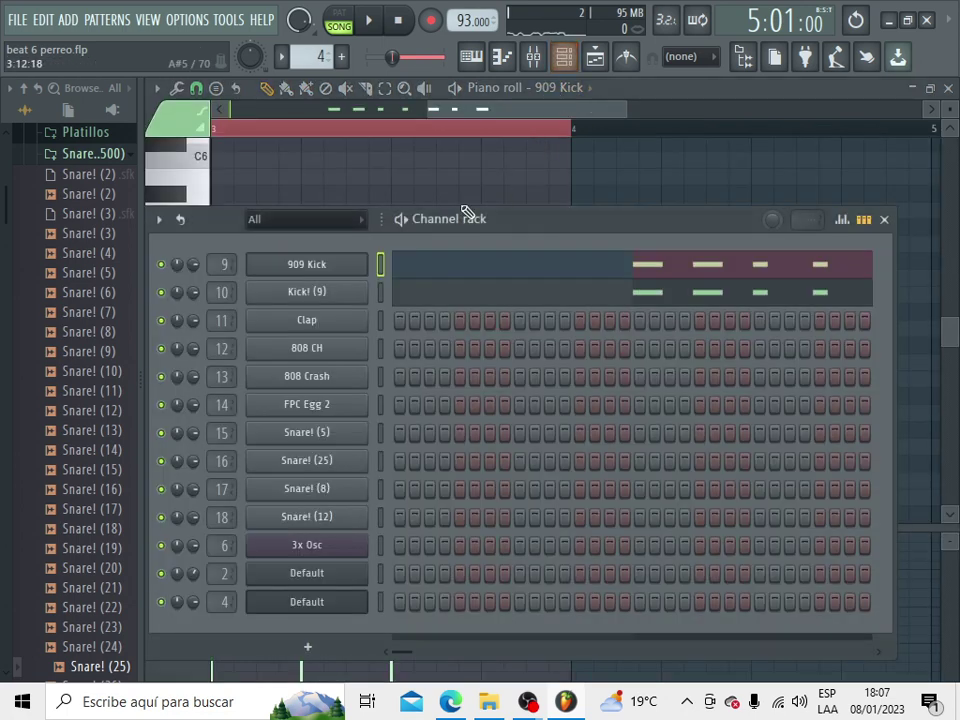
right_click(325, 266)
left_click(605, 283)
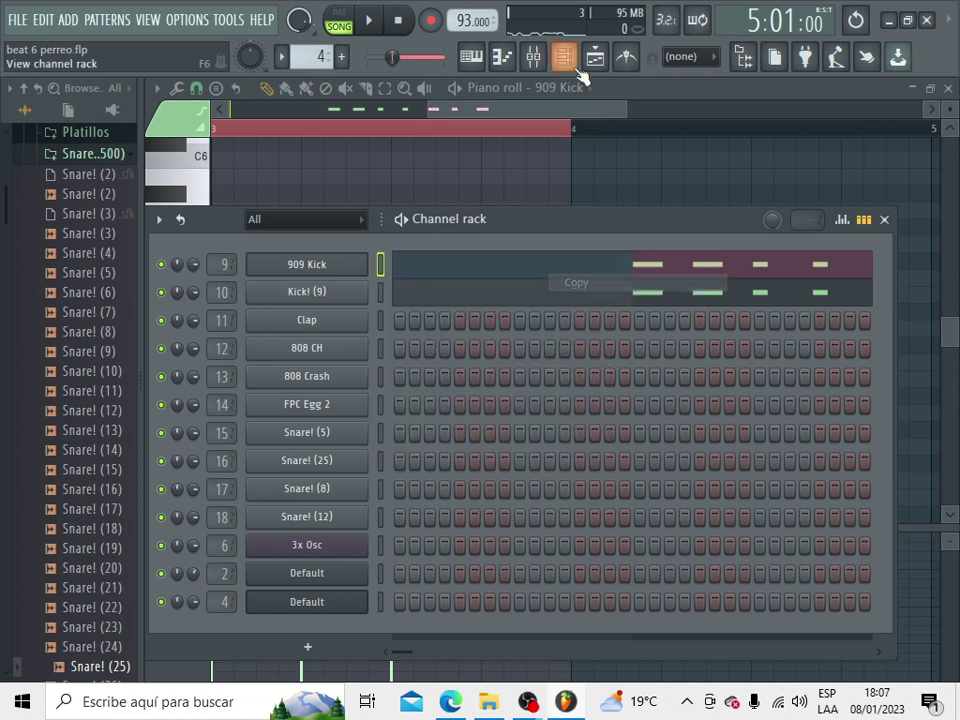
left_click(595, 58)
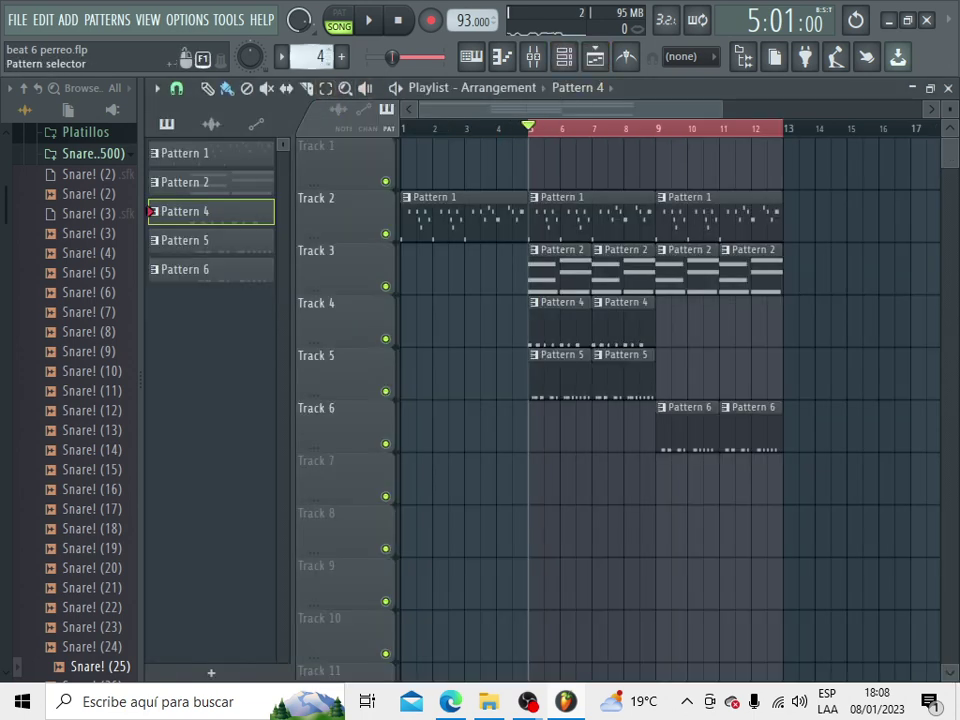
left_click(319, 57)
left_click(564, 57)
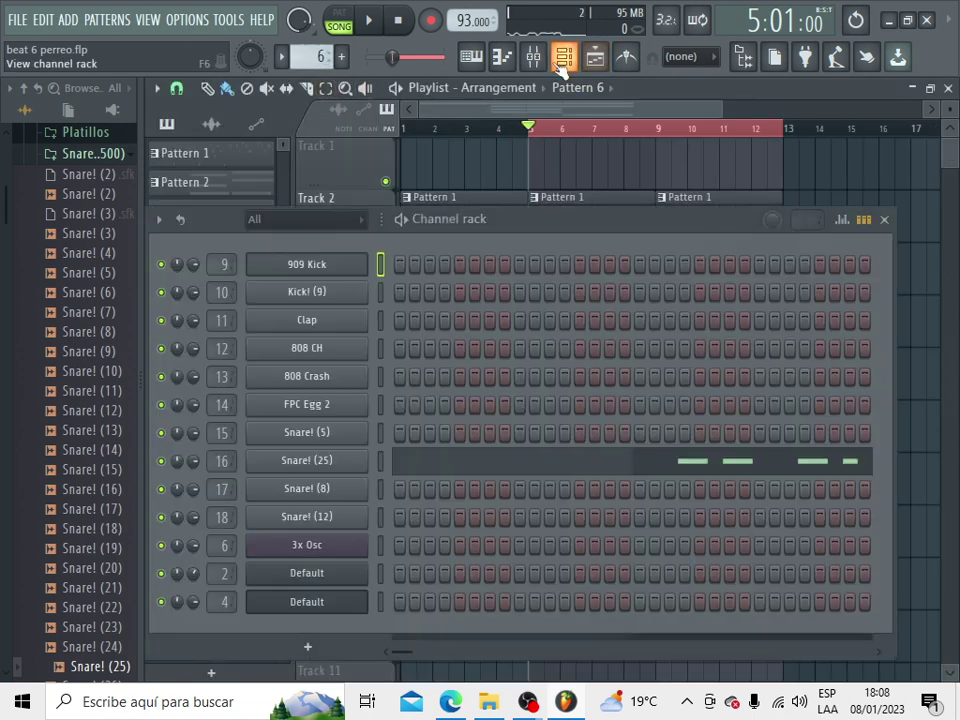
Audition samples in the kick folder and replace the Clap channel's sample with Kick! (5).
scroll(84, 325, "up", 4)
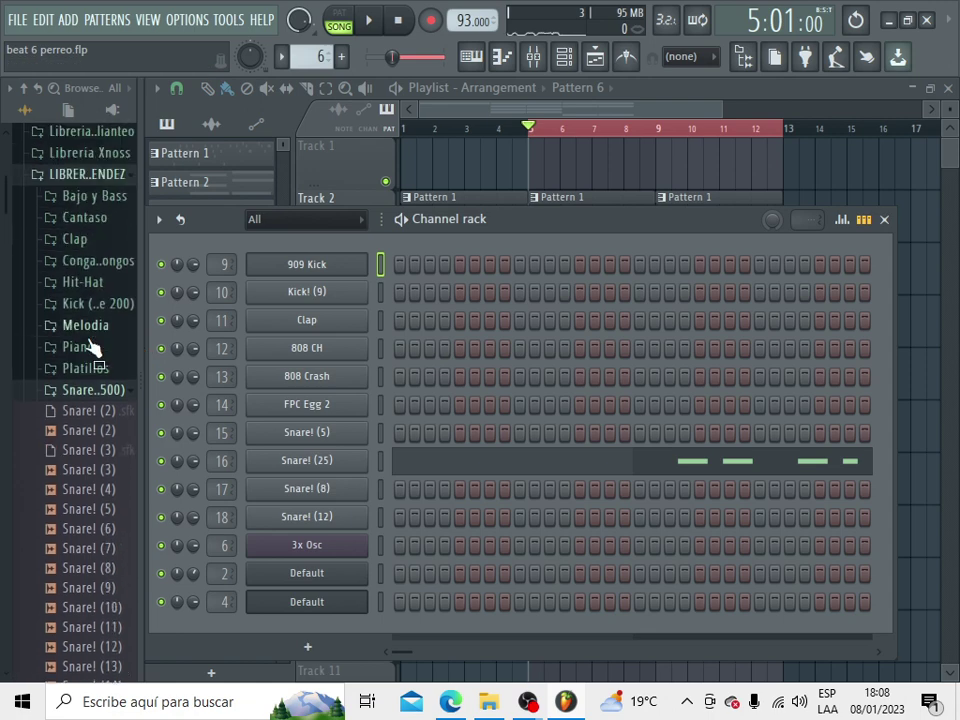
left_click(84, 390)
left_click(94, 303)
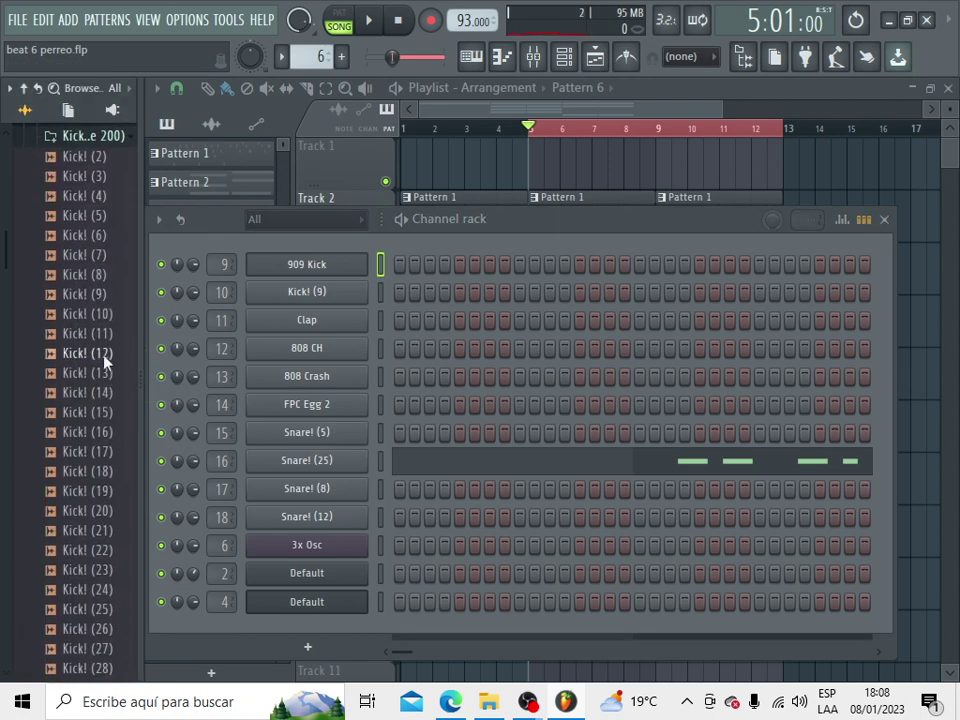
left_click(90, 314)
left_click(88, 297)
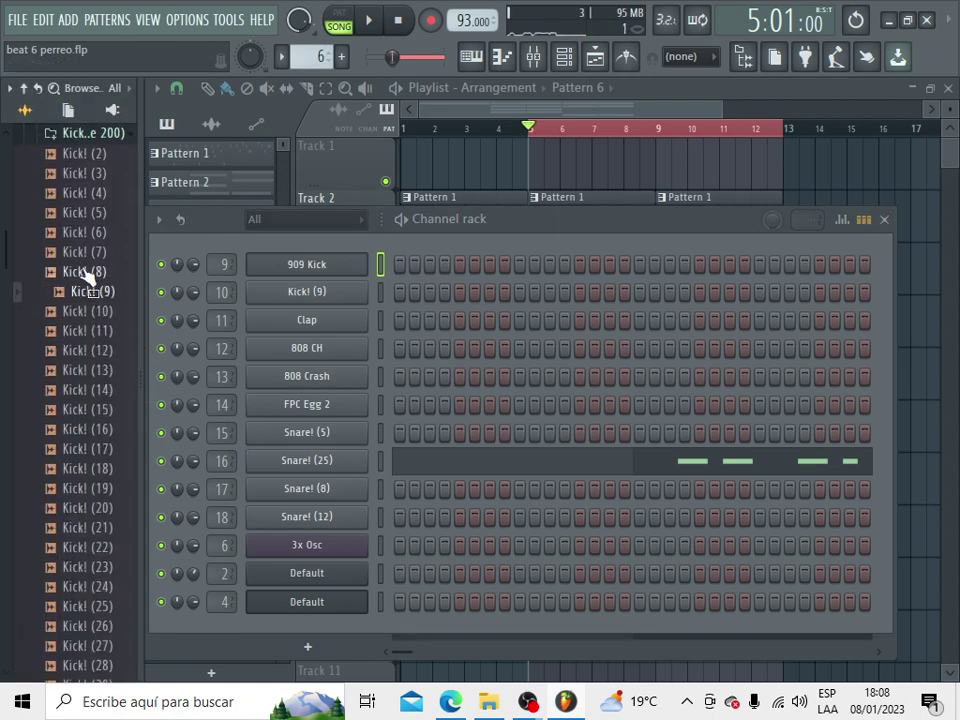
left_click_drag(86, 269, 60, 179)
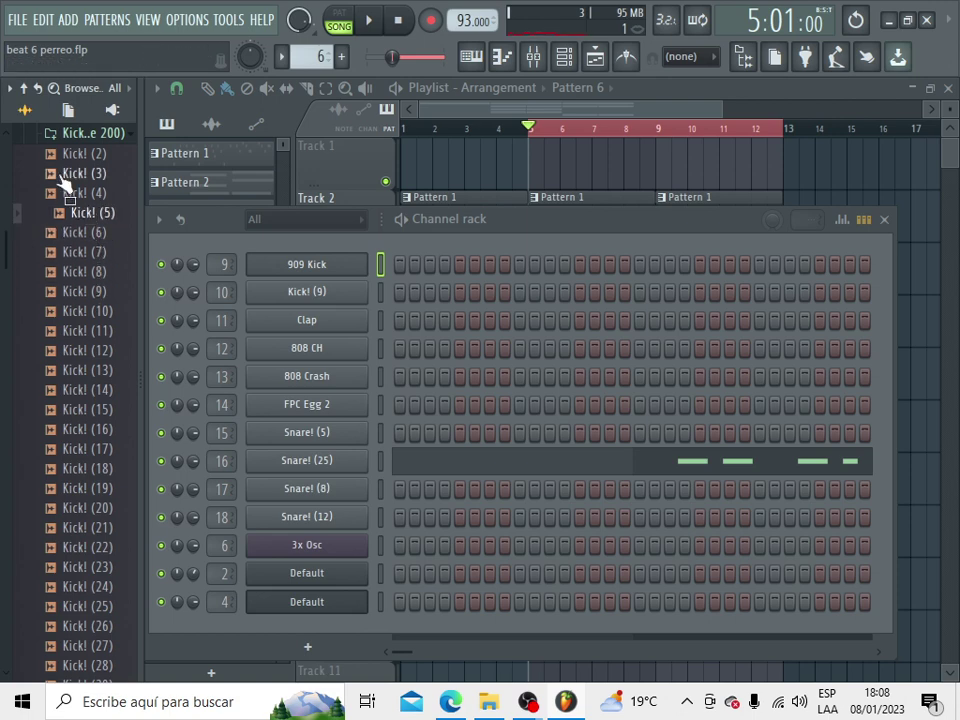
left_click_drag(92, 224, 330, 328)
Paste the copied kick notes into the Kick! (5) and 909 Kick channels of Pattern 6.
right_click(366, 320)
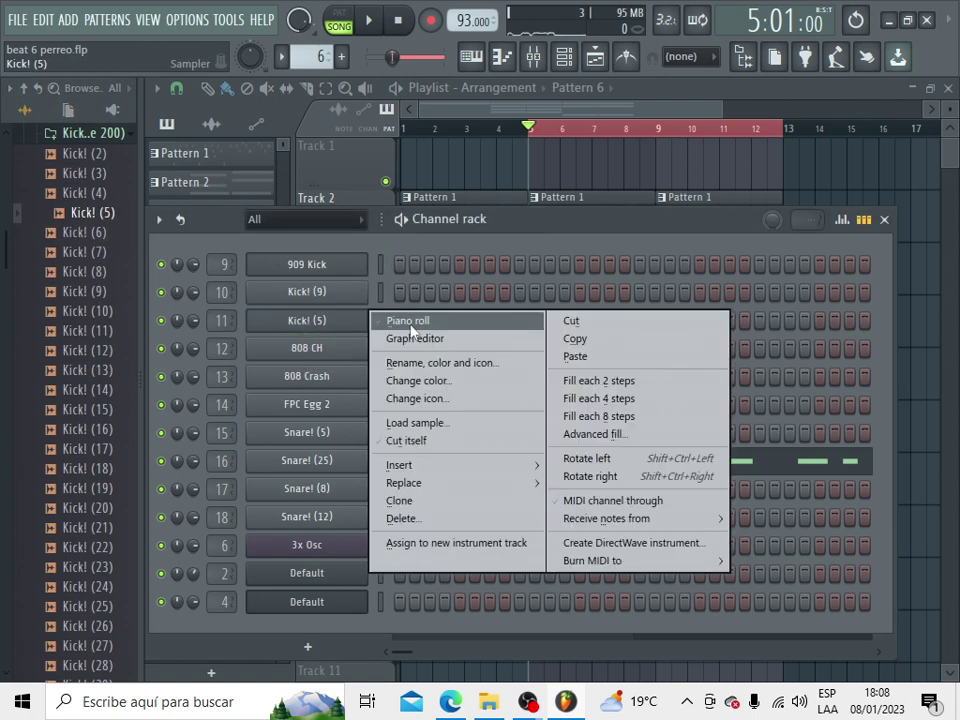
left_click(570, 356)
right_click(367, 268)
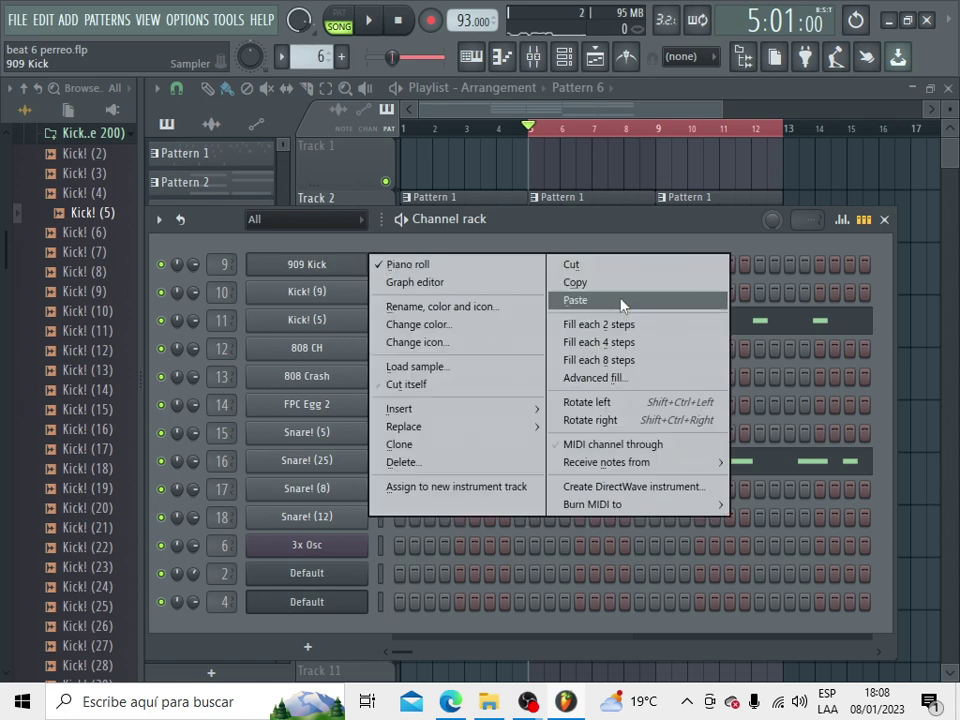
left_click(576, 300)
Place Pattern 6 on Track 4 trimmed to bars 9 and 10, repeat it at bar 11, and play the arrangement from bar 8.
left_click(619, 110)
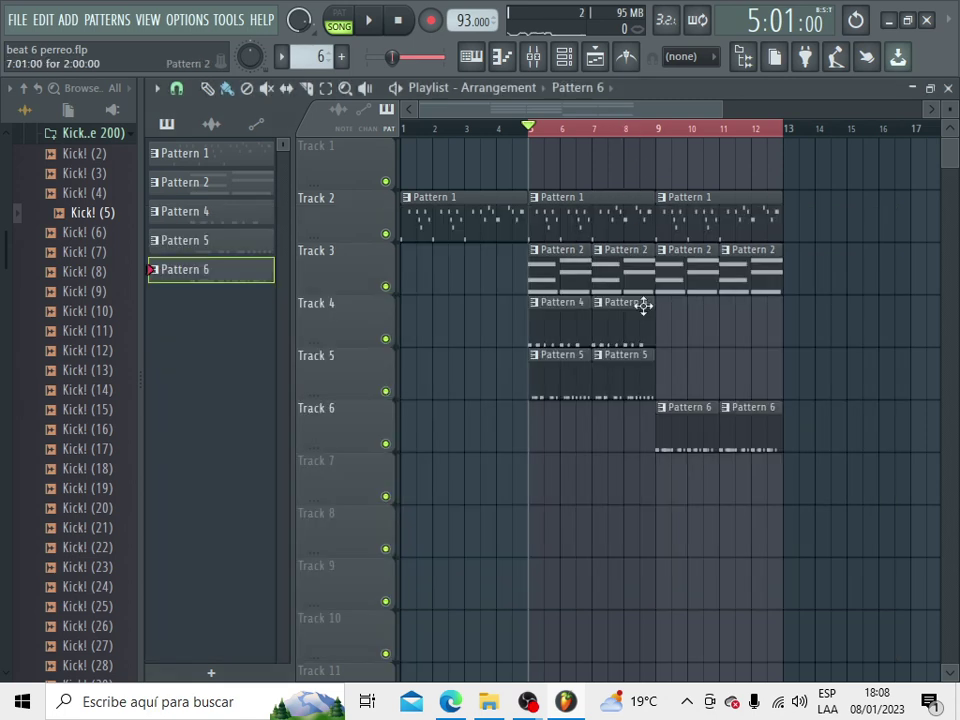
left_click(692, 329)
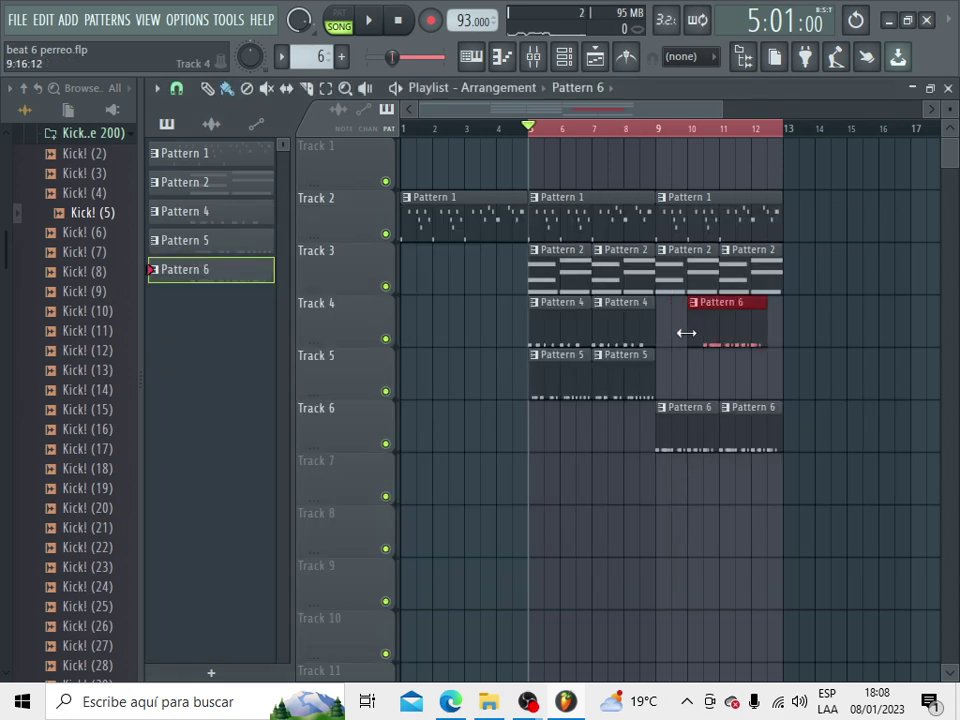
left_click_drag(722, 331, 684, 333)
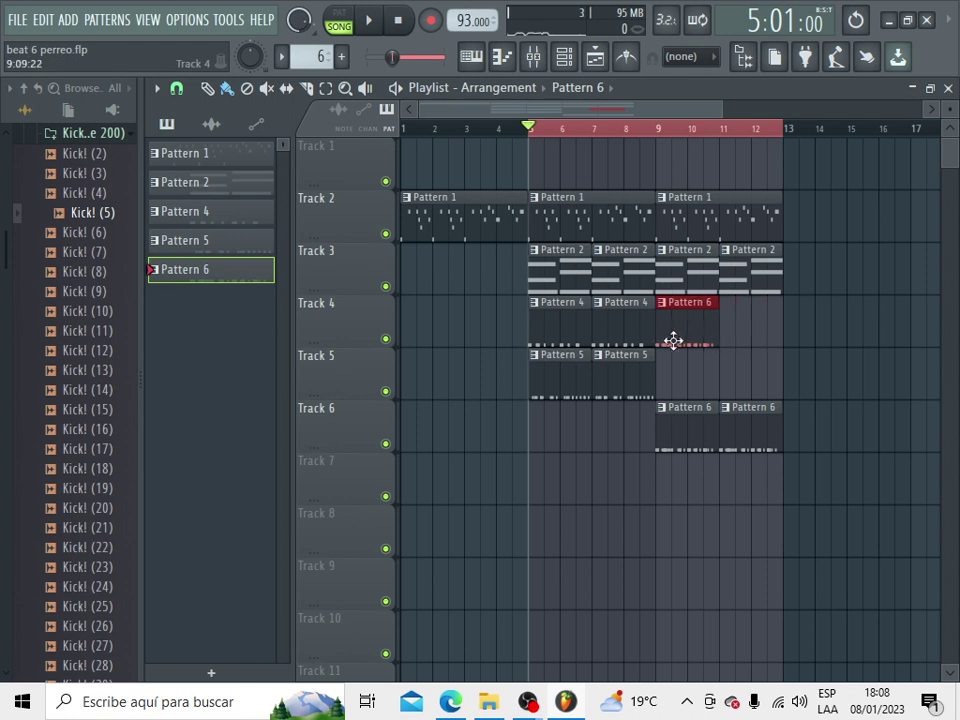
key("space")
left_click(738, 336)
right_click(725, 322)
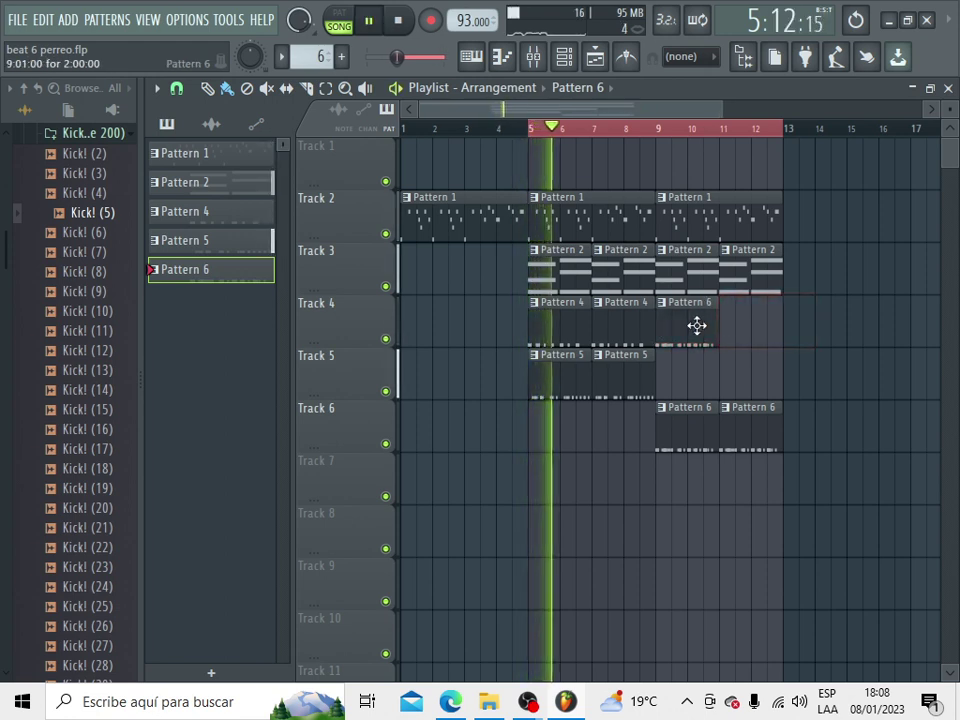
left_click(729, 326)
left_click(643, 131)
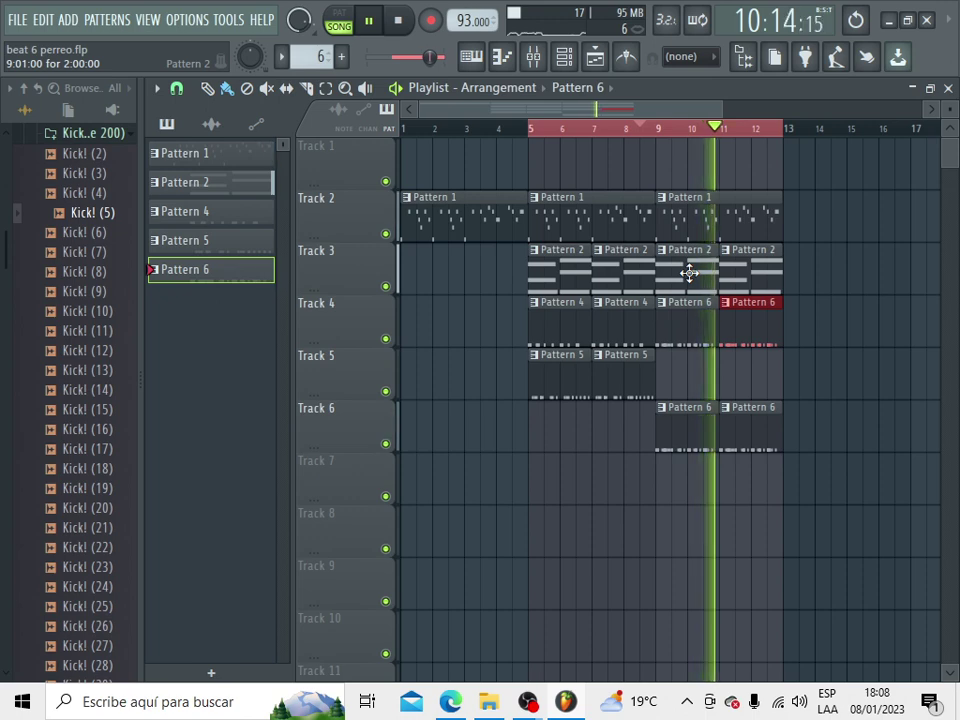
key("space")
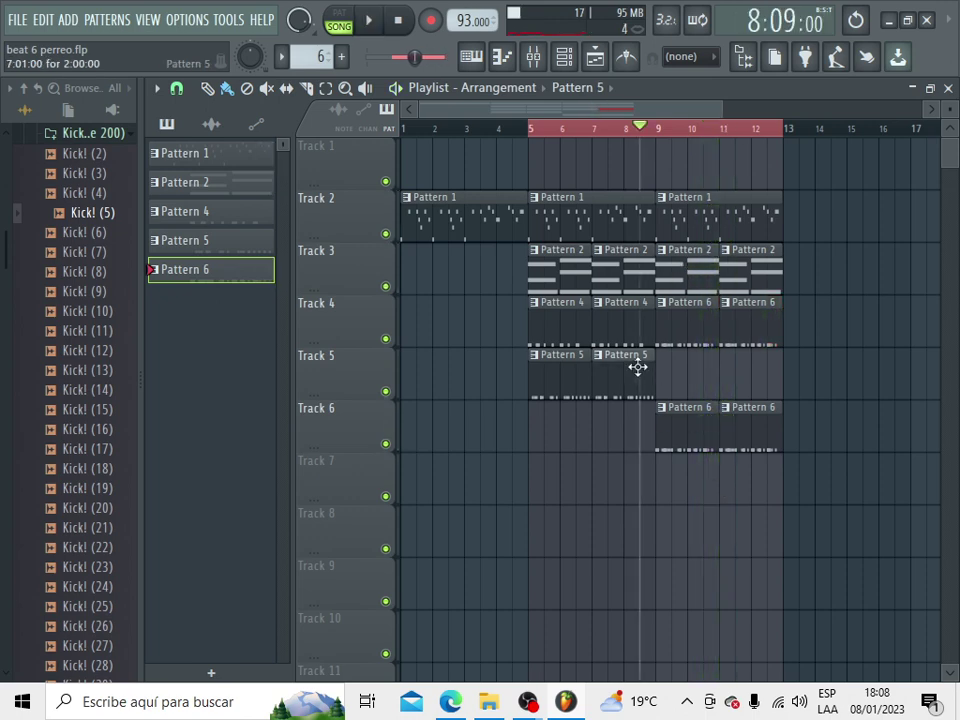
Copy the Snare! (12) notes from Pattern 5 and return to the playlist.
double_click(638, 367)
left_click(574, 58)
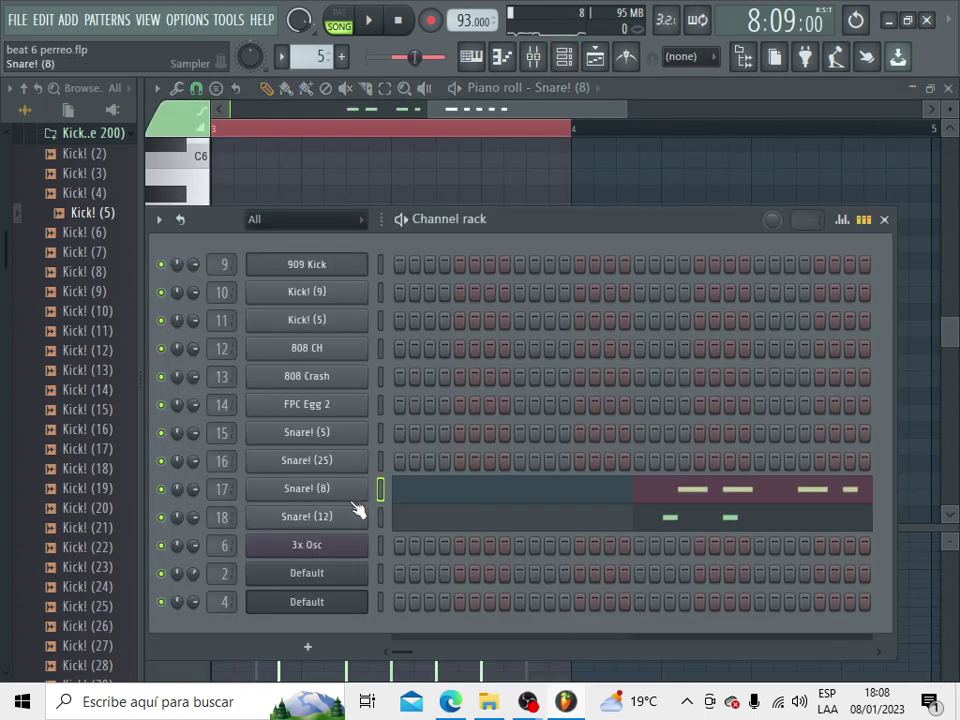
right_click(357, 510)
left_click(574, 433)
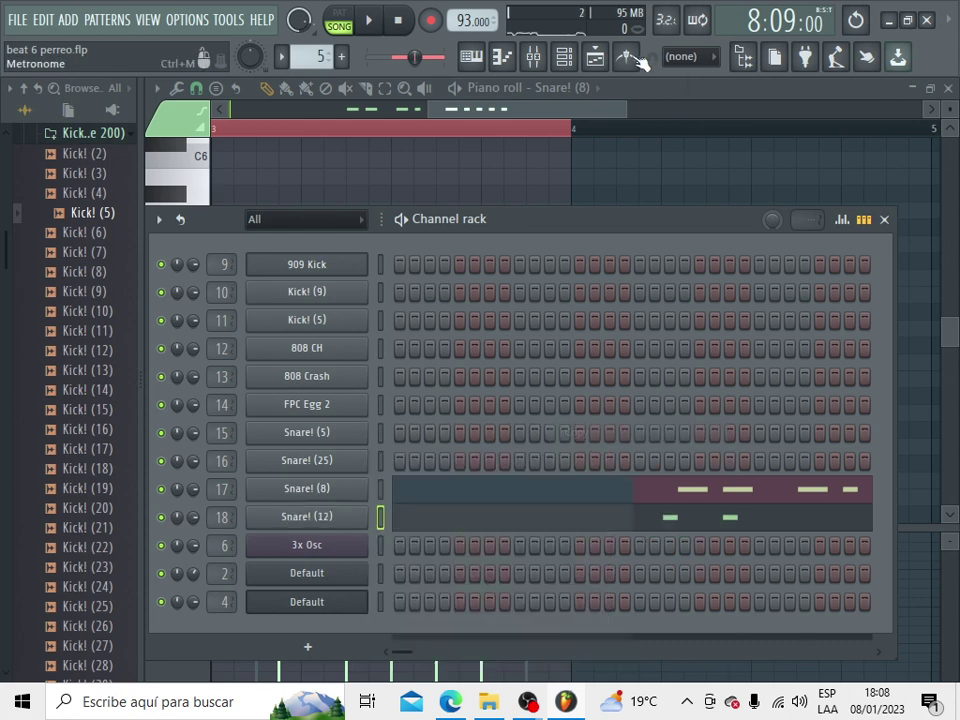
left_click(574, 58)
left_click(594, 59)
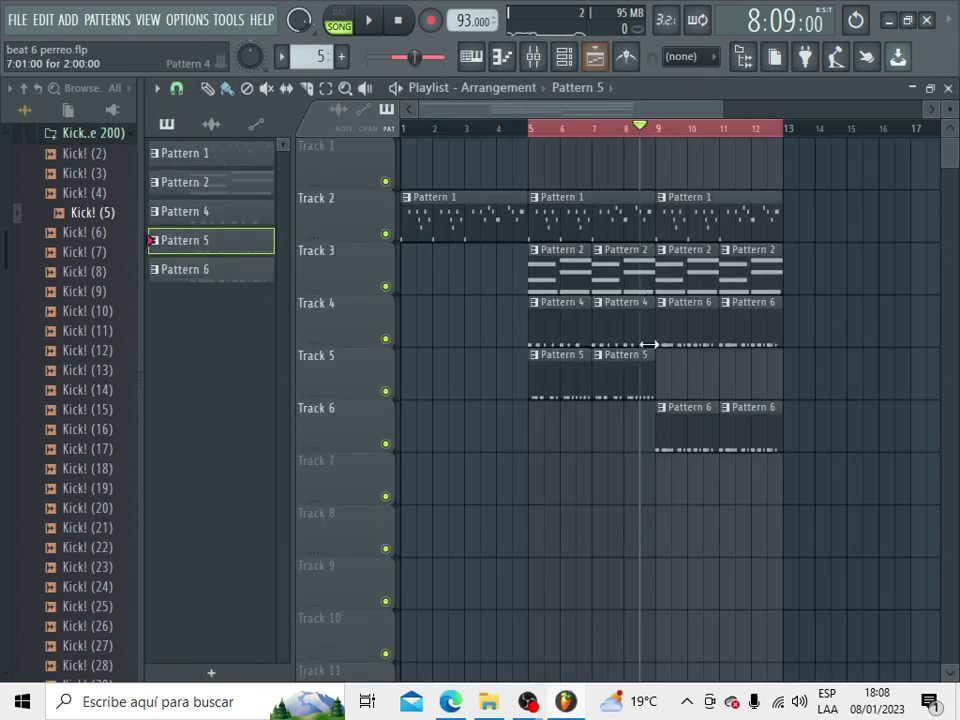
Paste the copied snare notes into the Snare! (5) channel of Pattern 6 and play the arrangement from bar 8.
double_click(693, 452)
left_click(594, 58)
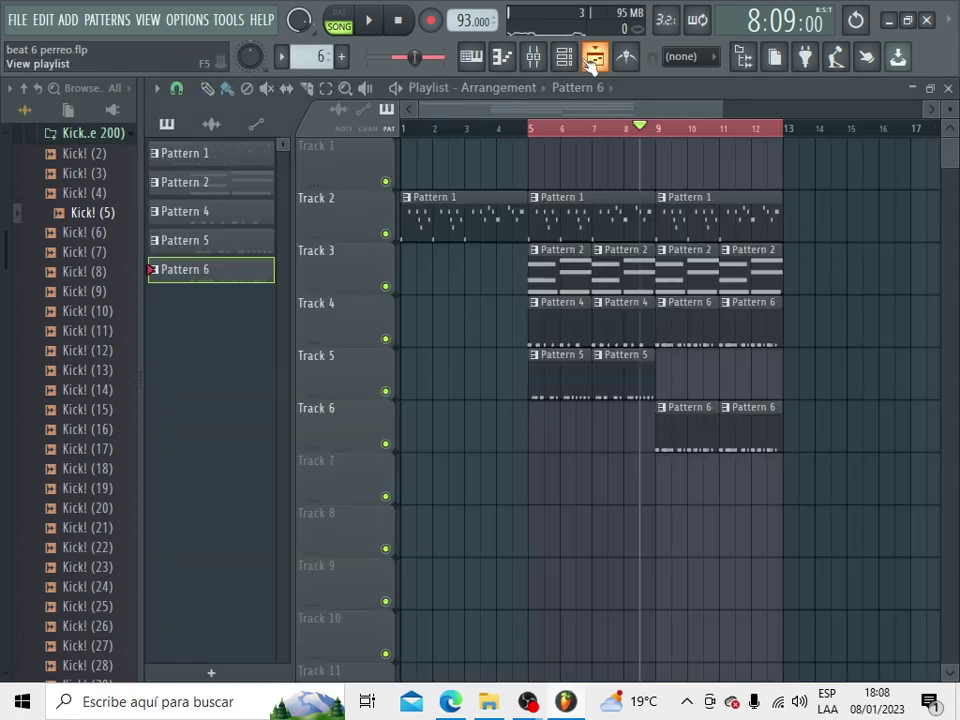
left_click(583, 60)
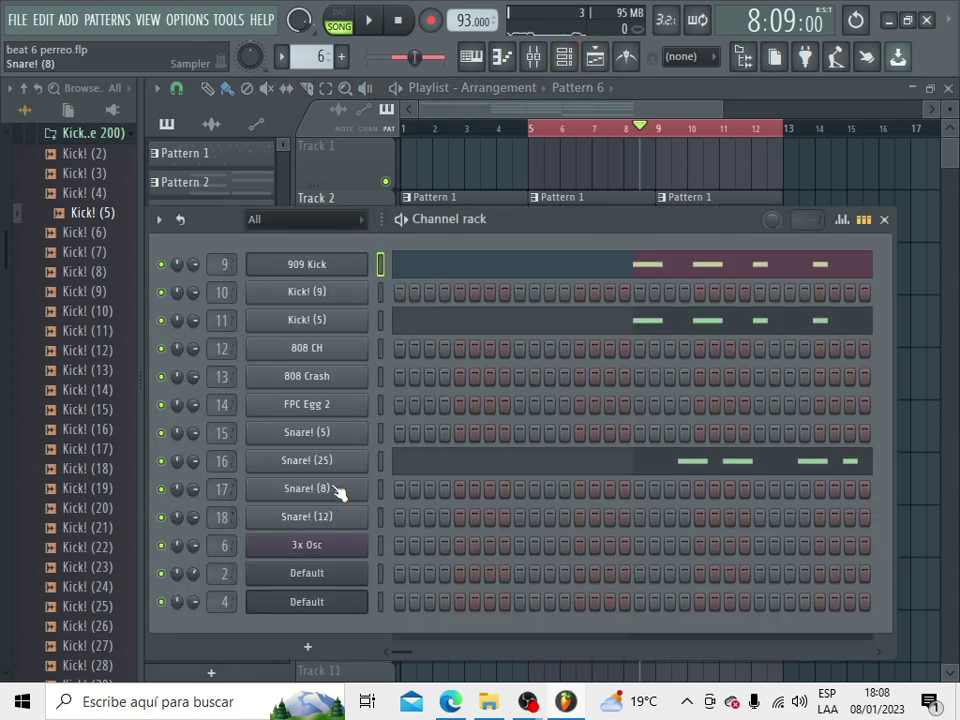
right_click(336, 438)
left_click(578, 451)
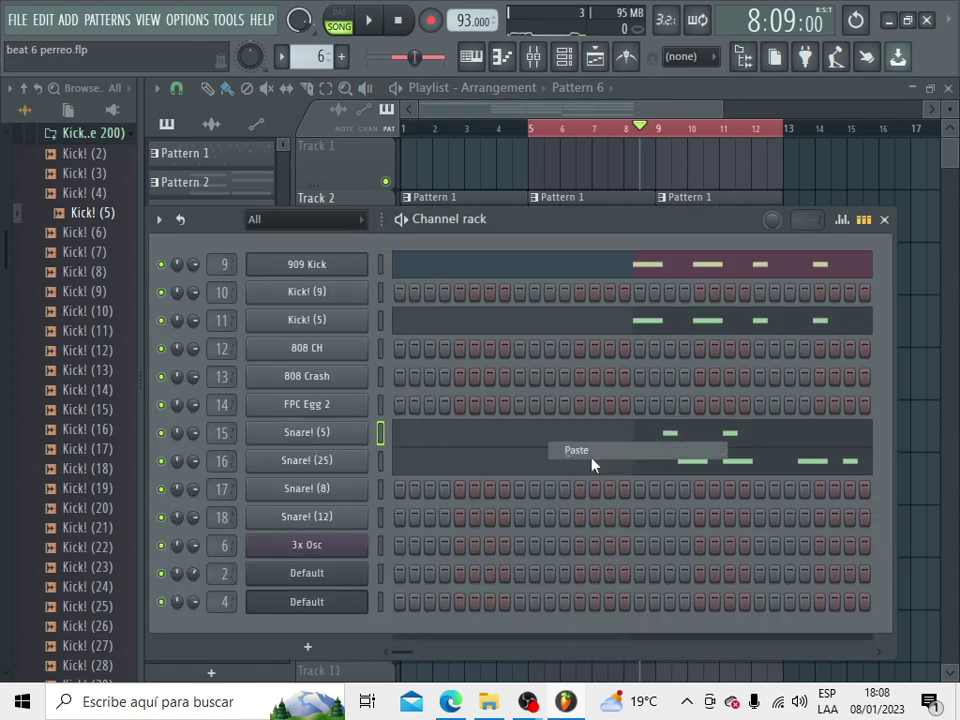
key("space")
left_click(594, 58)
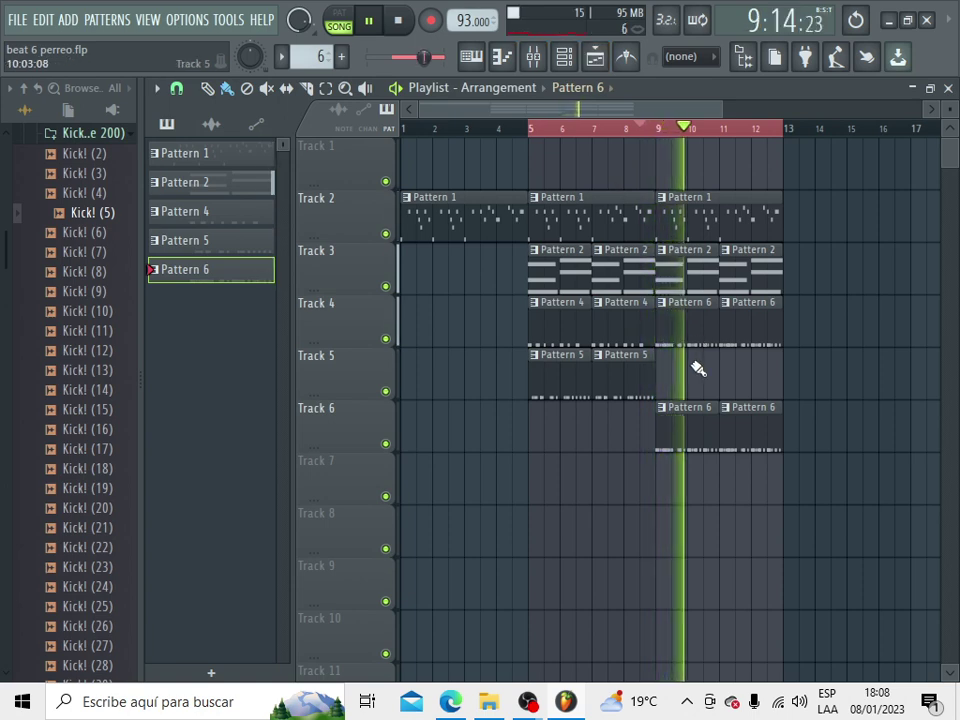
key("space")
Switch to the empty Pattern 7 and open the 3x Osc channel to check its sound, volume envelope and polyphony settings.
left_click(564, 58)
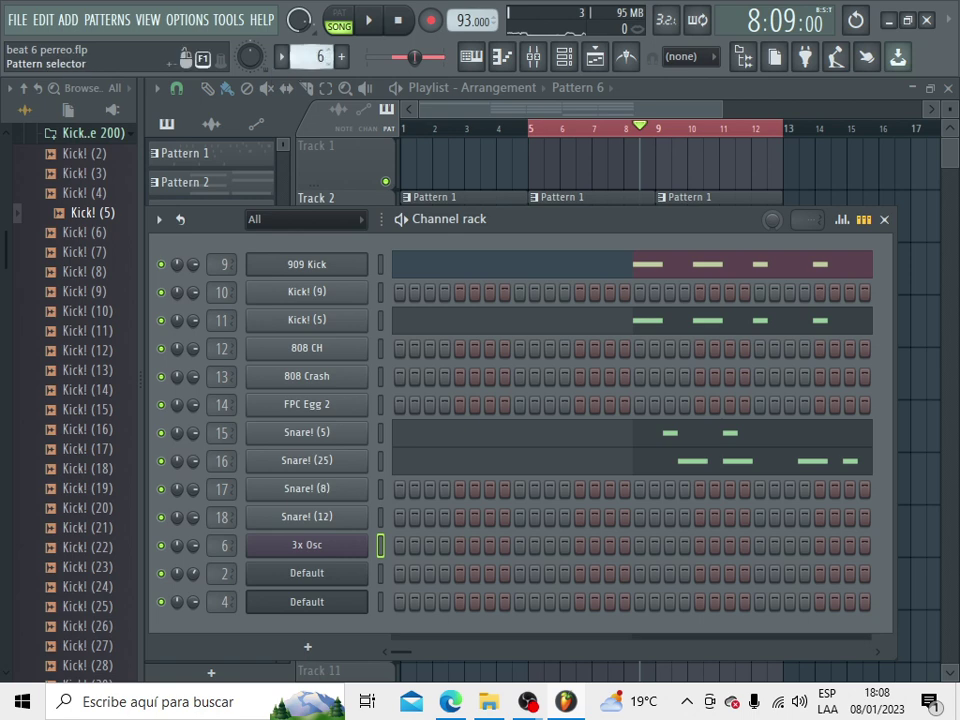
left_click_drag(317, 57, 317, 49)
left_click(345, 550)
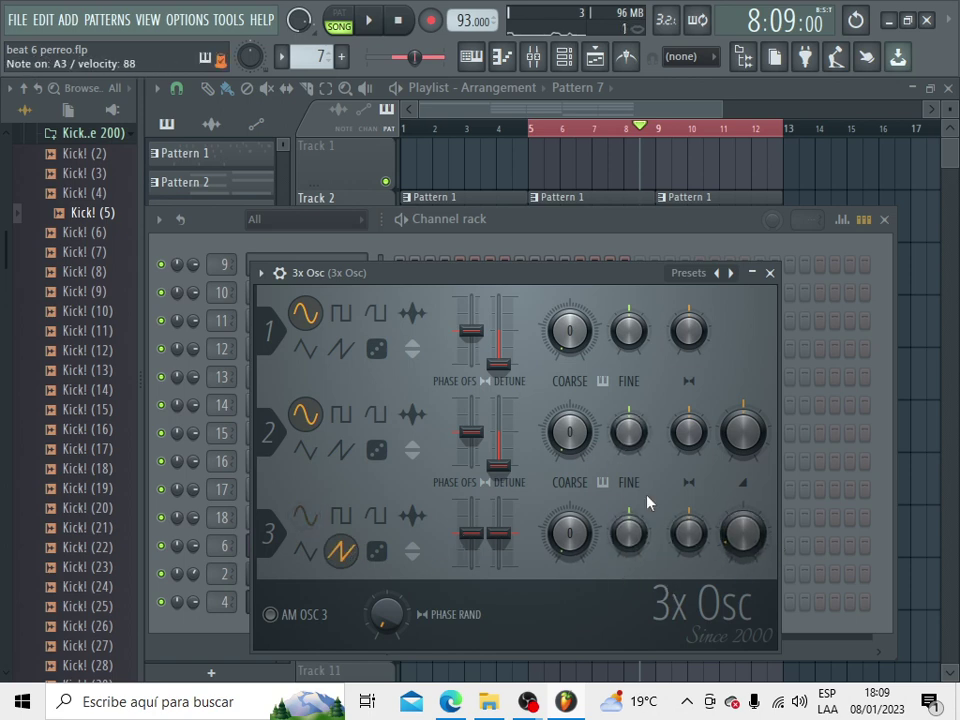
left_click(580, 113)
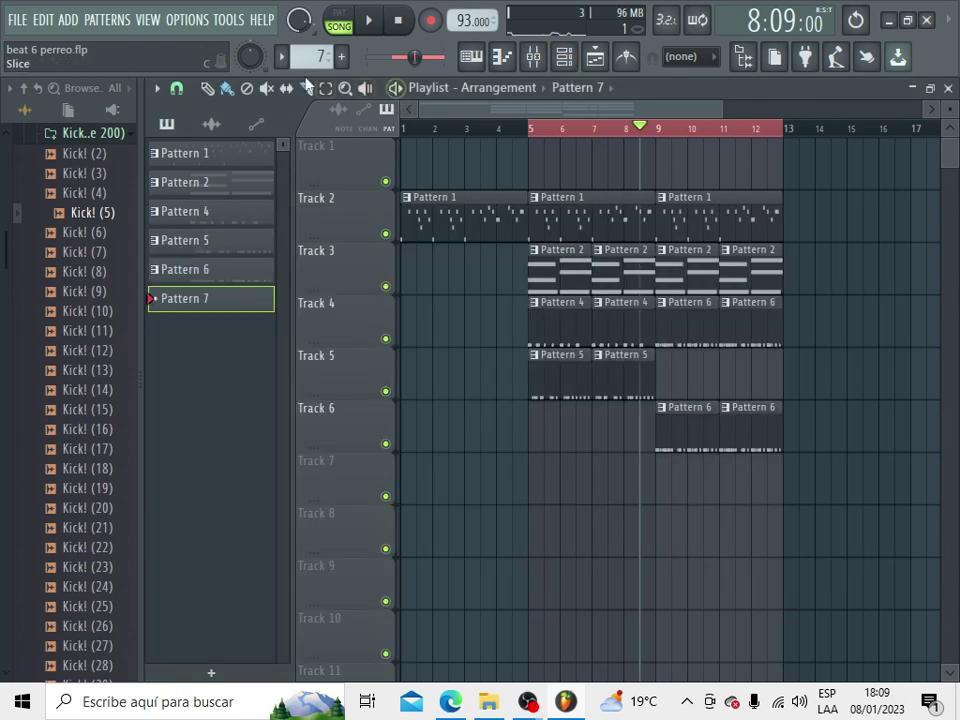
left_click(595, 57)
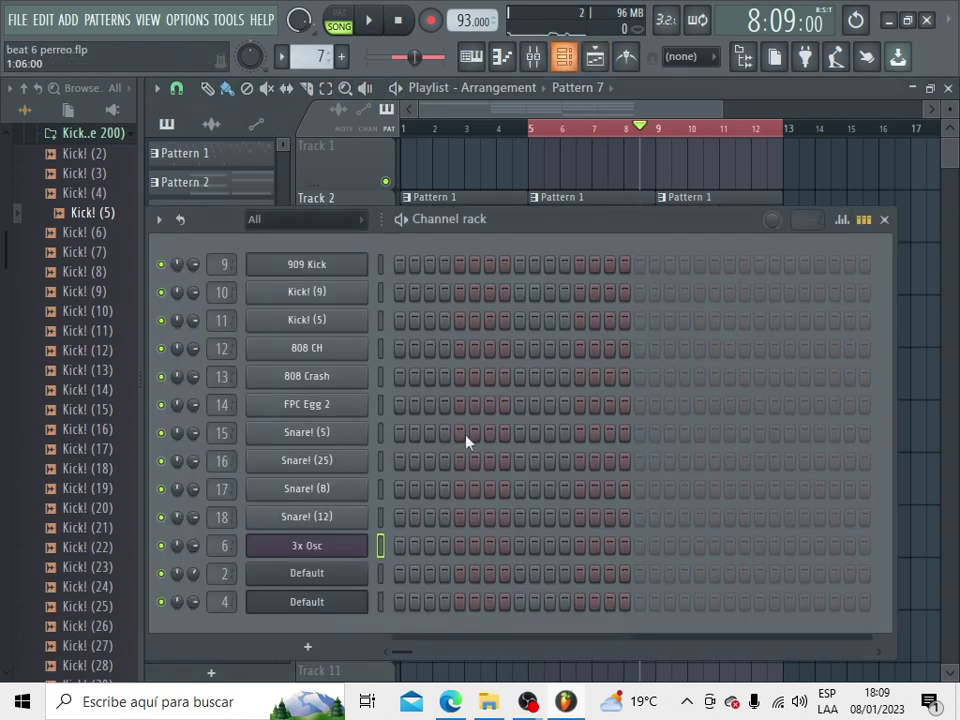
left_click(330, 544)
left_click(280, 273)
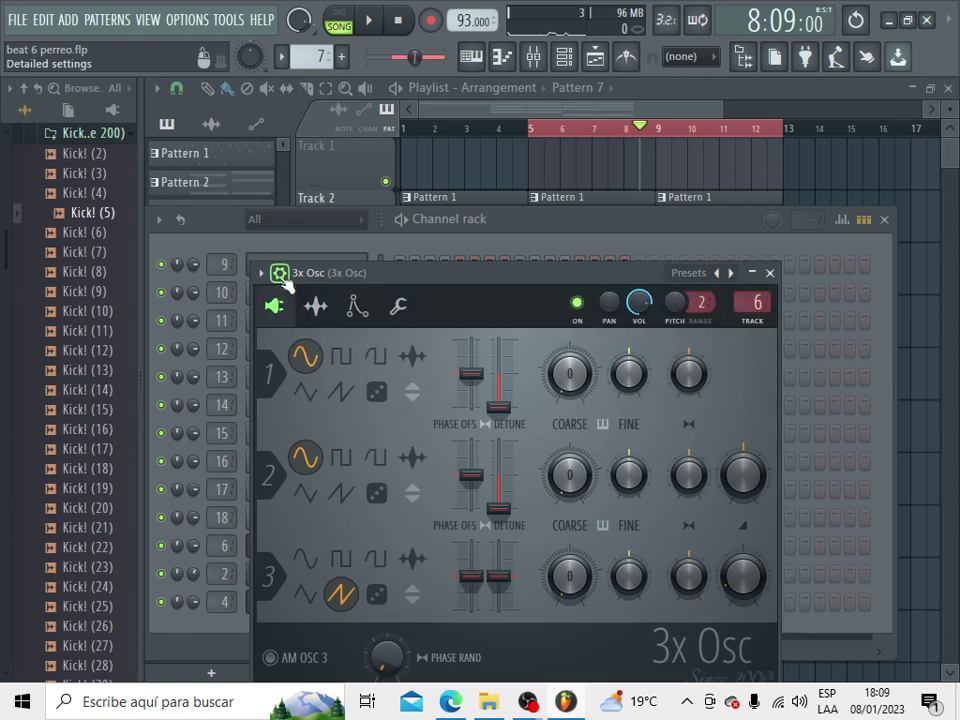
left_click(356, 308)
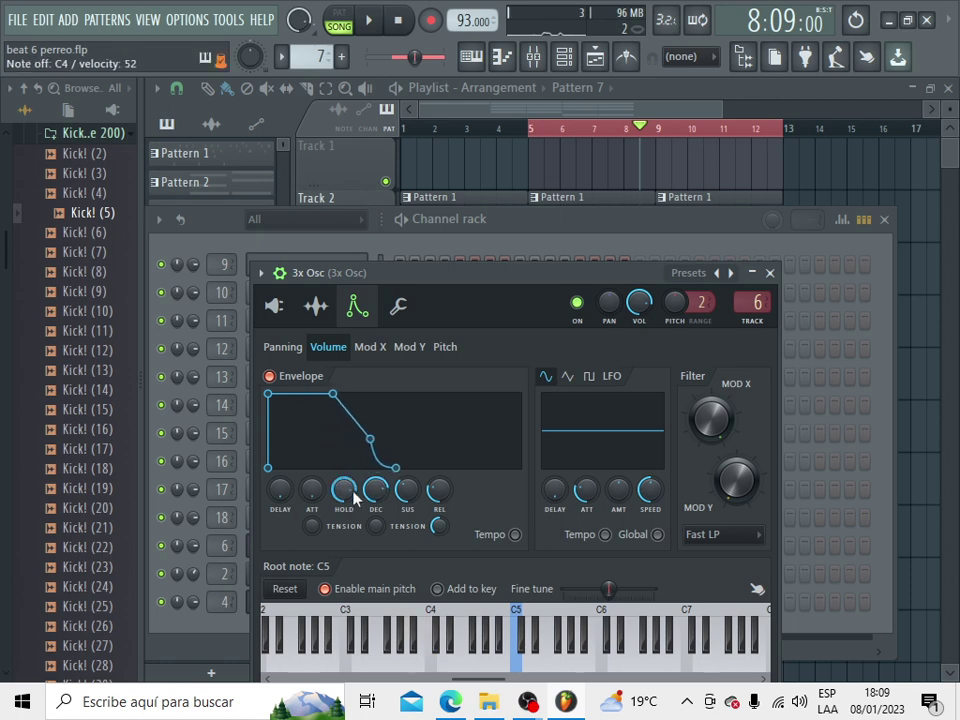
left_click(398, 306)
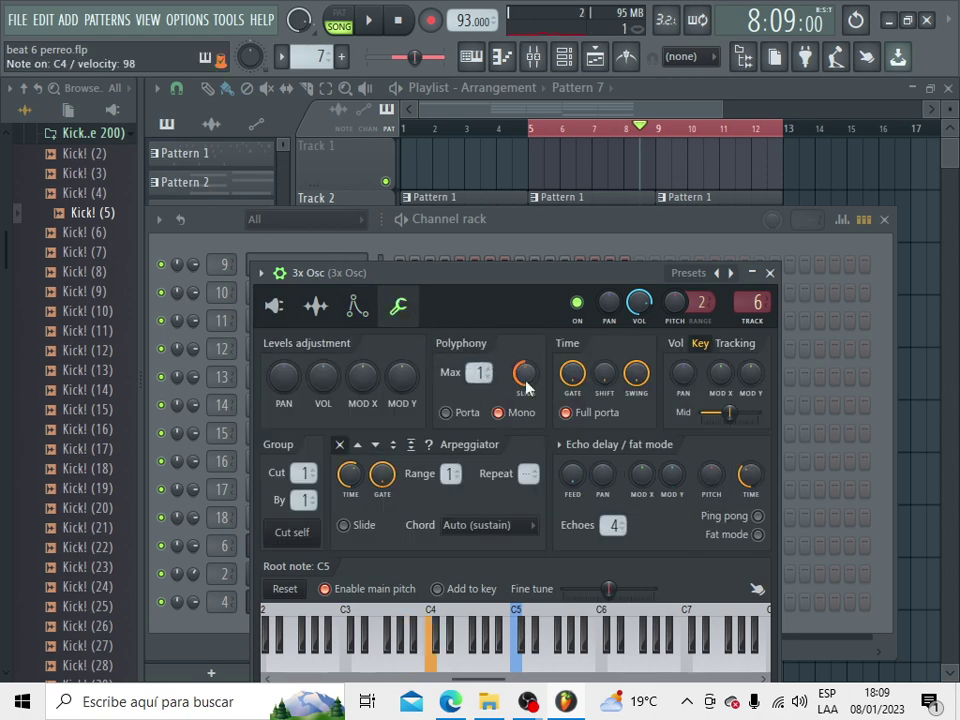
Place Pattern 7 on Track 6 at bar 4 and record the 3x Osc bass line into it with the metronome on.
left_click(566, 115)
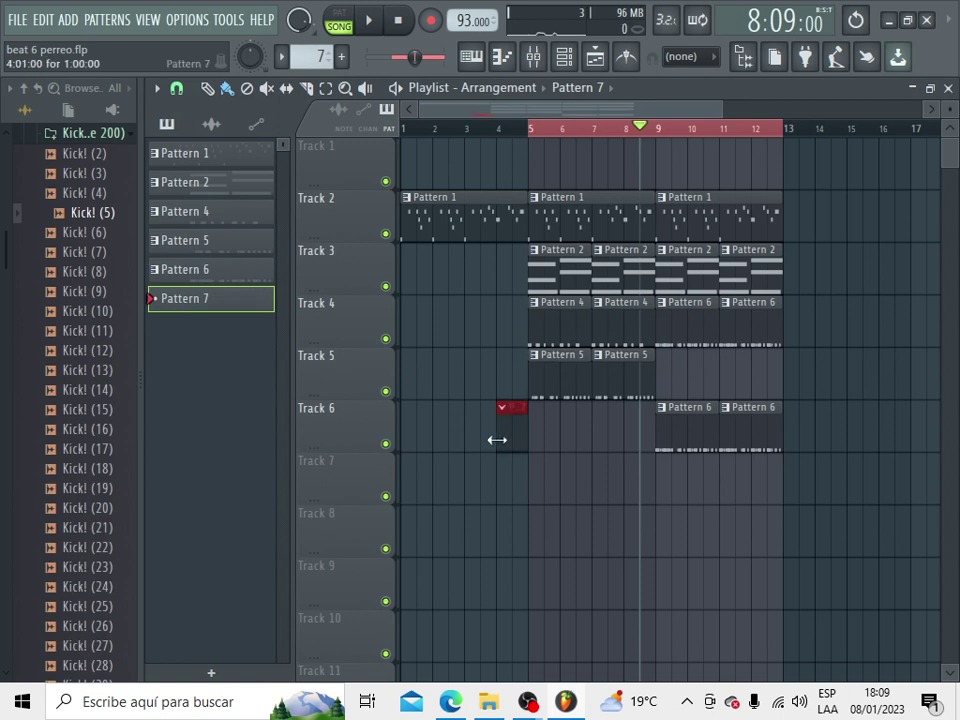
left_click(368, 20)
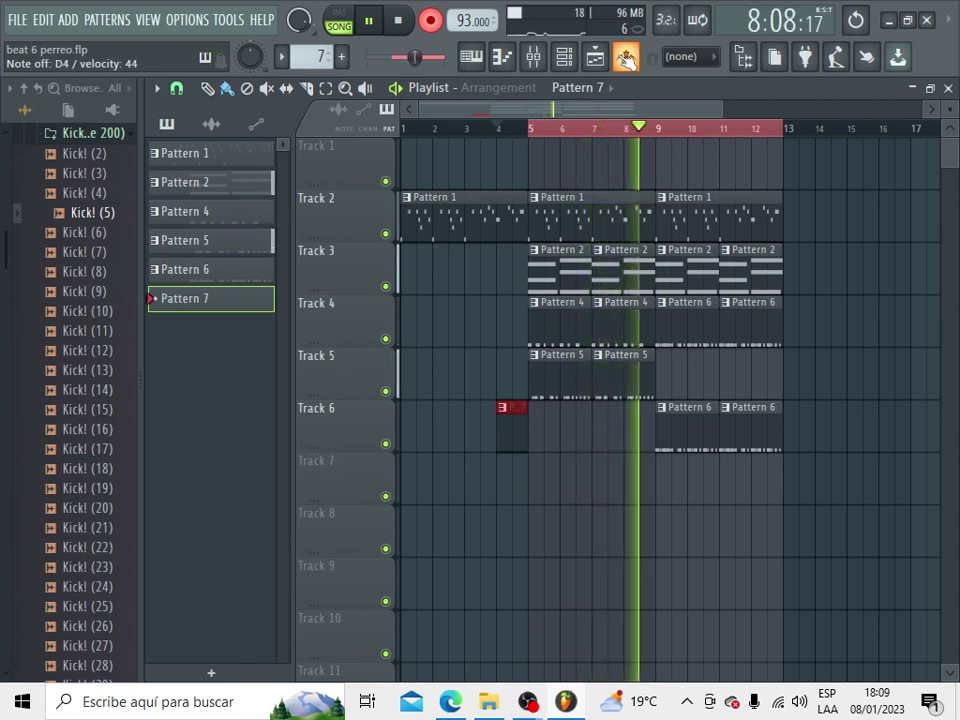
key("space")
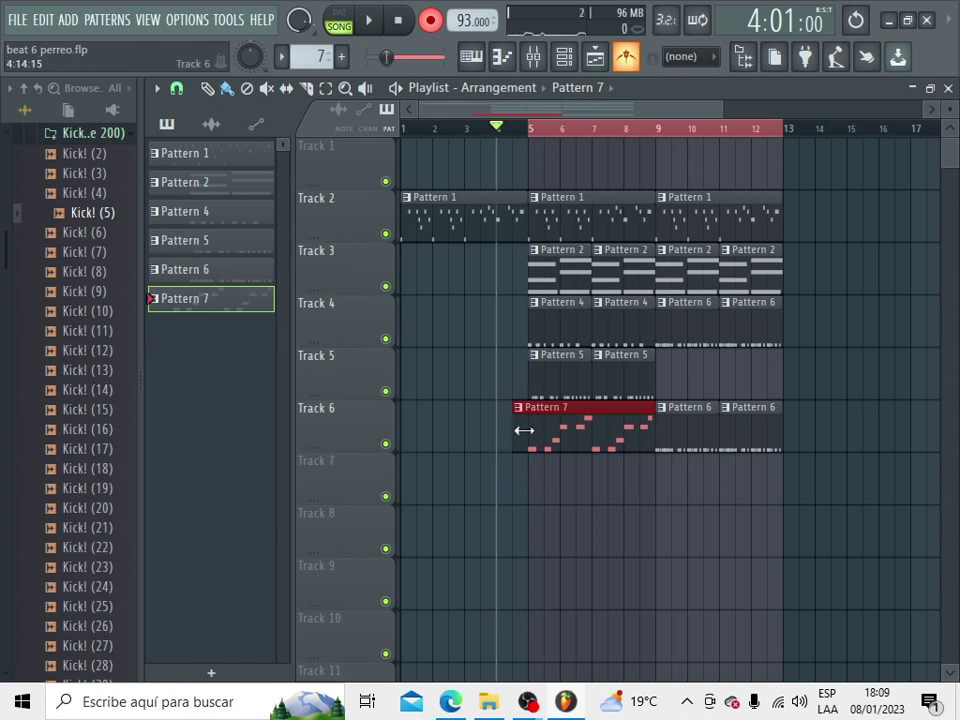
Trim the Pattern 7 clip to start at bar 5, move it to Track 7 and repeat it at bar 9.
left_click_drag(538, 470, 540, 474)
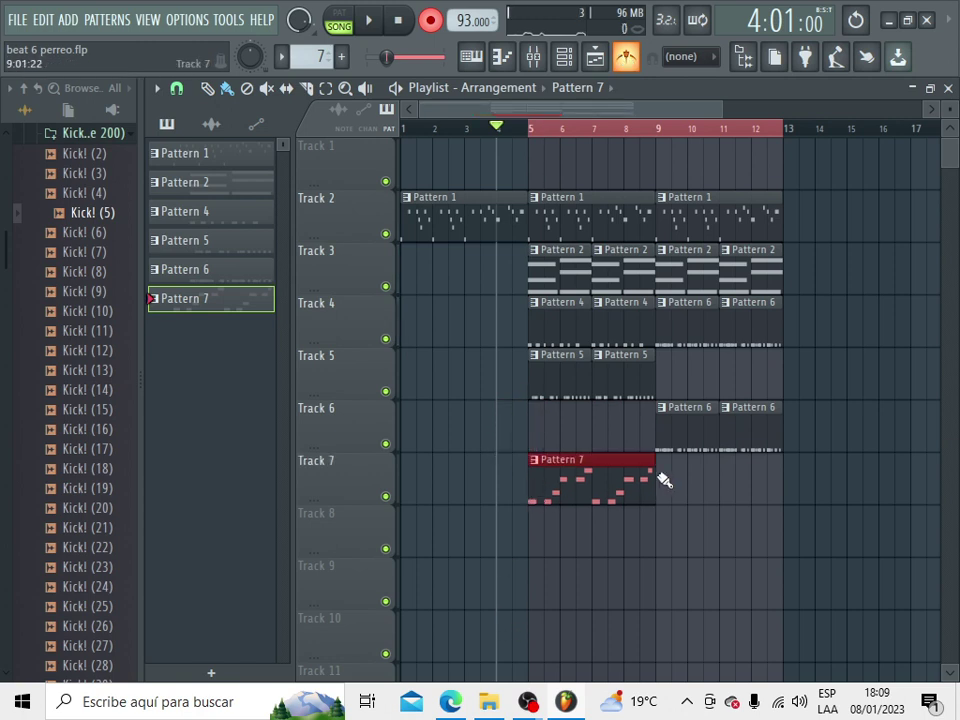
left_click(663, 478)
right_click(664, 476)
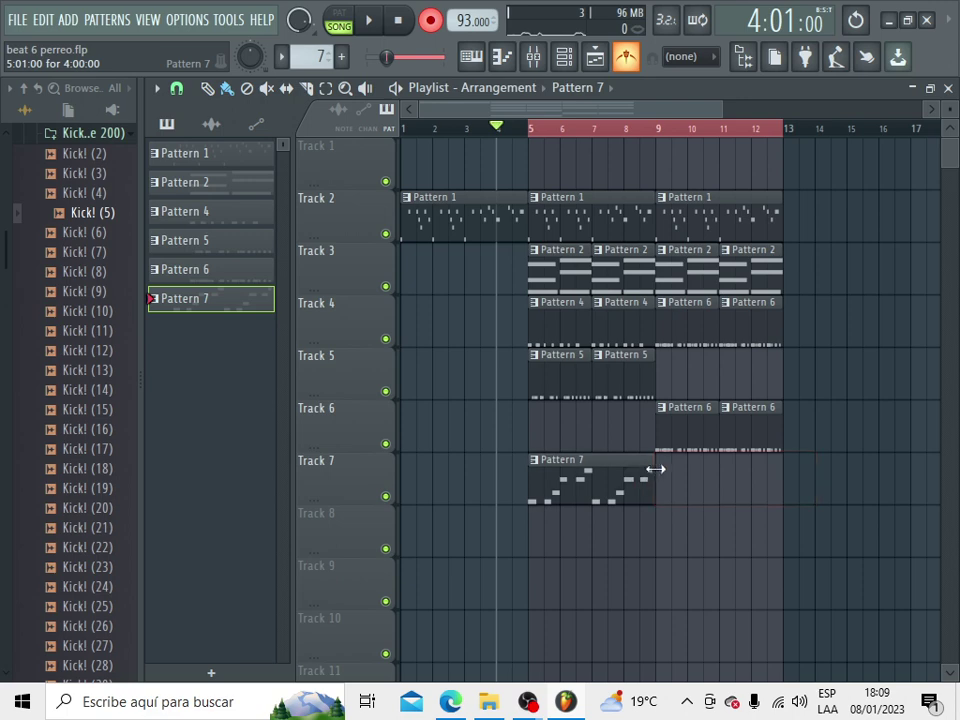
left_click(665, 470)
Quantize the recorded 3x Osc notes of Pattern 7 in the piano roll.
double_click(684, 480)
scroll(489, 319, "down", 6)
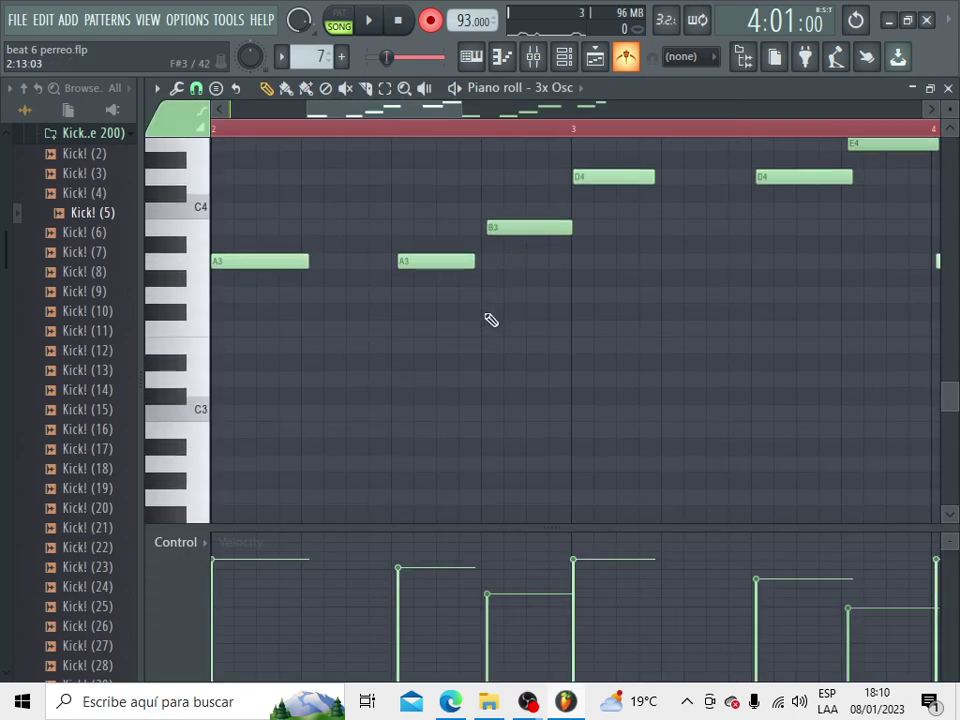
key("ctrl+q")
left_click_drag(445, 108, 420, 122)
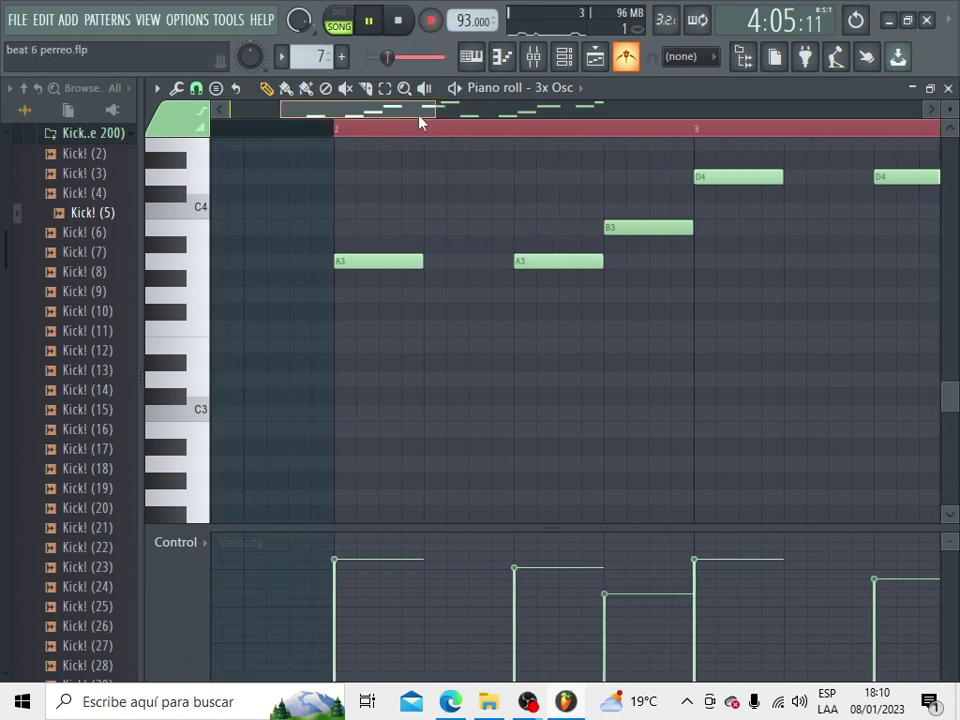
Select all playlist clips in bars 5 to 12, duplicate them and move the copies to bar 13.
left_click(583, 69)
key("F5")
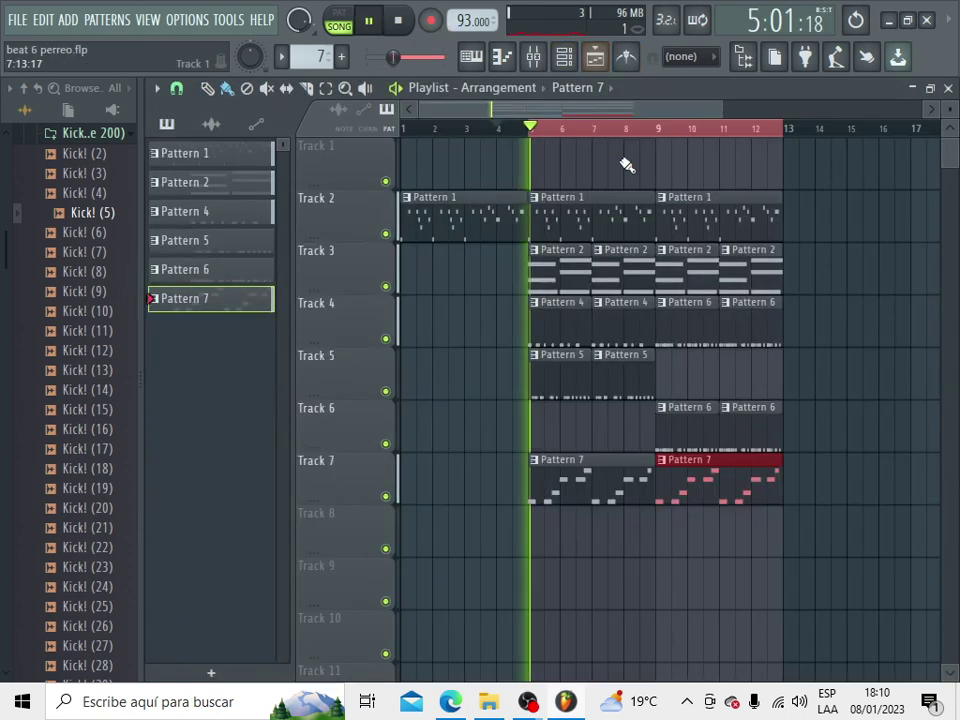
double_click(537, 137)
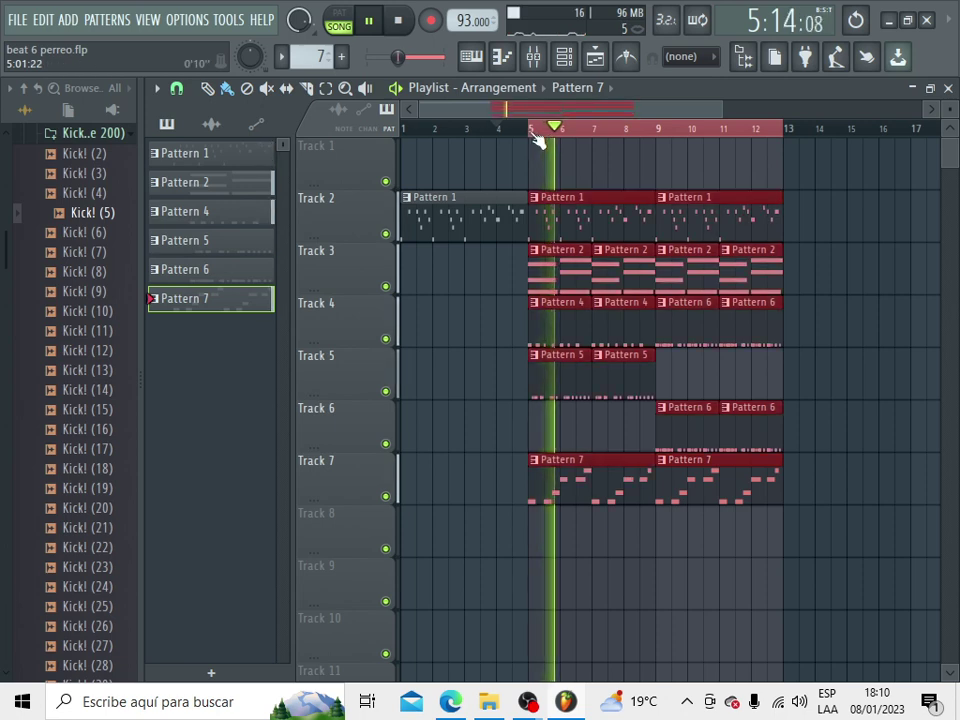
key("ctrl+c")
key("ctrl+v")
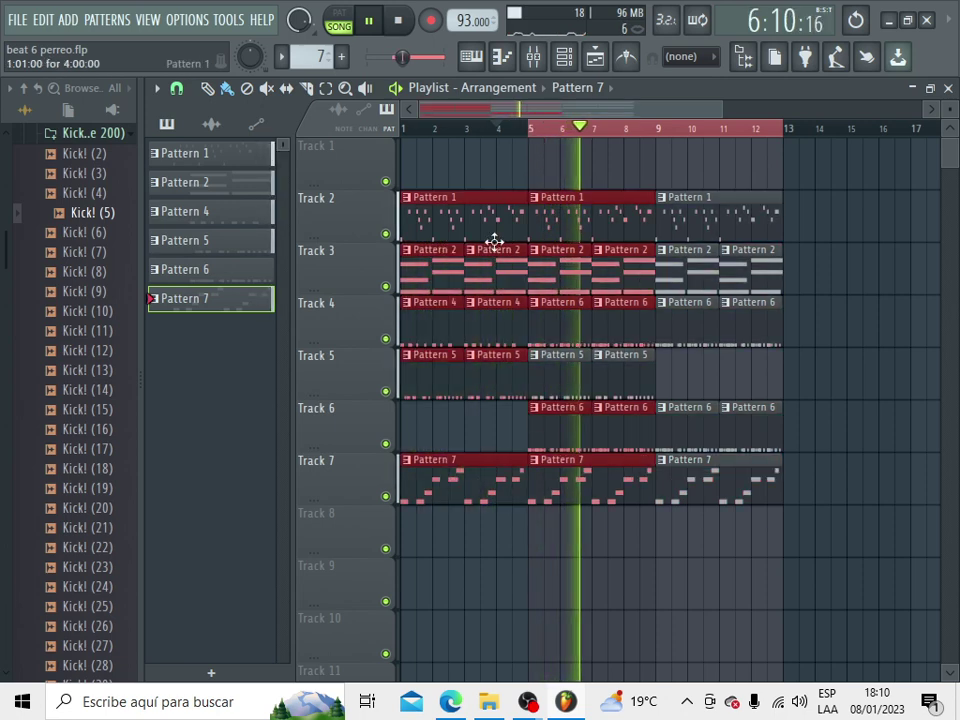
left_click_drag(439, 274, 822, 274)
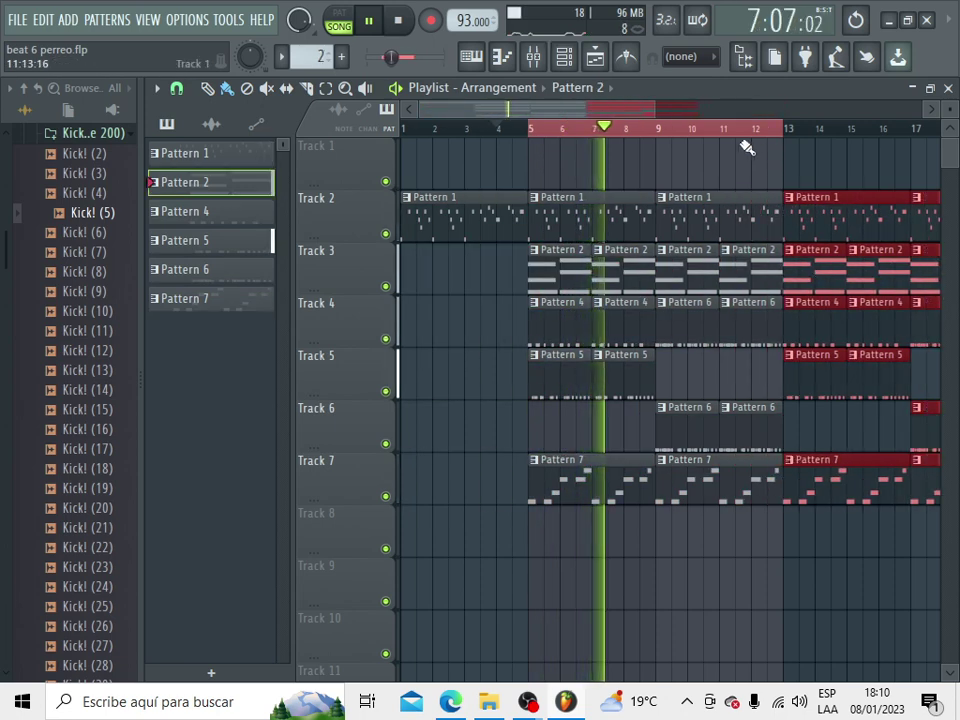
Delete the duplicated Pattern 1 clips at bars 13 and 17 on Track 2 and play the arrangement past bar 12.
left_click_drag(643, 107, 718, 137)
right_click(681, 221)
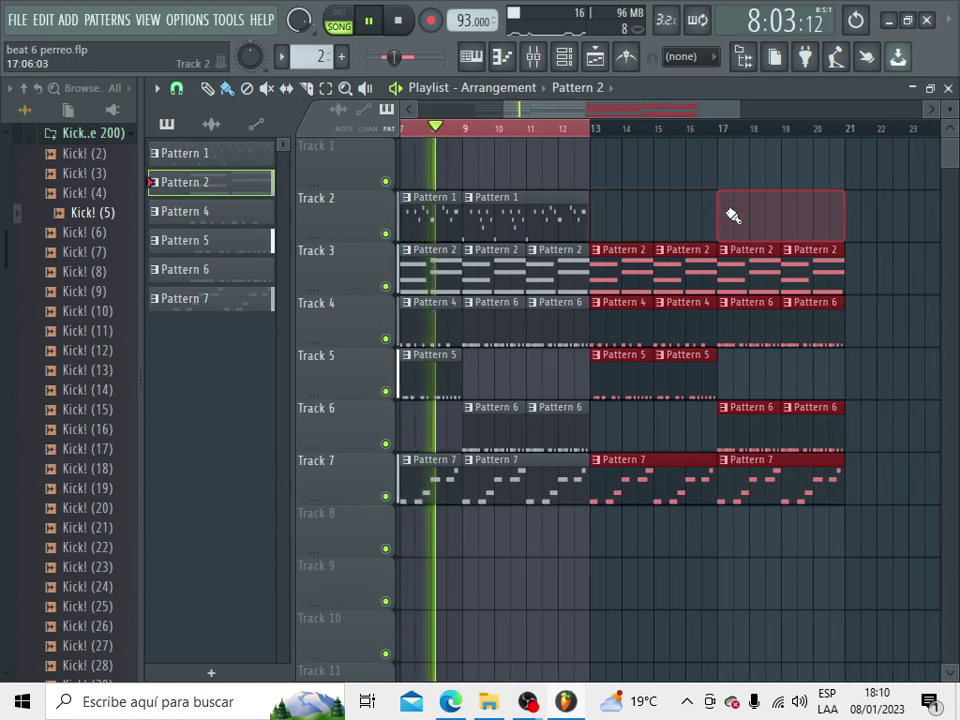
right_click(731, 214)
left_click(563, 133)
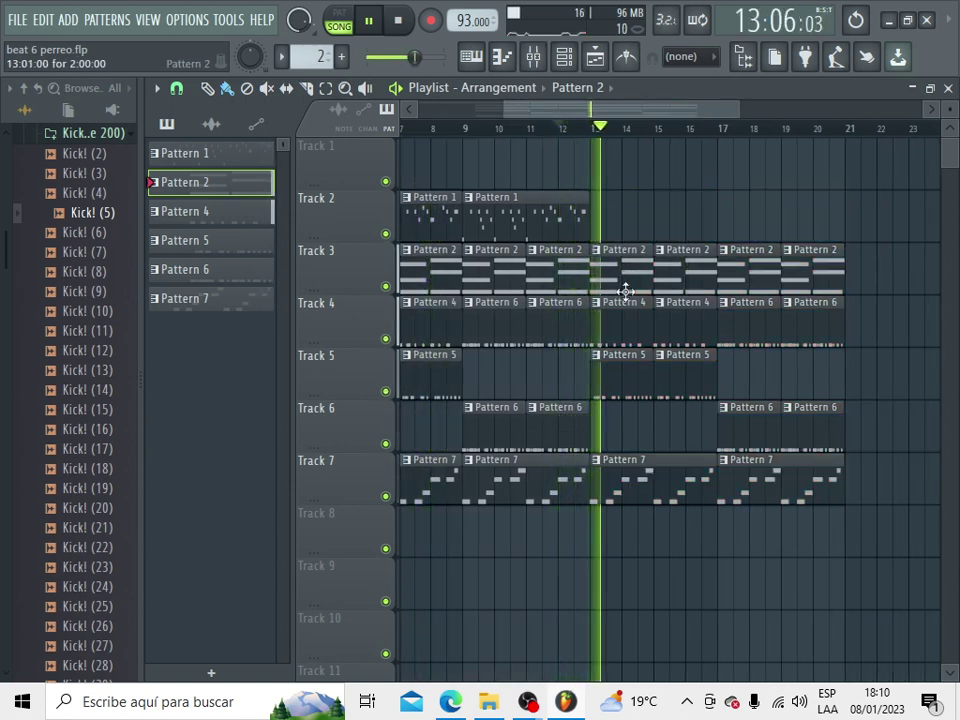
left_click_drag(504, 109, 417, 109)
left_click_drag(734, 109, 845, 109)
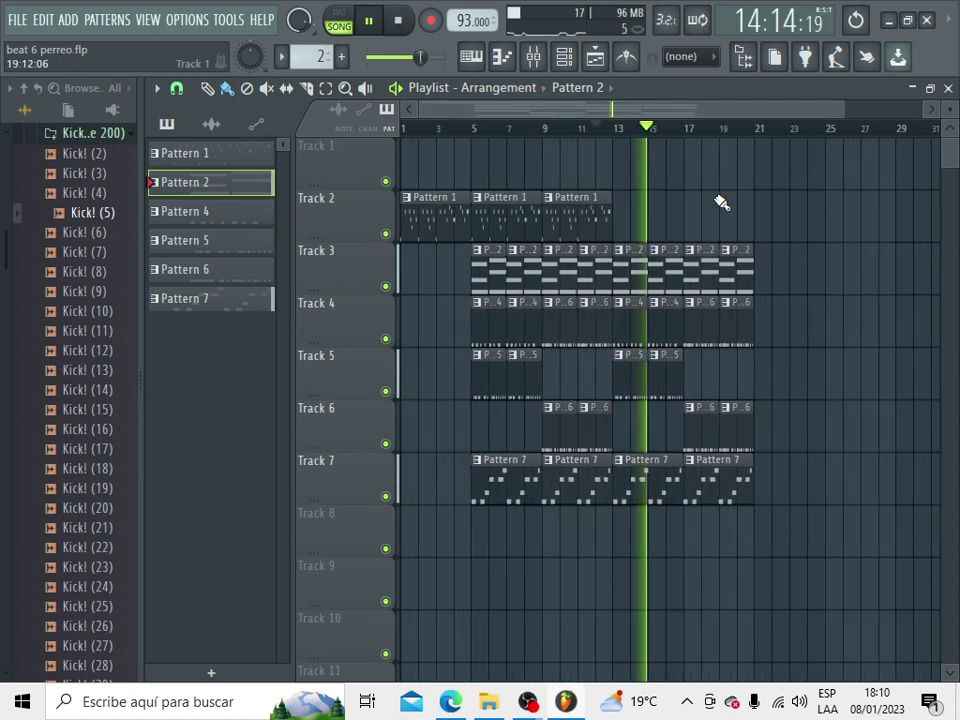
left_click(585, 208)
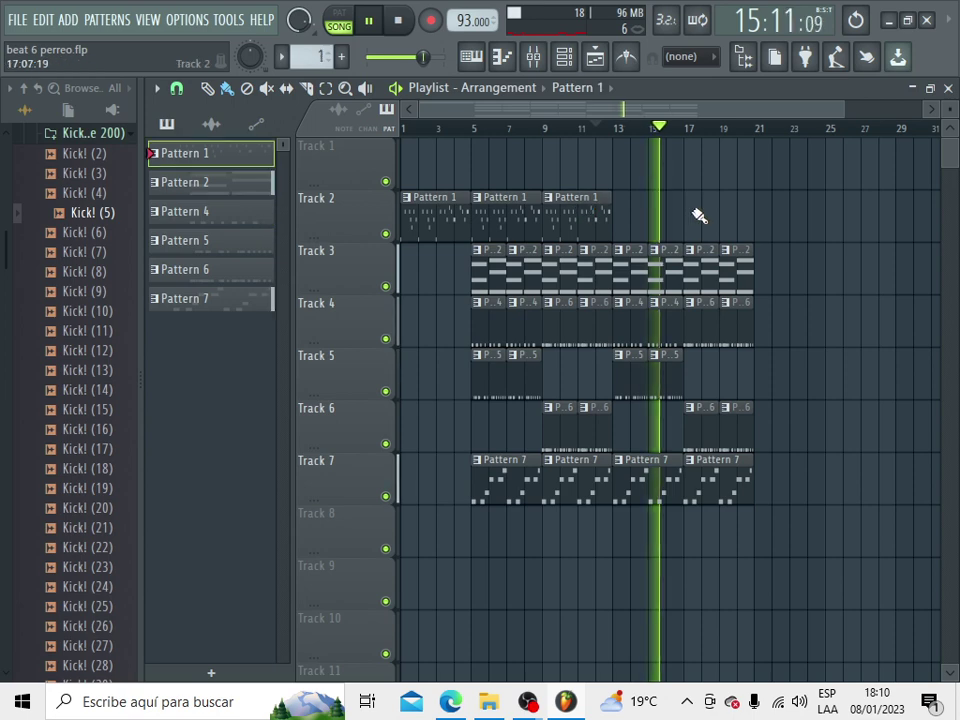
left_click(687, 218)
right_click(687, 218)
Stop playback, place the empty Pattern 8 on Track 1 at bar 12 and select the Default channel routed to mixer track 2.
key("space")
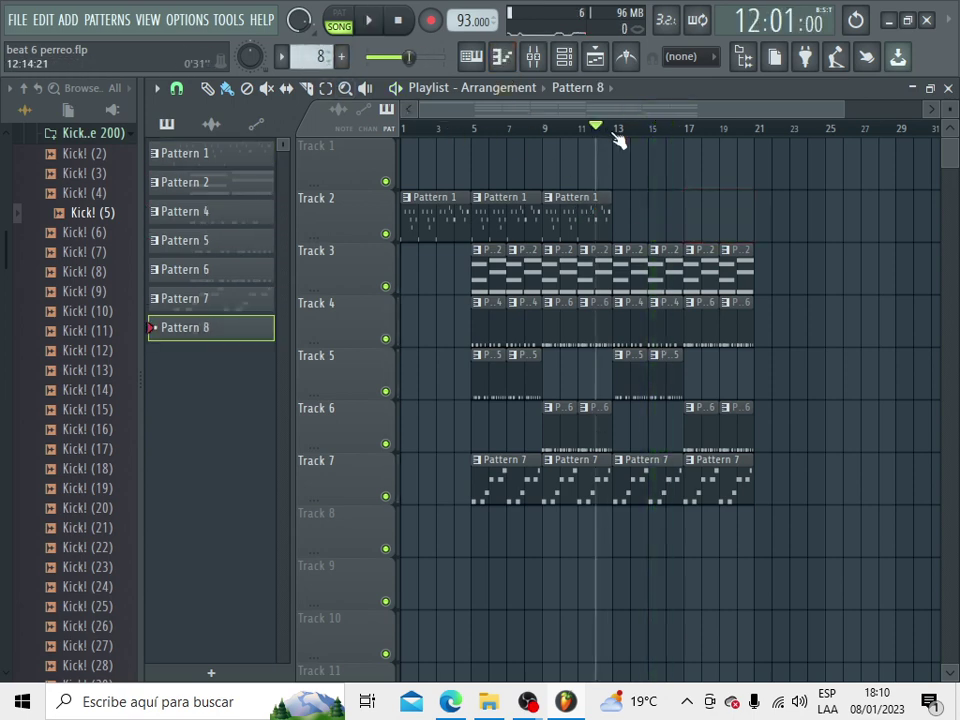
left_click(567, 60)
left_click(380, 573)
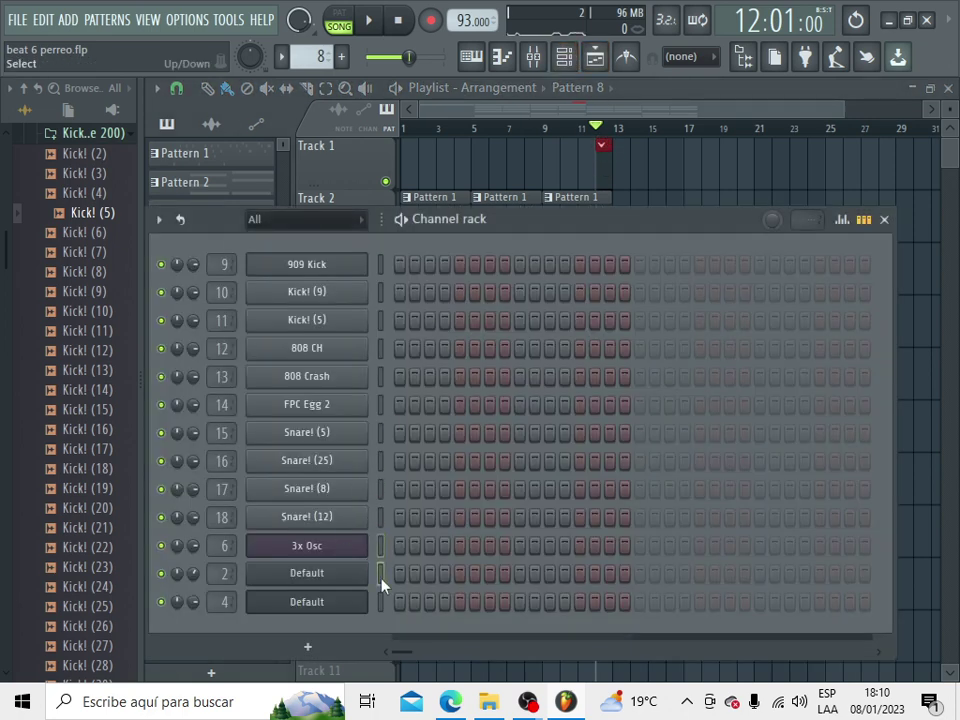
left_click(565, 62)
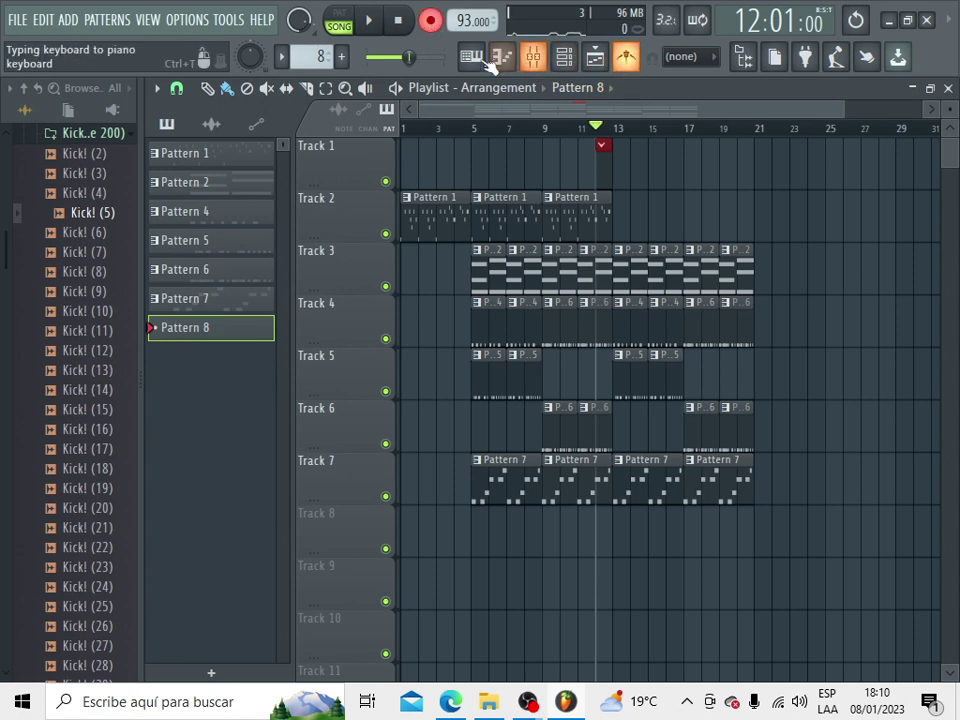
Record the second melody into Pattern 8 from bar 12 and arrange its clips on Track 1 at bars 13 and 17.
left_click(369, 21)
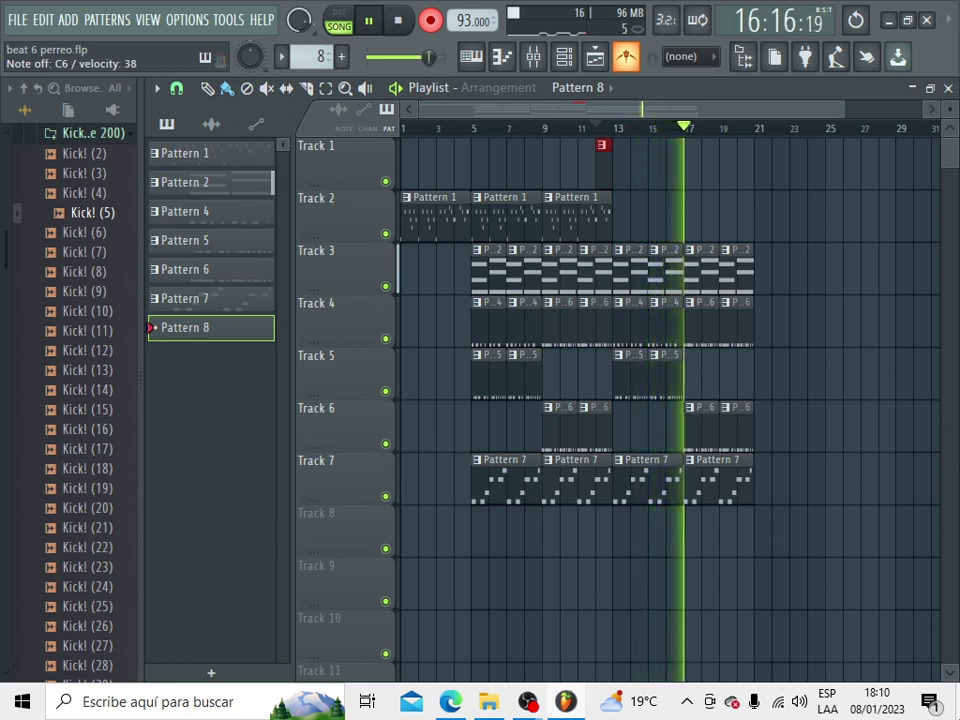
key("space")
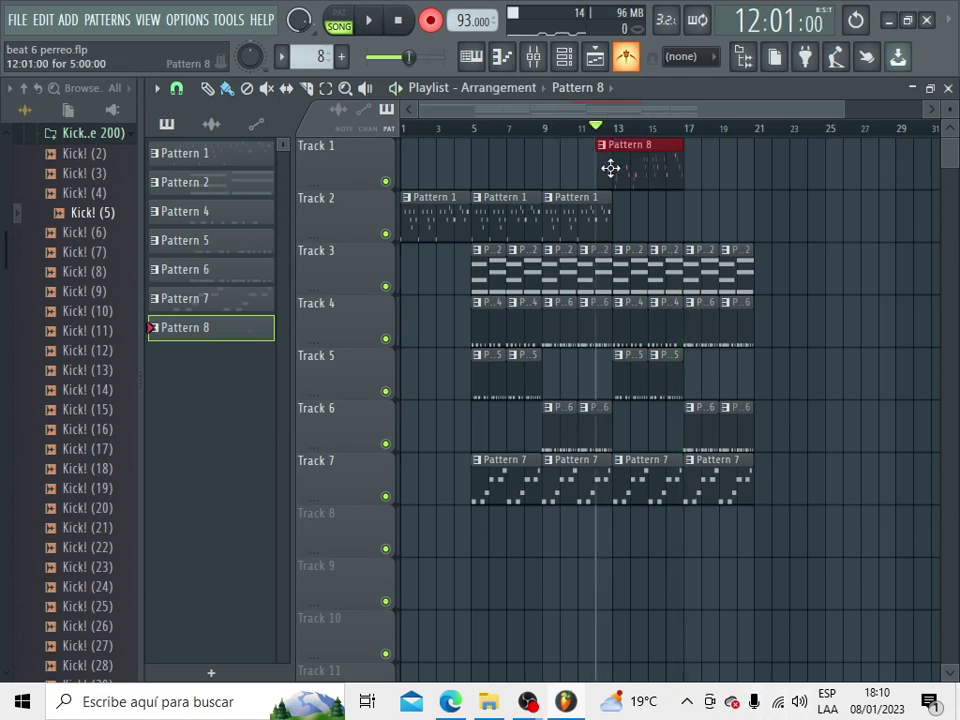
left_click(699, 183)
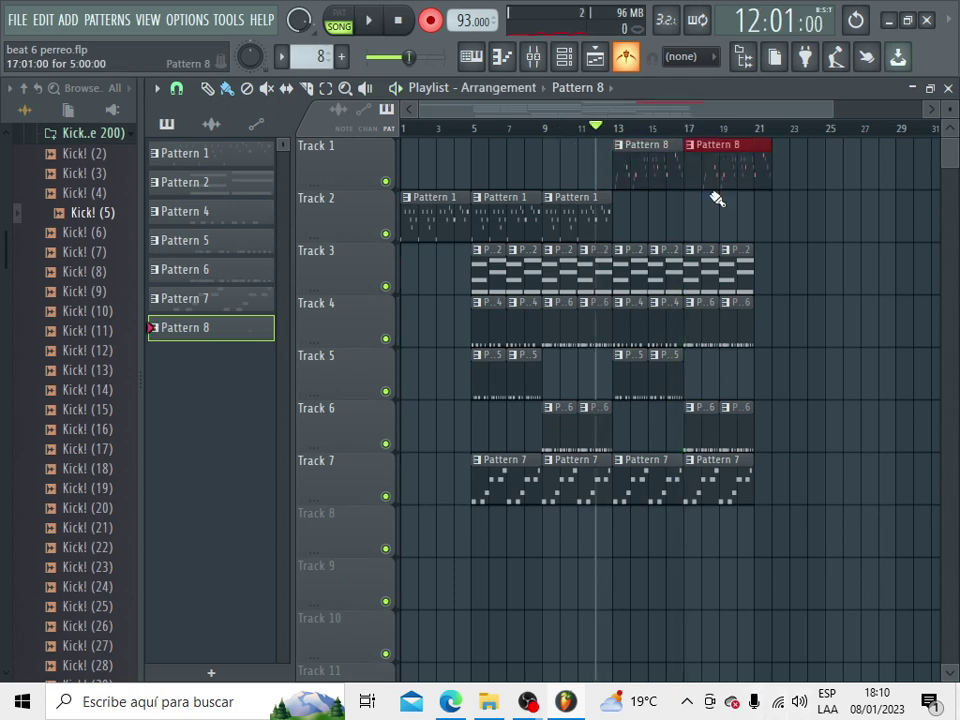
right_click(708, 172)
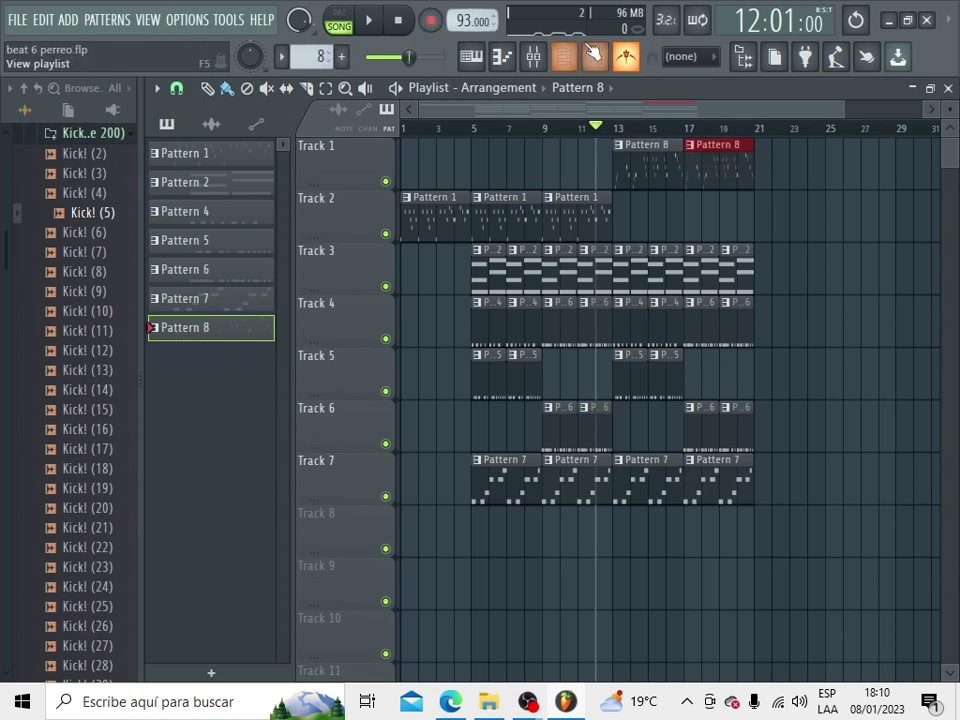
Open Pattern 8's melody in the piano roll and quantize its recorded notes.
double_click(634, 153)
scroll(544, 246, "up", 6)
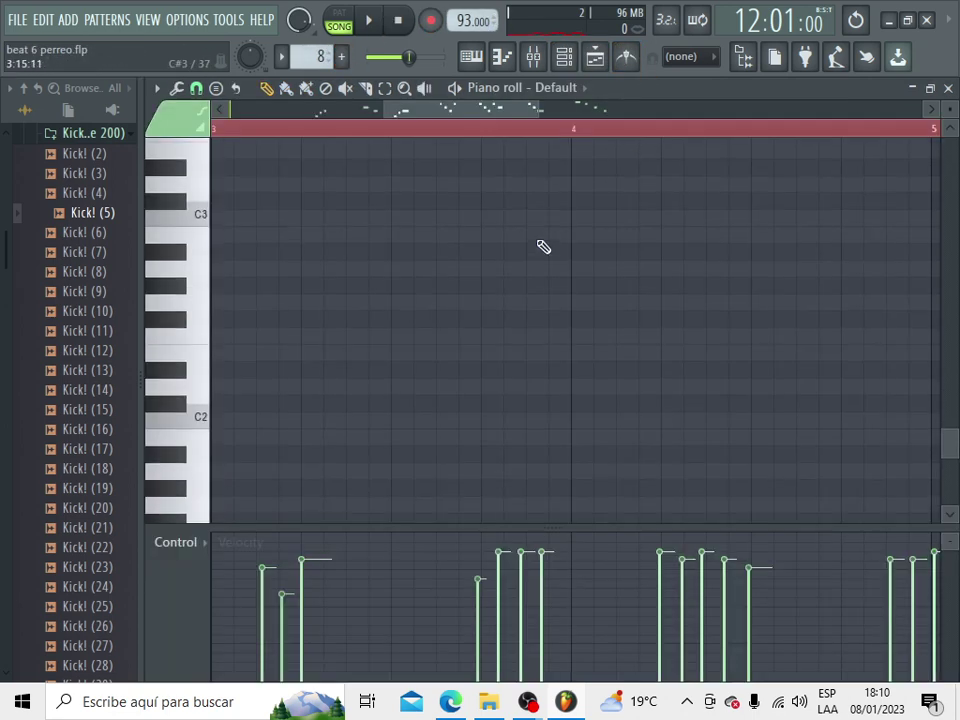
scroll(537, 252, "up", 1)
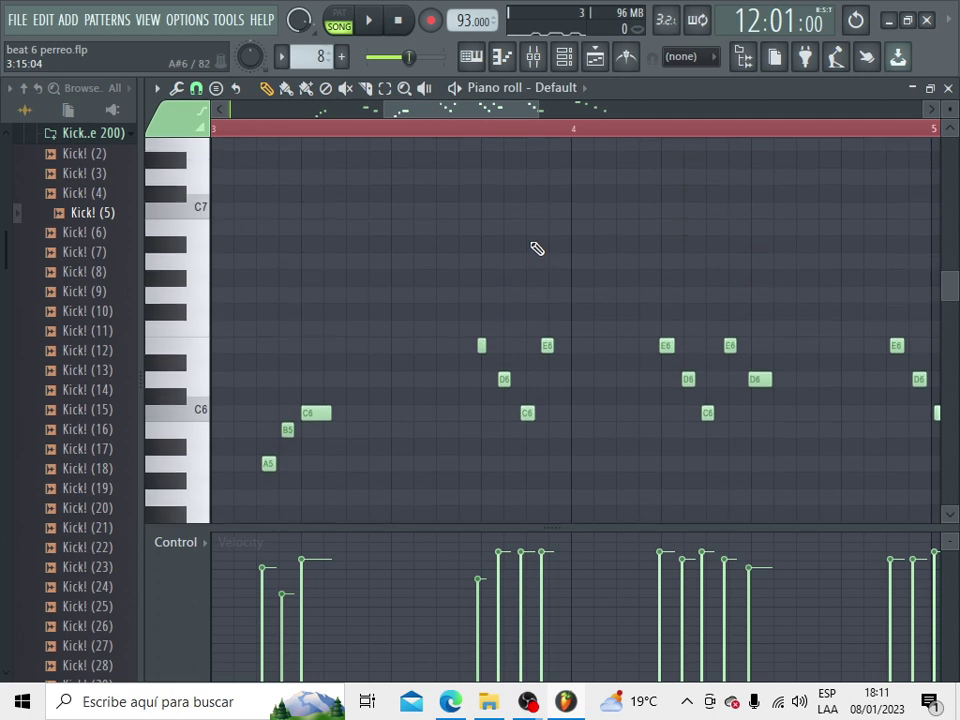
key("ctrl+q")
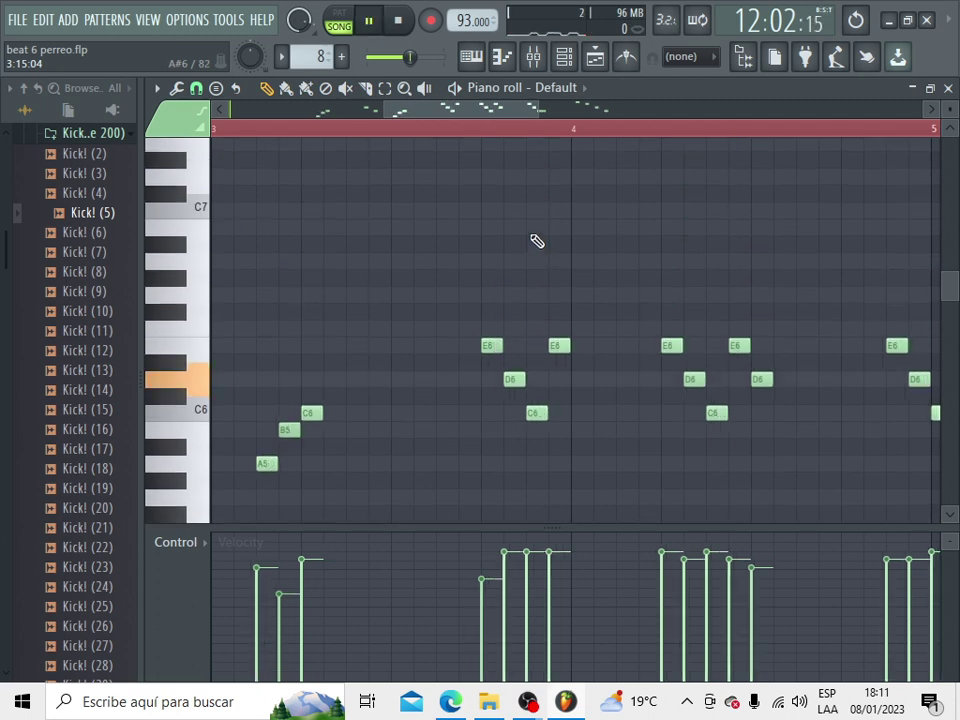
Lengthen the E6 note just before bar 4 and the C6 note at bar 5 of Pattern 8.
left_click_drag(370, 103, 270, 112)
left_click_drag(339, 112, 441, 118)
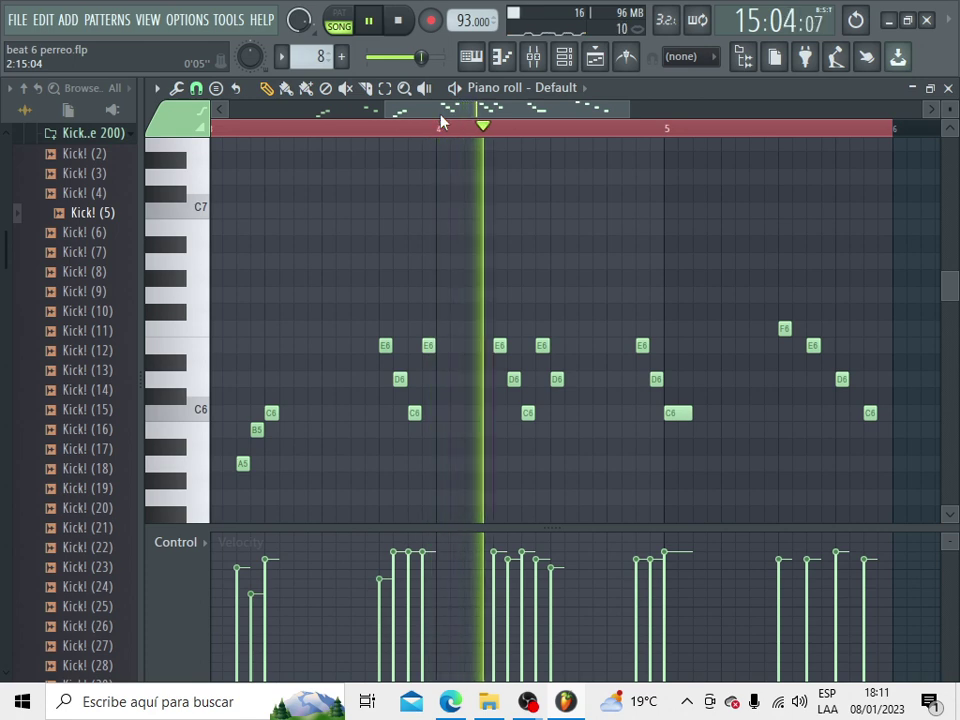
left_click_drag(428, 339, 463, 340)
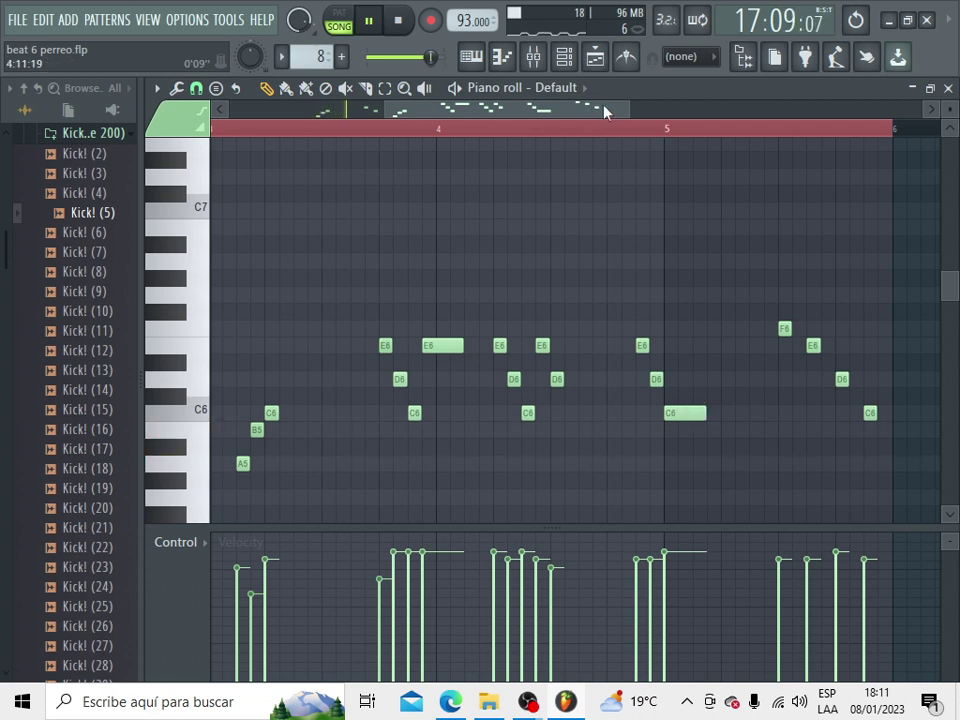
Copy all playlist clips in bars 5 to 12 and place the pasted copies starting at bar 21.
left_click(598, 62)
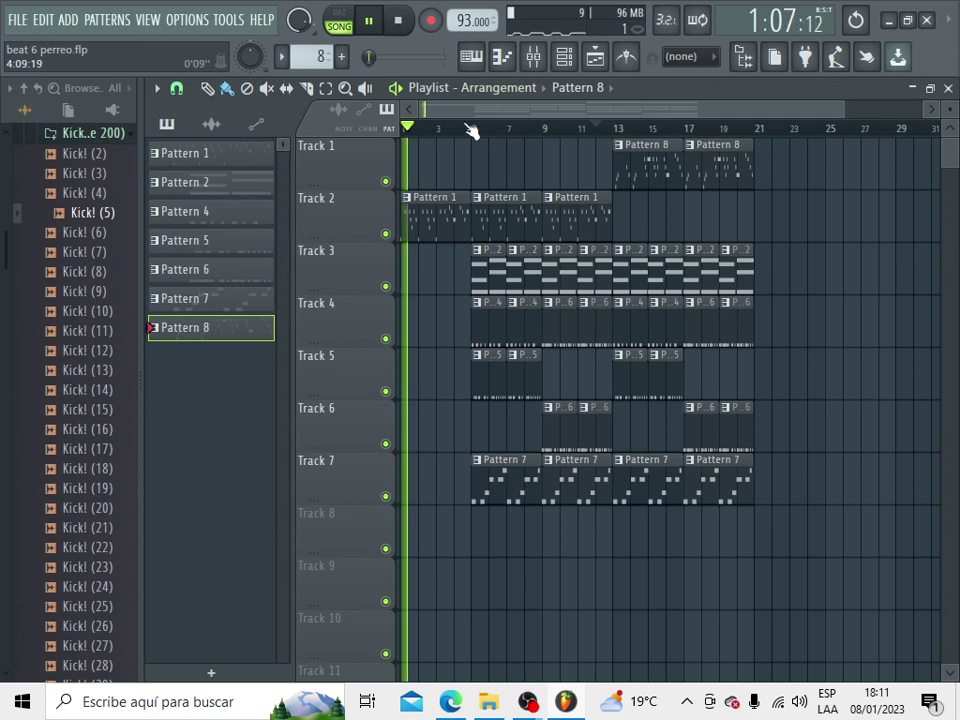
left_click_drag(484, 141, 612, 163)
key("ctrl+c")
key("ctrl+v")
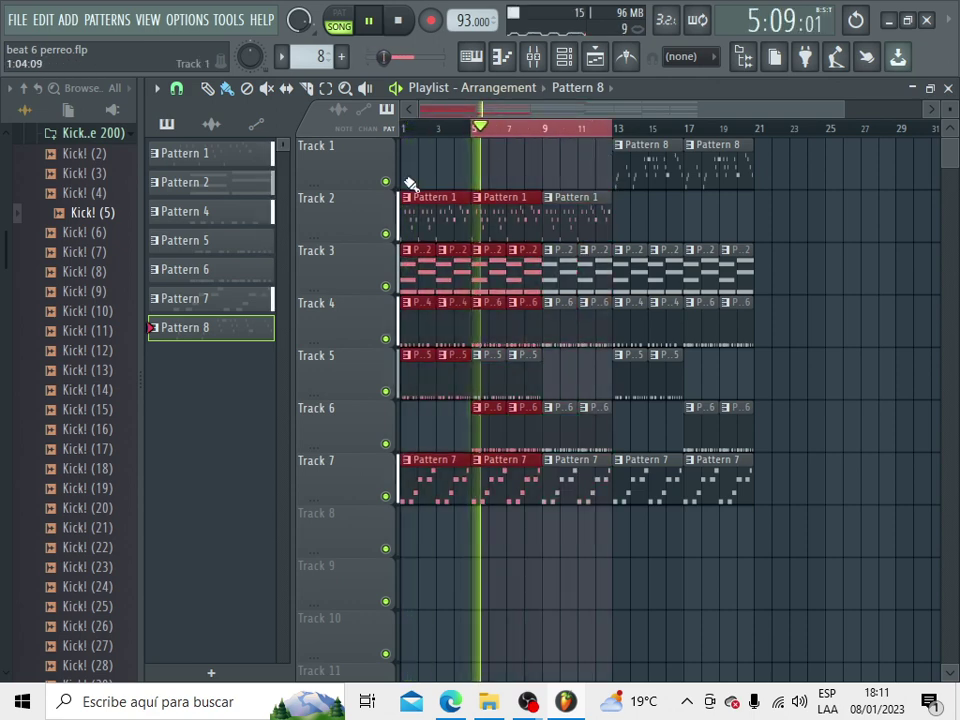
left_click_drag(418, 200, 765, 189)
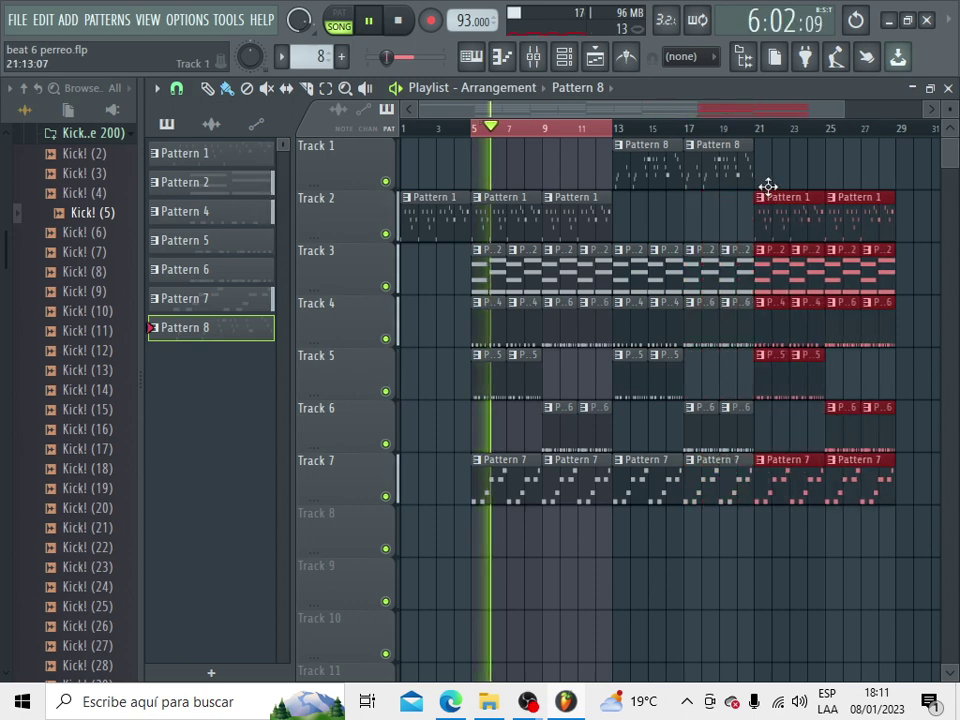
Play from just before bar 21 and delete the Pattern 2, Pattern 4 and Pattern 5 clips at bar 21.
left_click(739, 129)
left_click(739, 129)
right_click(773, 260)
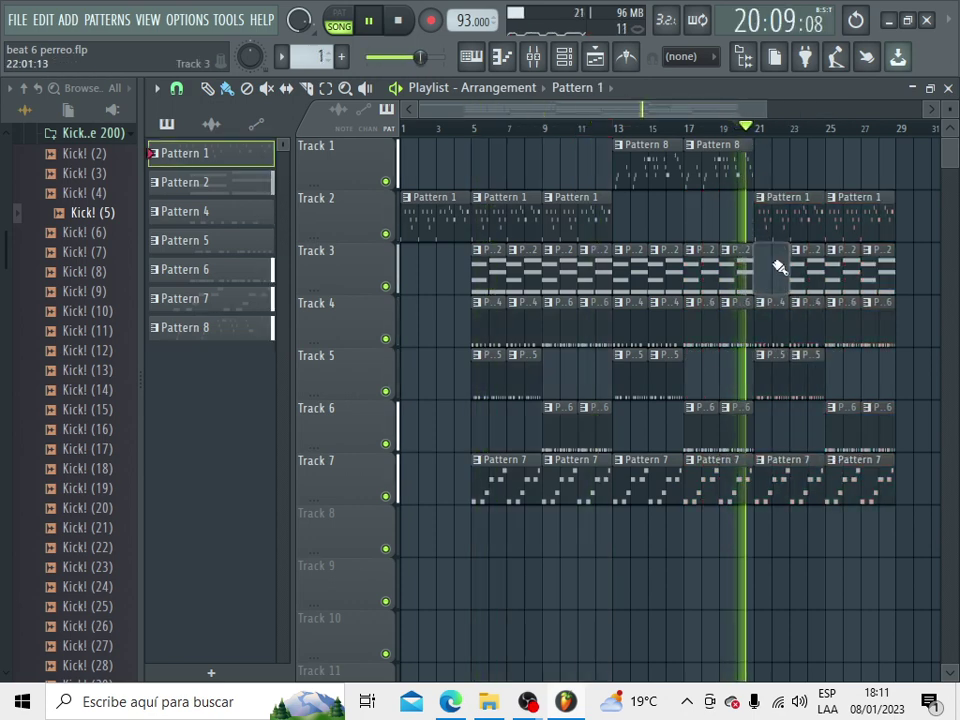
right_click(778, 330)
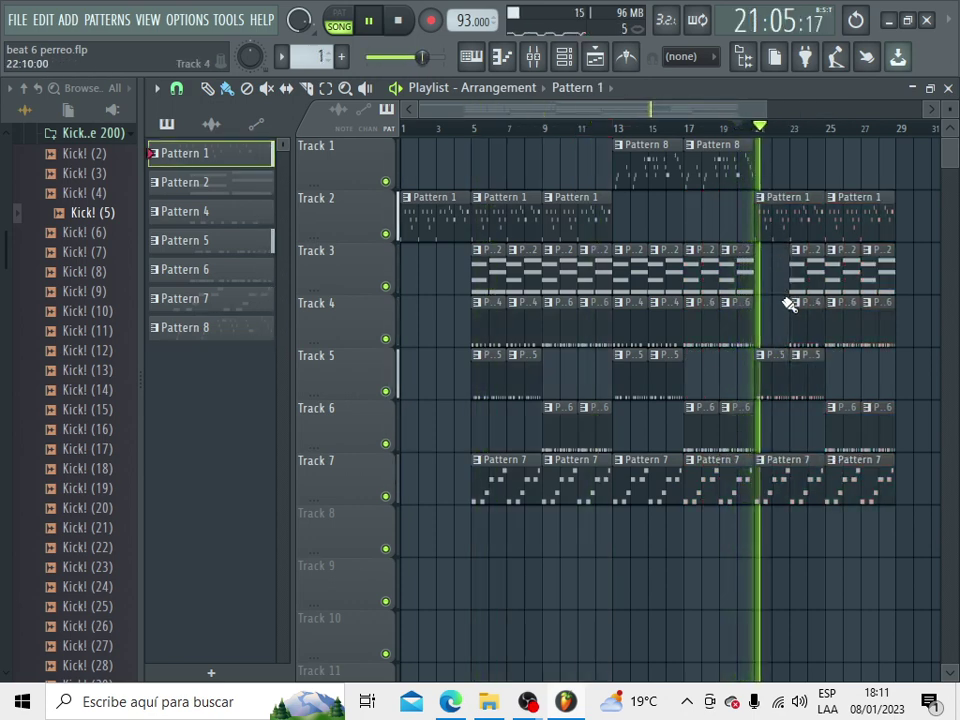
right_click(767, 377)
Place a Pattern 6 clip on Track 6 at bar 23 and delete the Pattern 5 and Pattern 4 clips there.
left_click(746, 418)
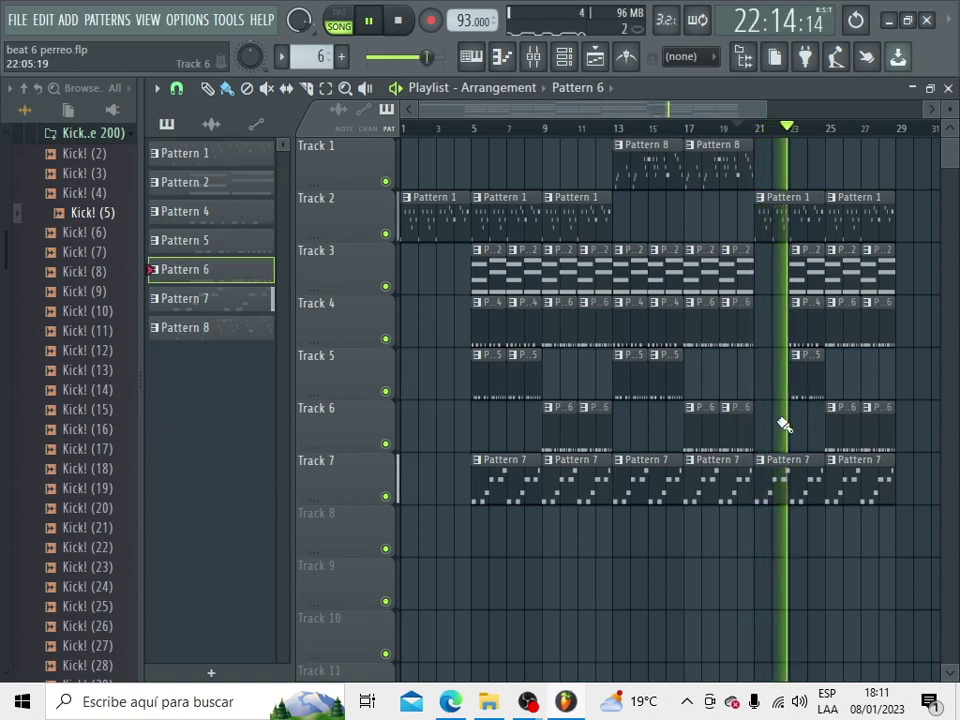
left_click(794, 411)
right_click(798, 388)
right_click(811, 342)
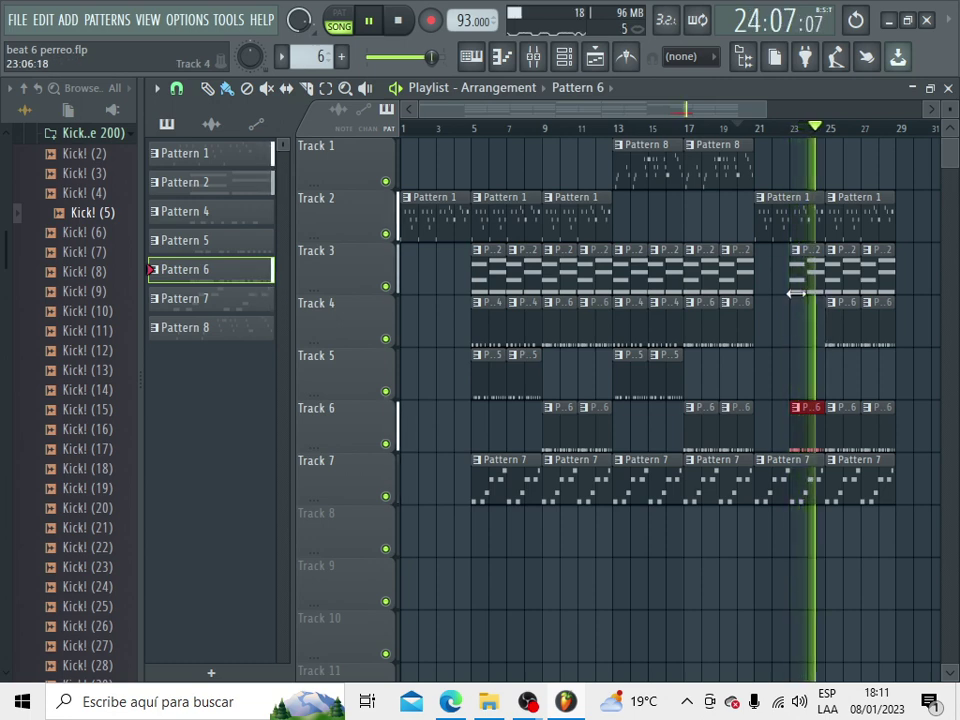
Select the clips crossing bar 24 and shorten them together to leave a half-bar gap before bar 25.
left_click_drag(766, 109, 745, 138)
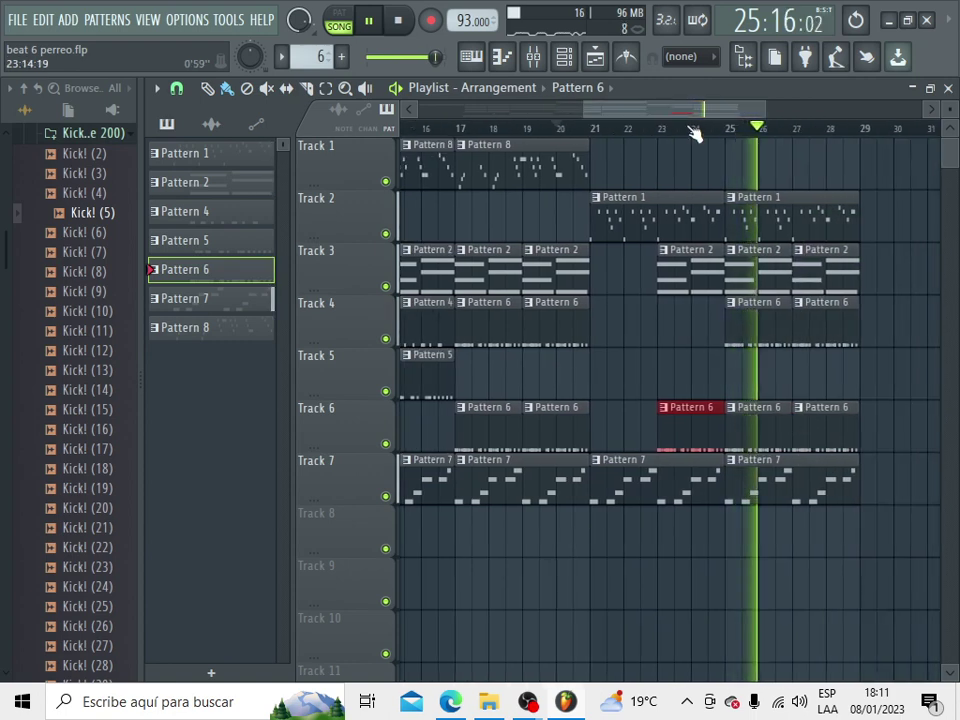
left_click_drag(688, 129, 724, 144)
left_click_drag(714, 224, 697, 222)
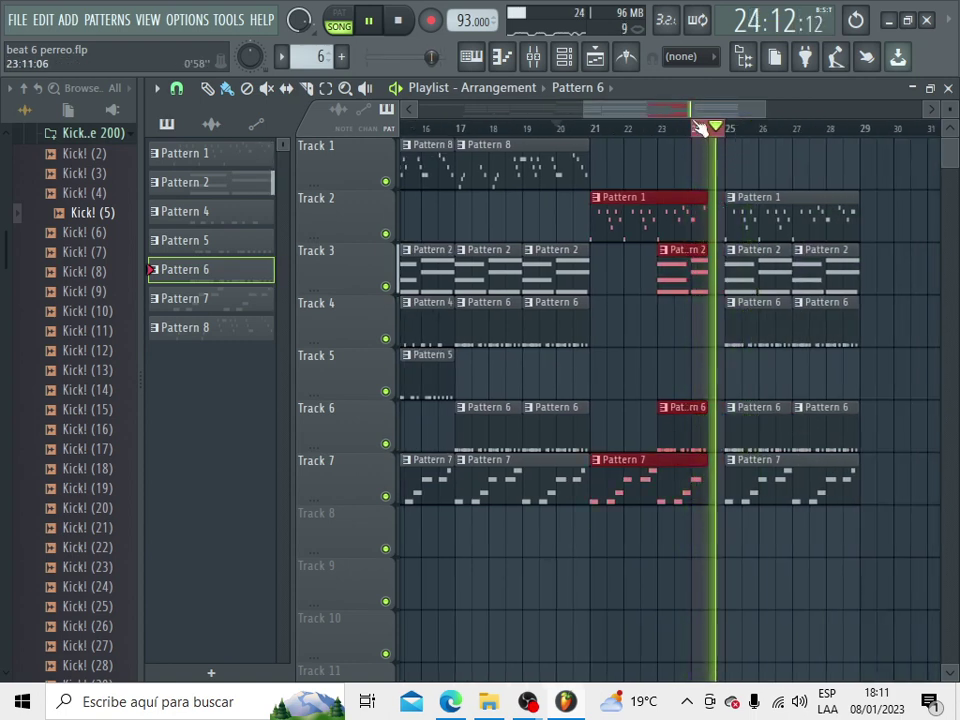
Extend the shortened Pattern 1 clip on Track 2 back to bar 25 and replay the transition from bar 24.
left_click(696, 129)
left_click_drag(705, 272, 731, 244)
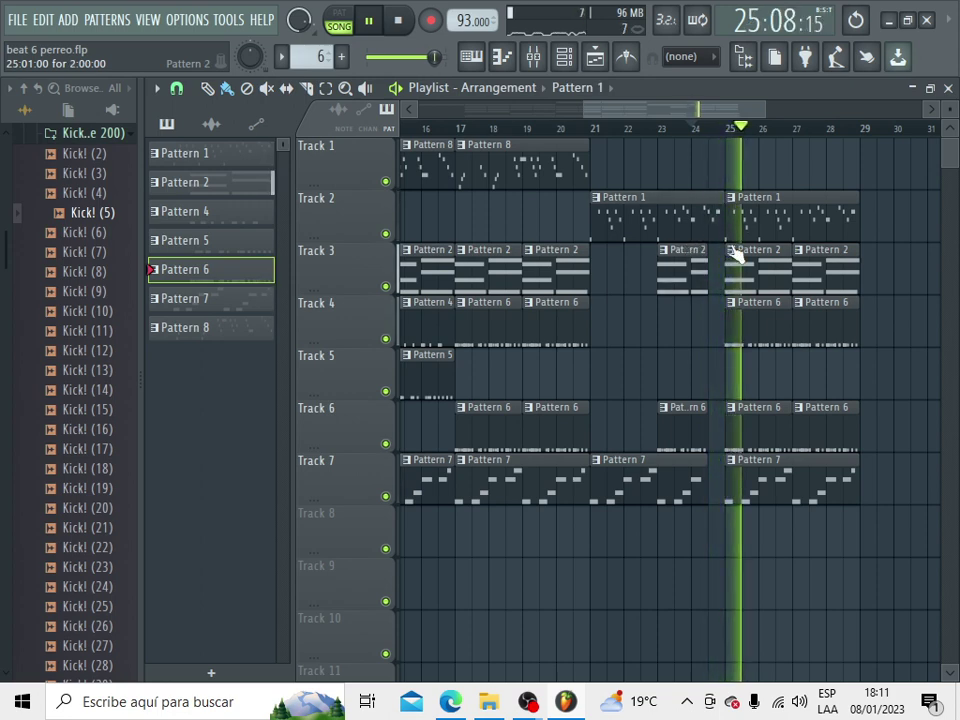
key("space")
key("space")
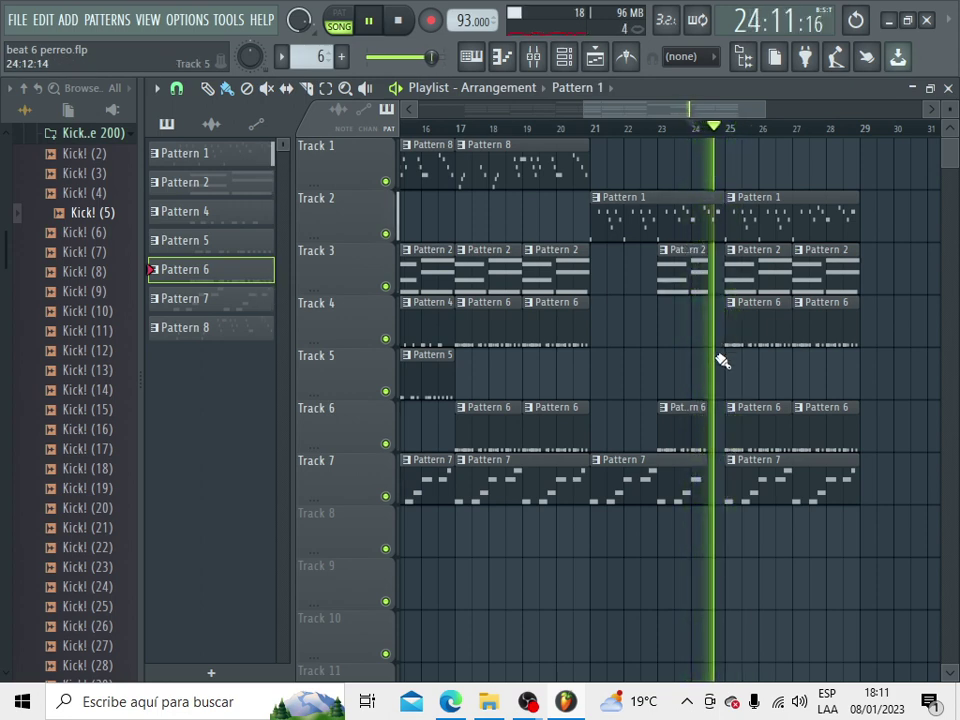
Show the whole arrangement in the playlist, stop playback and save the project.
left_click_drag(598, 108, 420, 106)
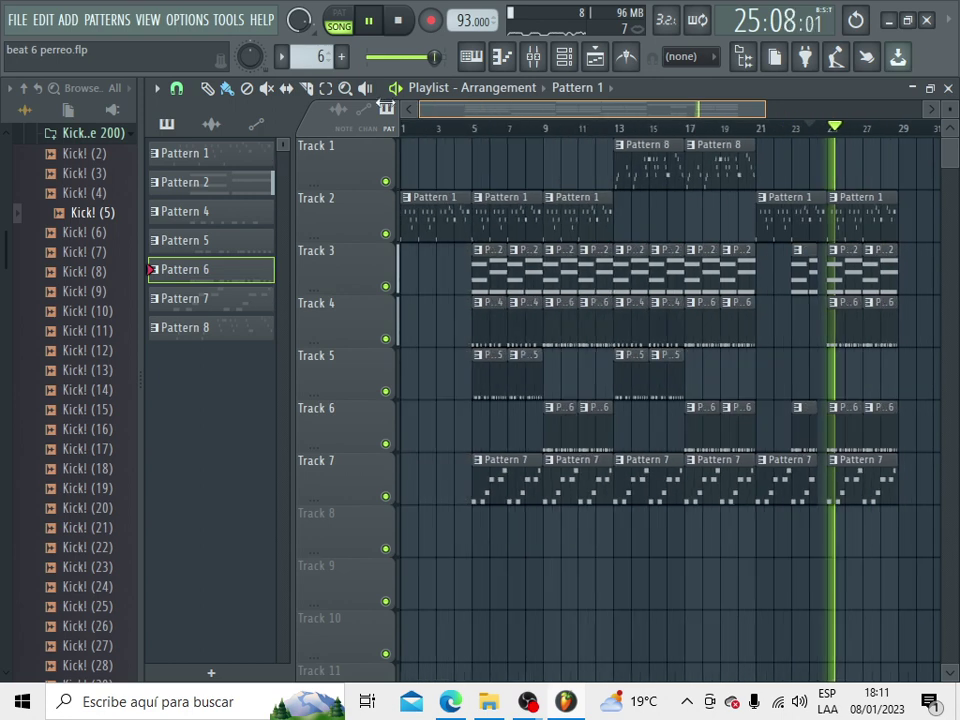
left_click_drag(763, 106, 894, 108)
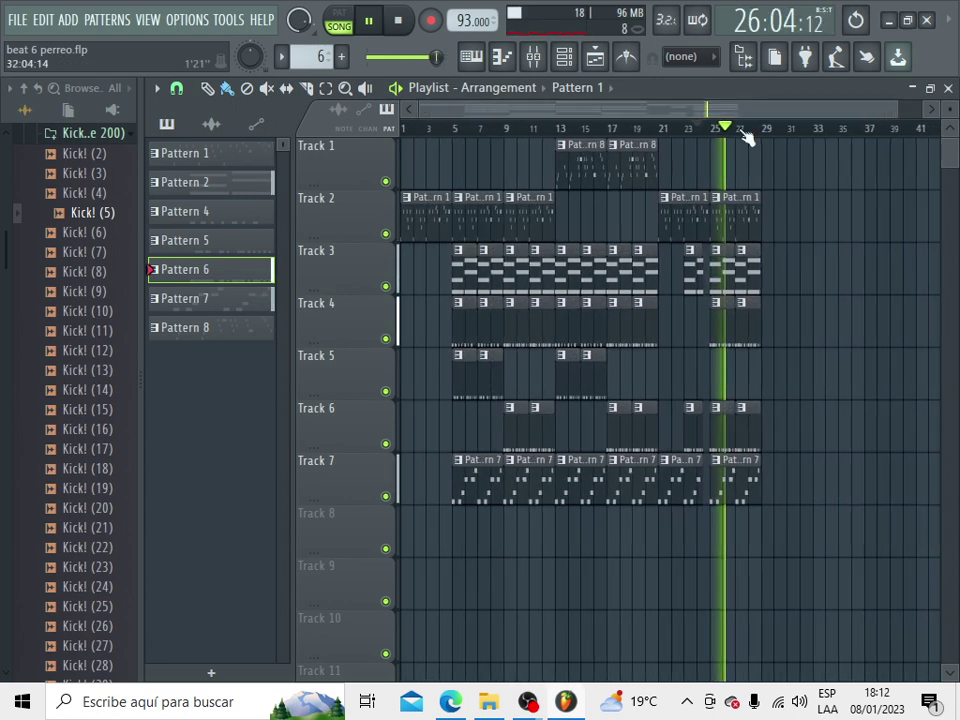
key("space")
left_click(31, 22)
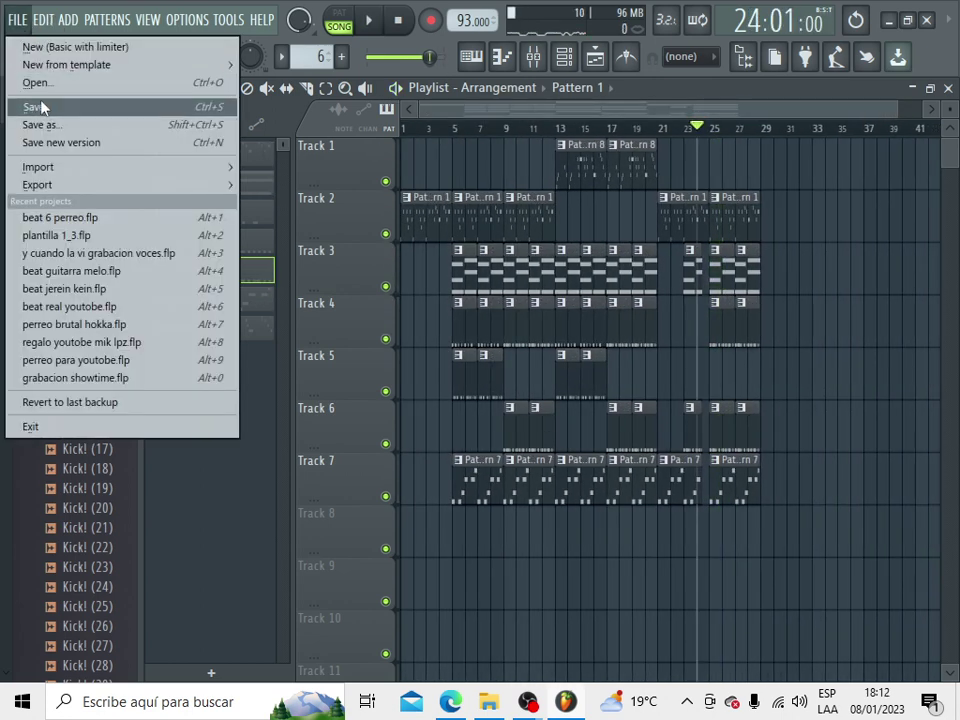
left_click(32, 105)
Look at the OBS Studio window, return to FL Studio and briefly play the arrangement from bar 1.
mouse_move(531, 706)
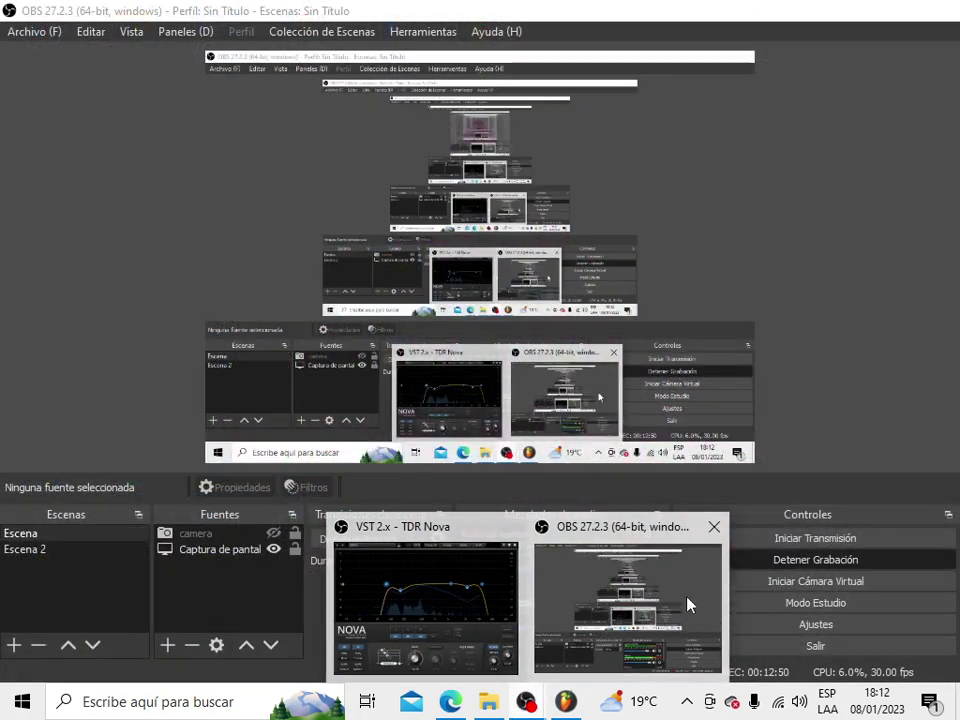
left_click(687, 604)
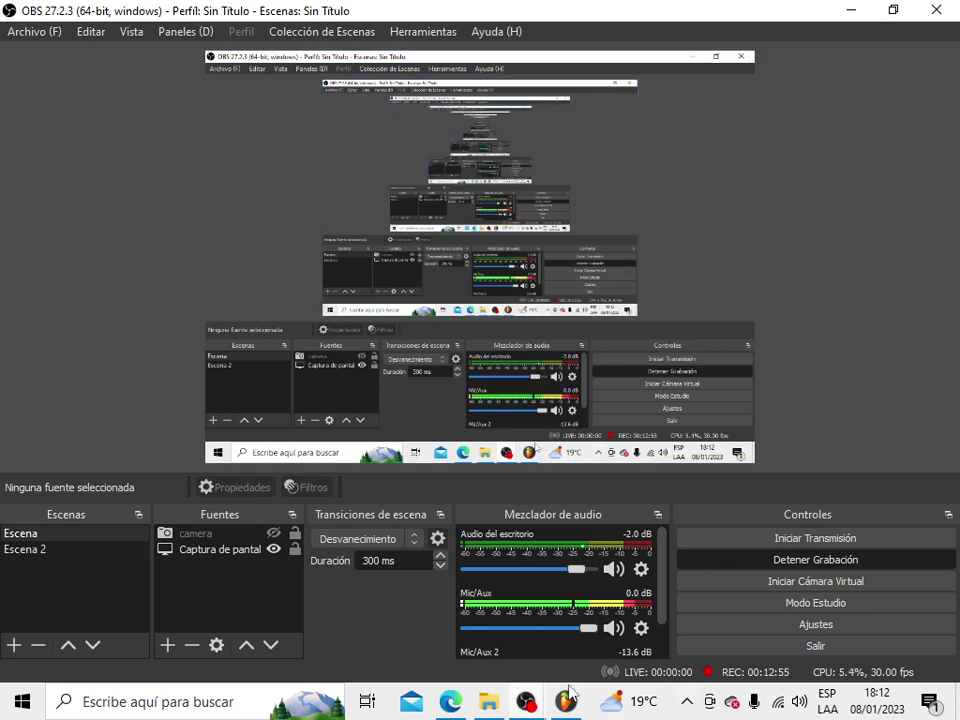
mouse_move(577, 693)
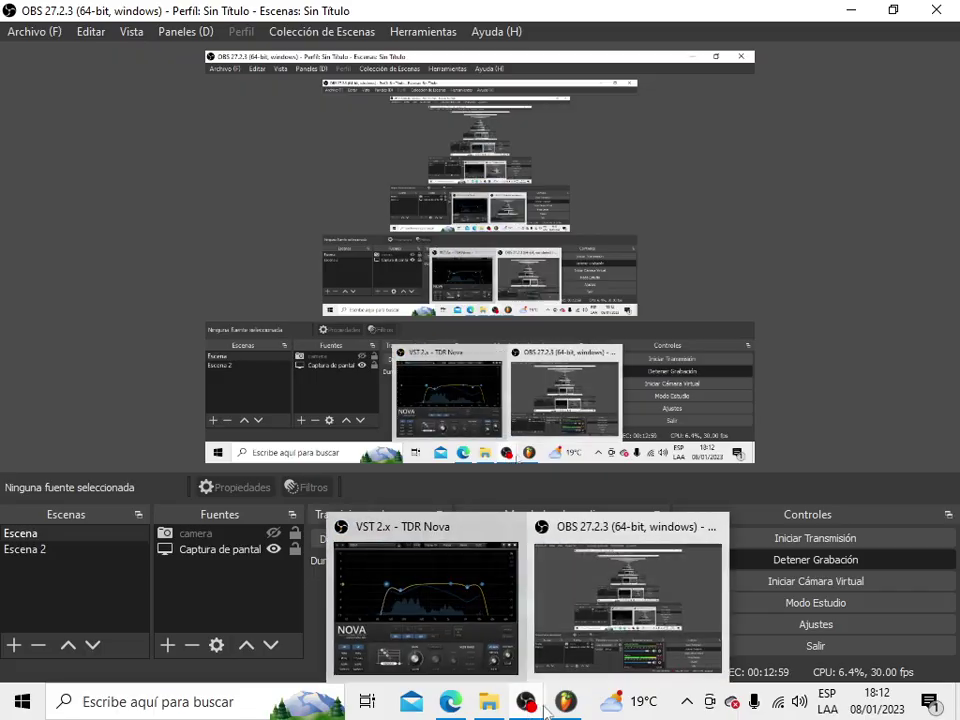
left_click(567, 703)
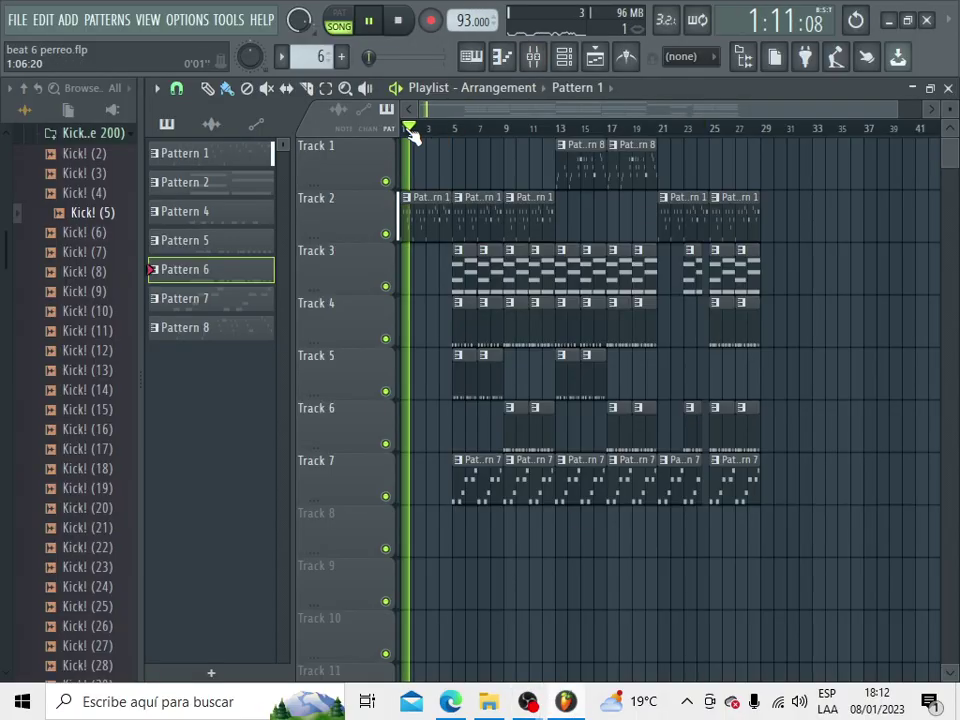
key("space")
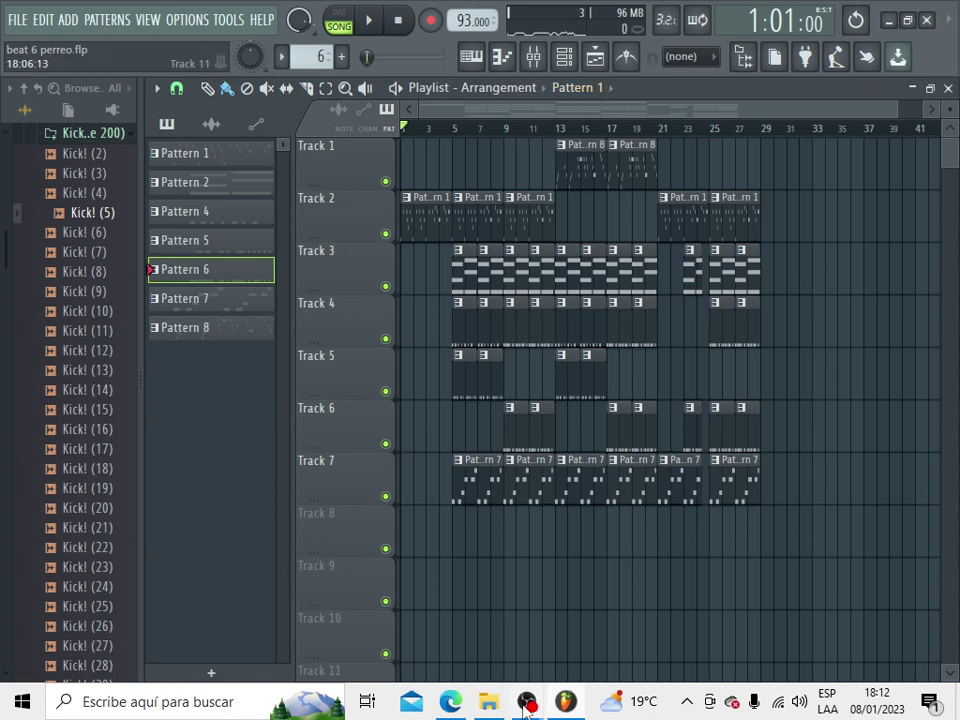
Switch to the main OBS Studio window with the recording controls.
mouse_move(523, 705)
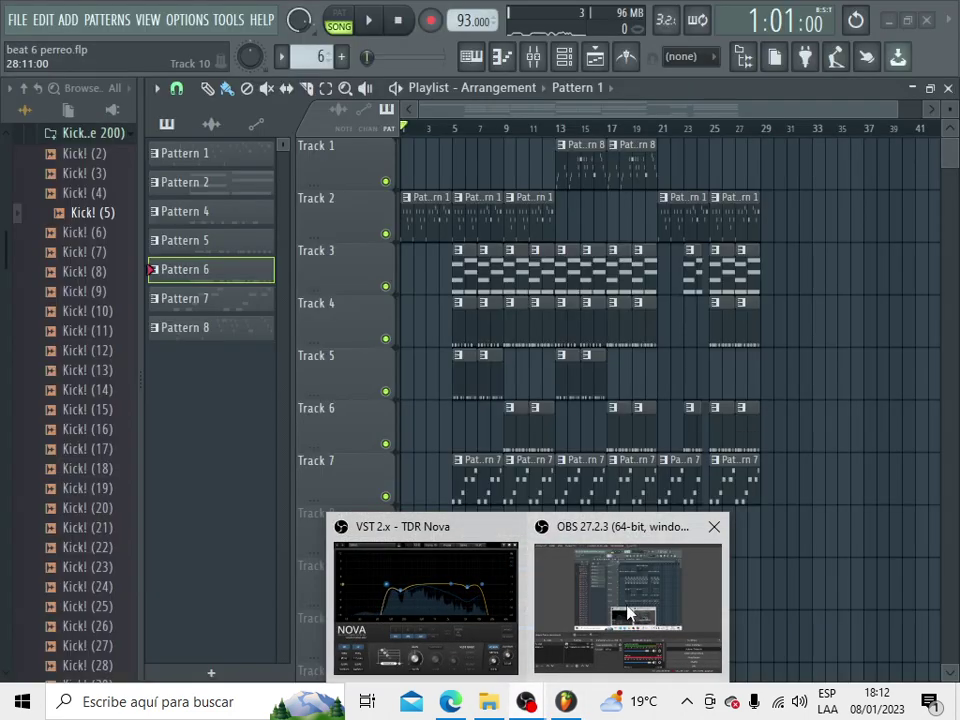
left_click(630, 610)
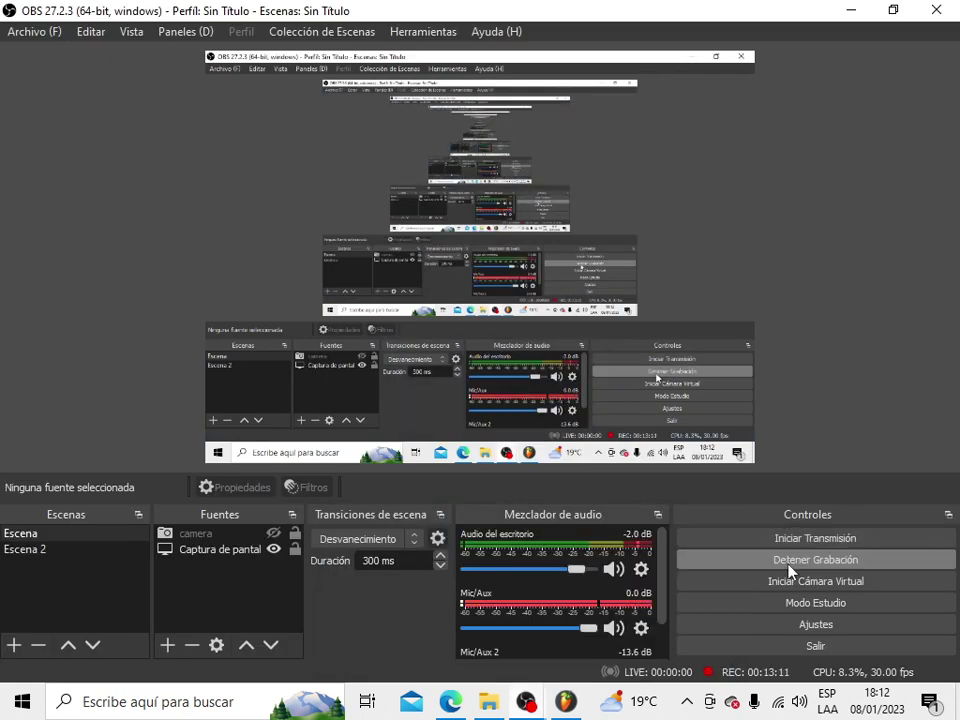